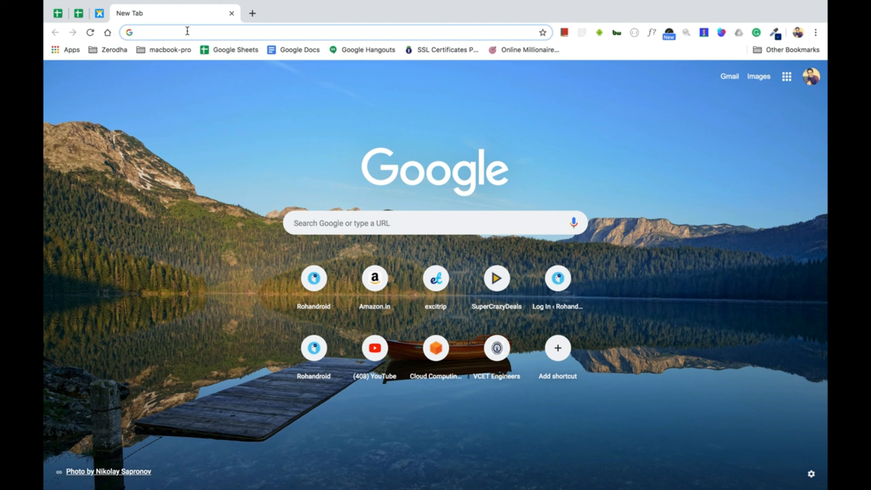
Begin entering the gethttpsforfree.com address ('get') in the new tab's address bar
type("gethttpsforfree.com")
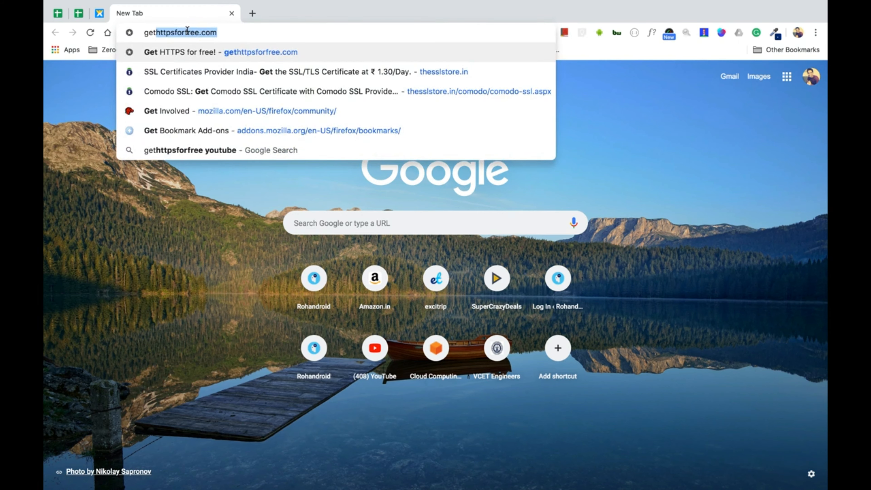
Load gethttpsforfree.com, then open excitrip.com in a second tab
key("Return")
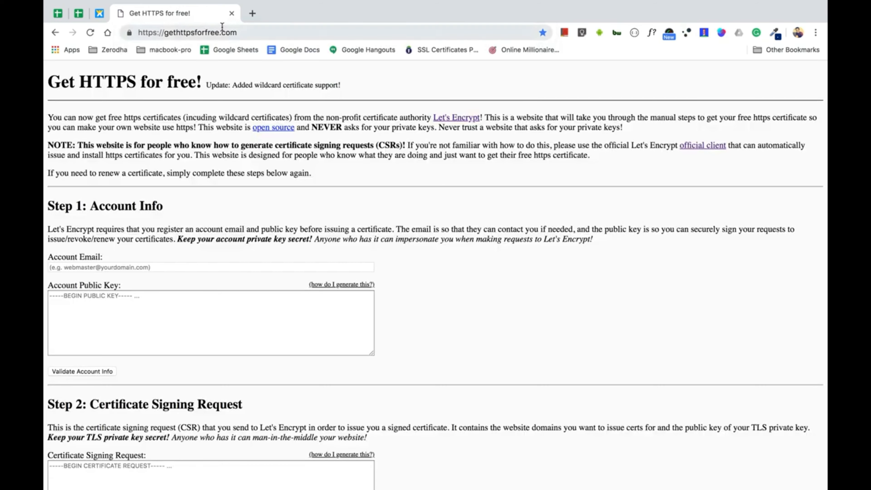
left_click(252, 13)
type("excitrip.com")
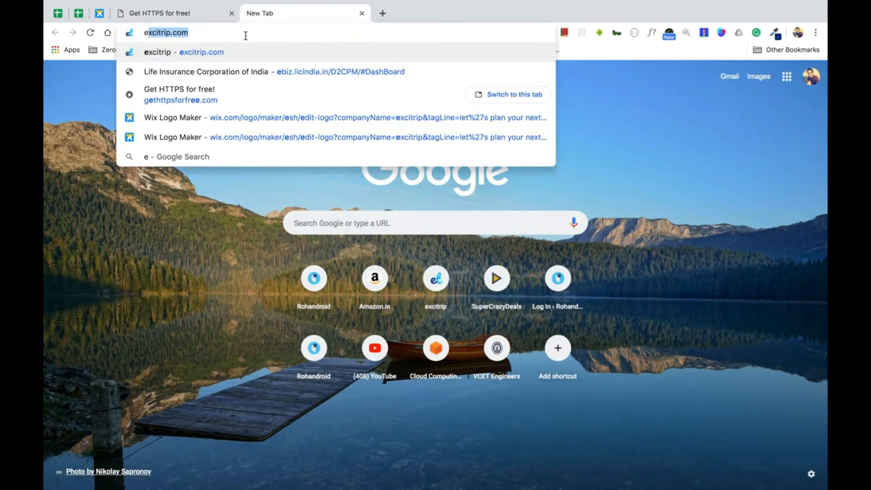
key("Return")
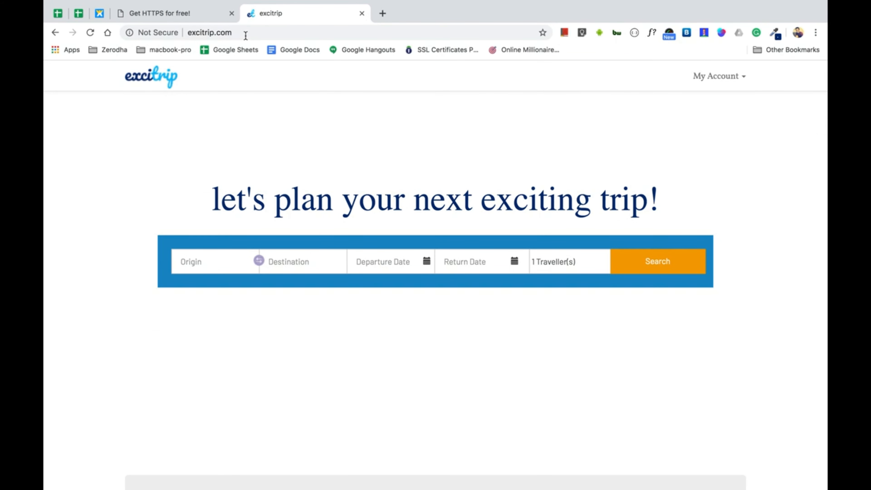
Scroll excitrip.com and view its not-secure connection details
left_click(246, 35)
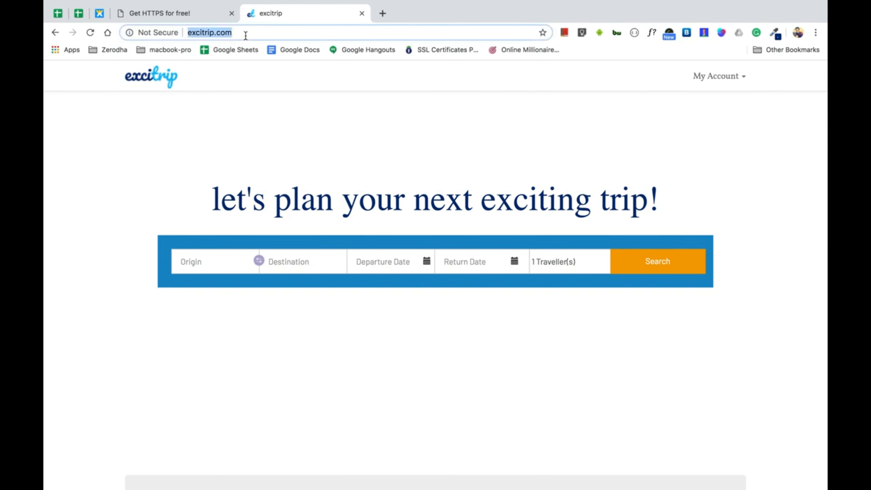
scroll(316, 218, "down", 10)
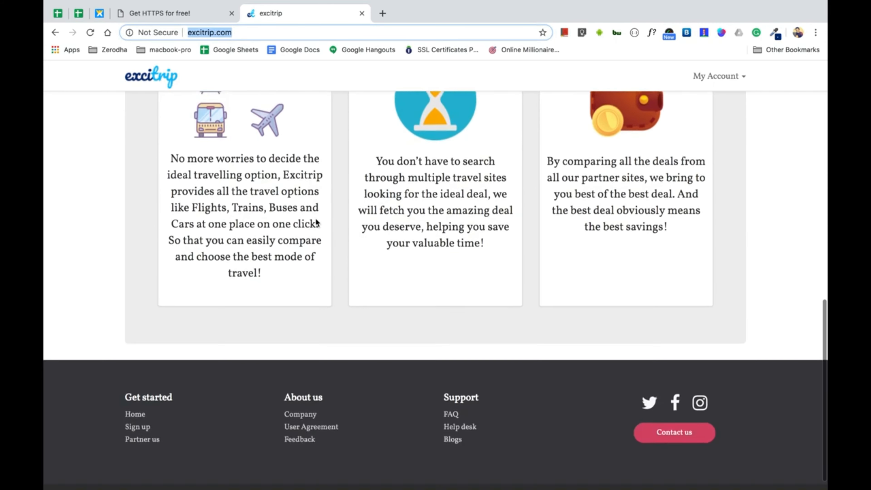
scroll(250, 128, "up", 10)
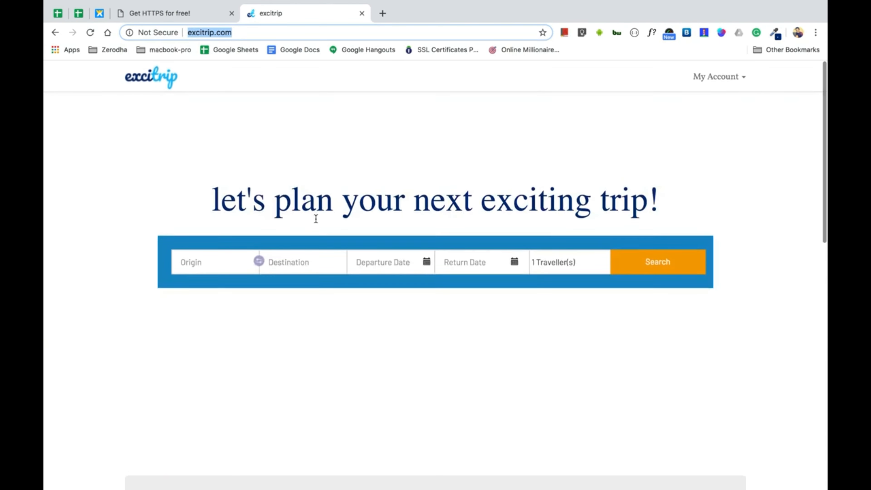
left_click(150, 32)
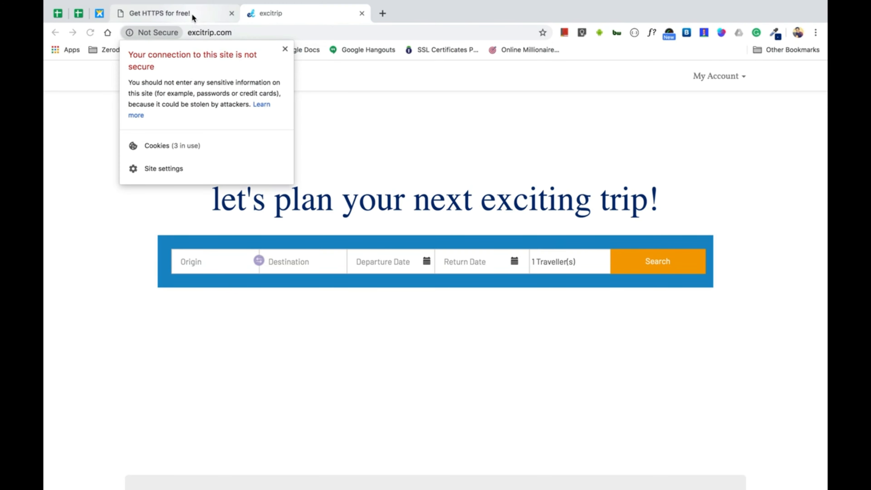
Dismiss excitrip.com's connection security notice
left_click(313, 133)
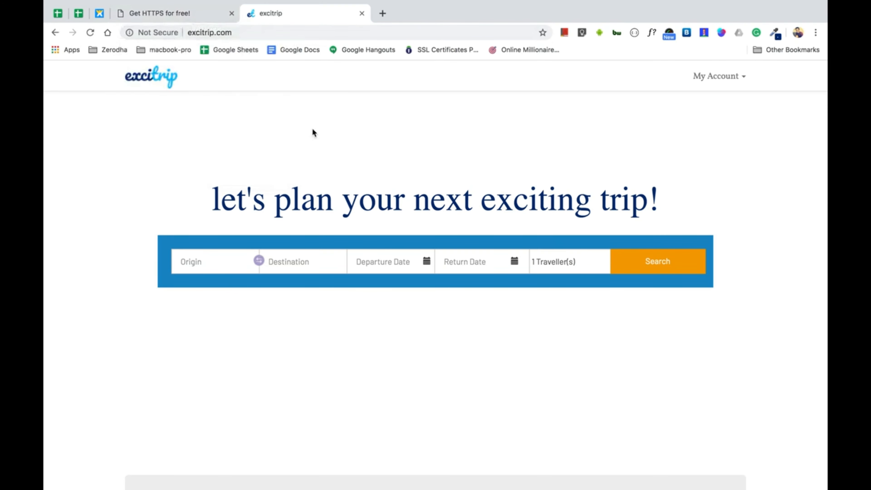
left_click(160, 33)
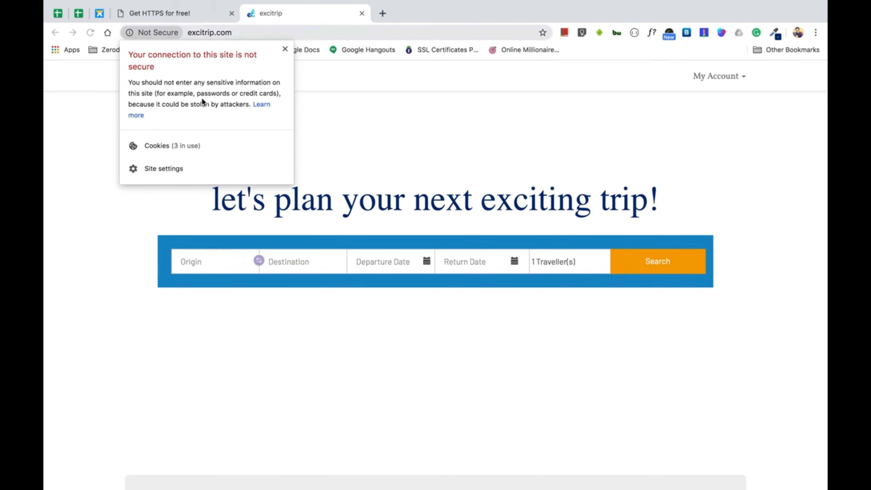
left_click(372, 177)
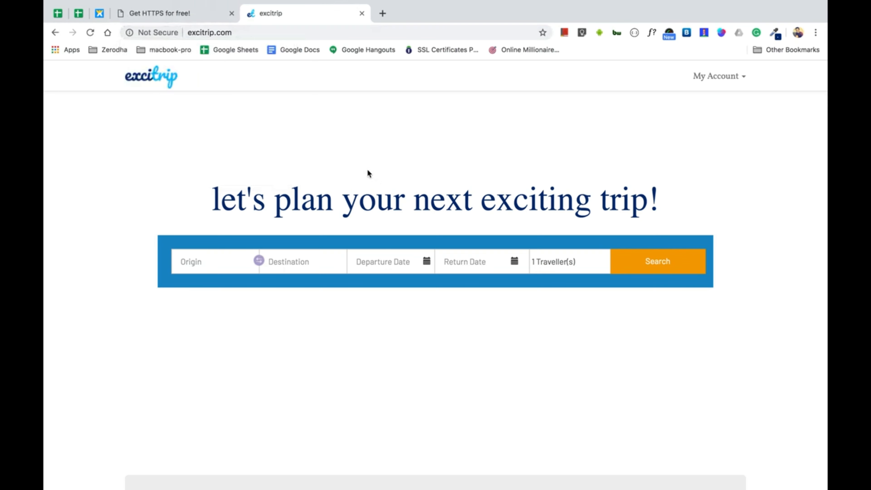
Switch to the Get HTTPS for free tab and open a blank third tab
left_click(201, 15)
key("ctrl+Tab")
left_click(227, 21)
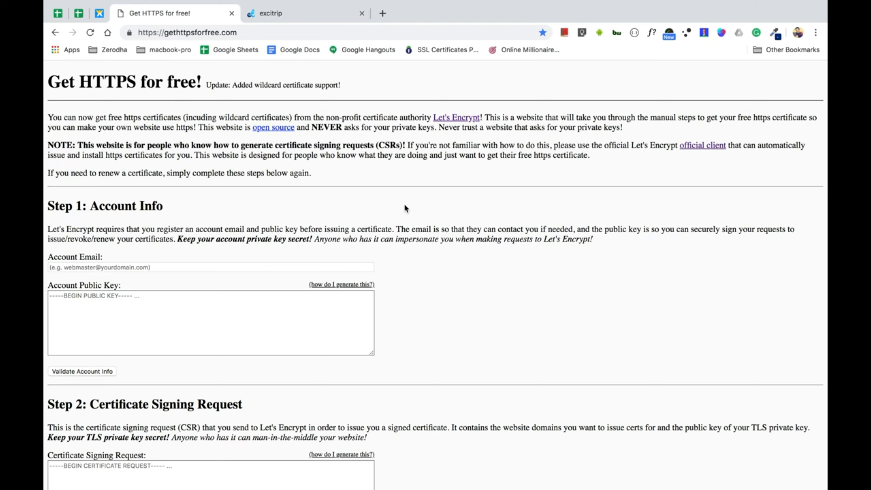
left_click(267, 32)
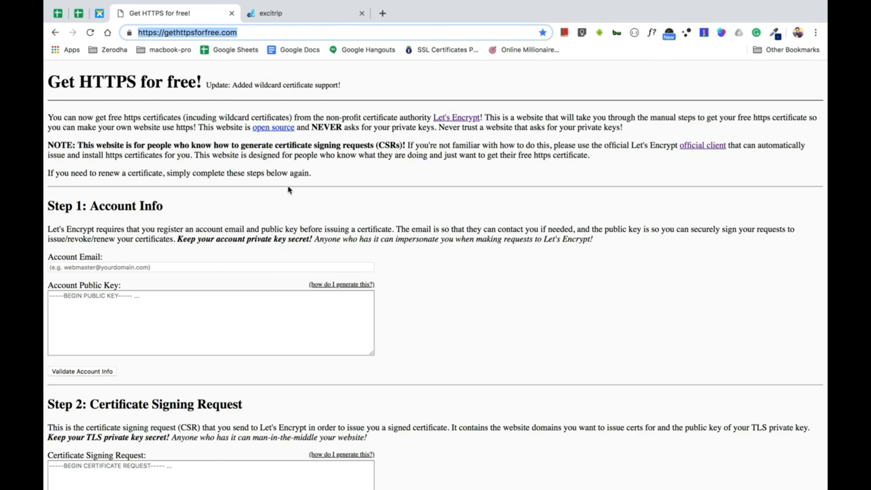
left_click(383, 13)
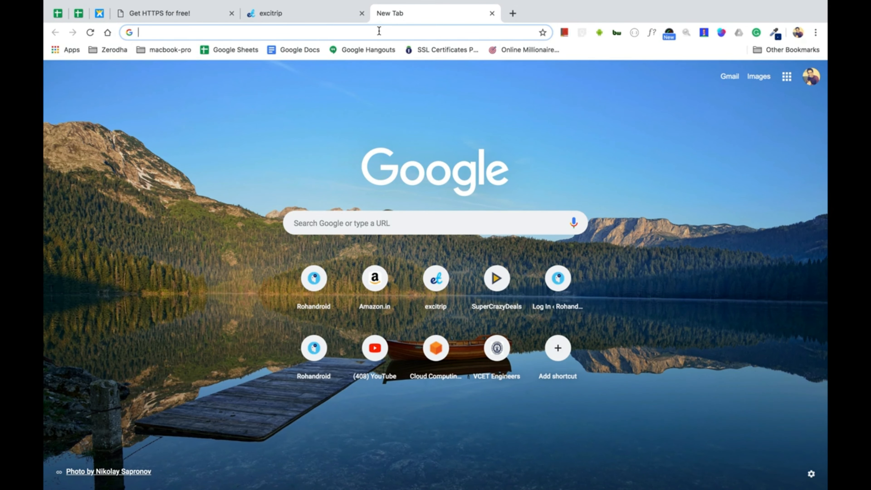
Search Google for 'free' SSL and open the Free SSL Certificates result
type("free")
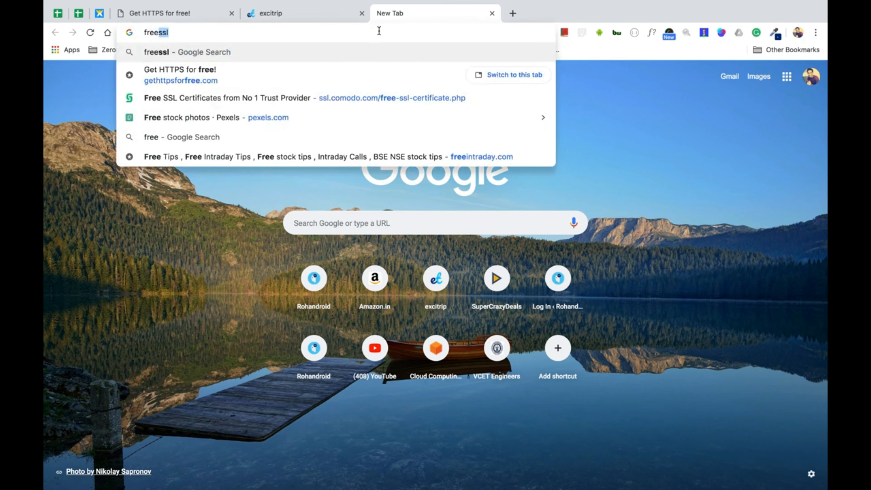
key("Return")
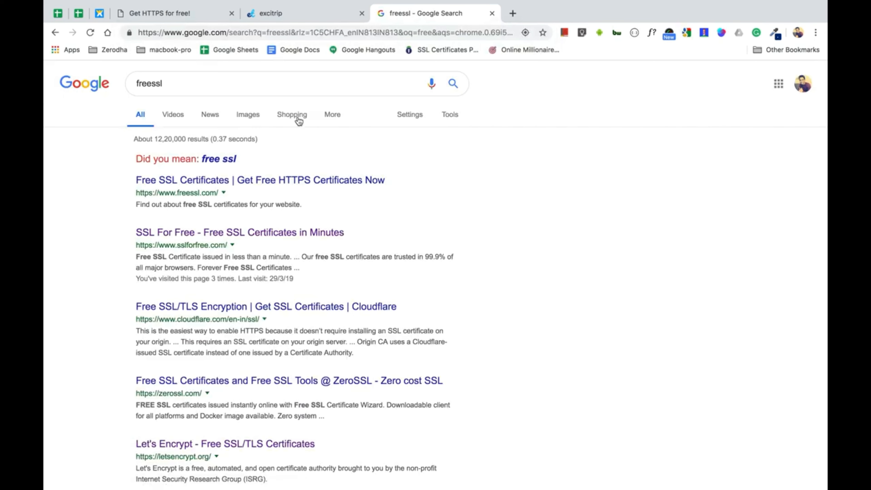
left_click(267, 184)
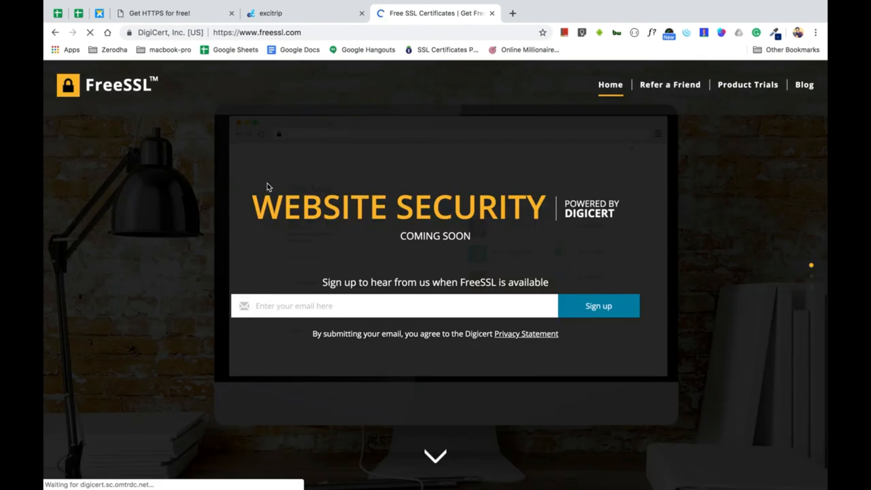
Close the extra unfinished search tab and the FreeSSL page
left_click(513, 13)
type("ssl")
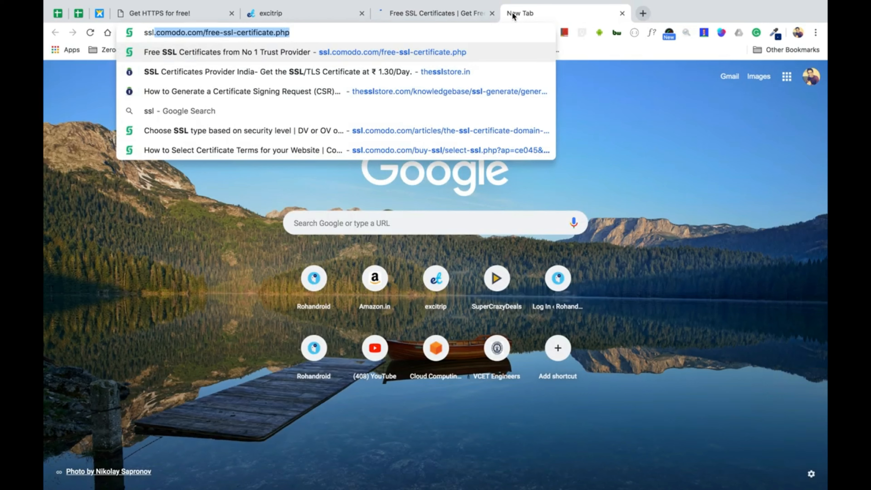
key("BackSpace")
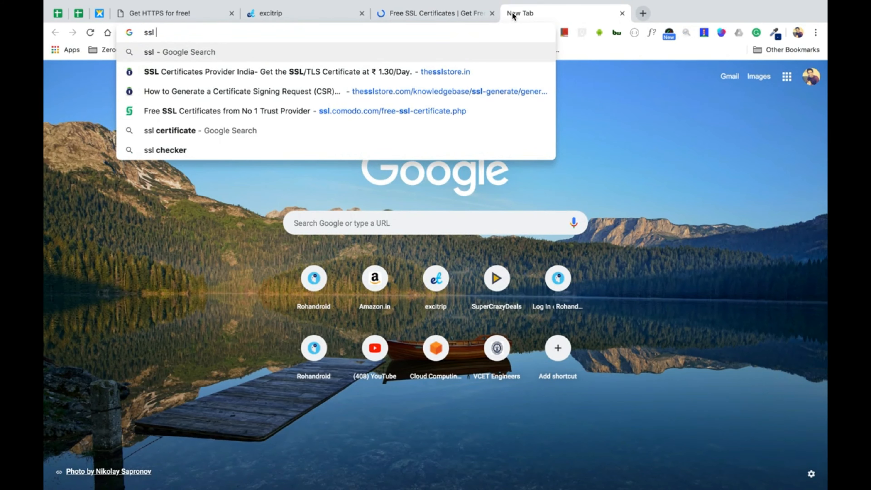
type("fro")
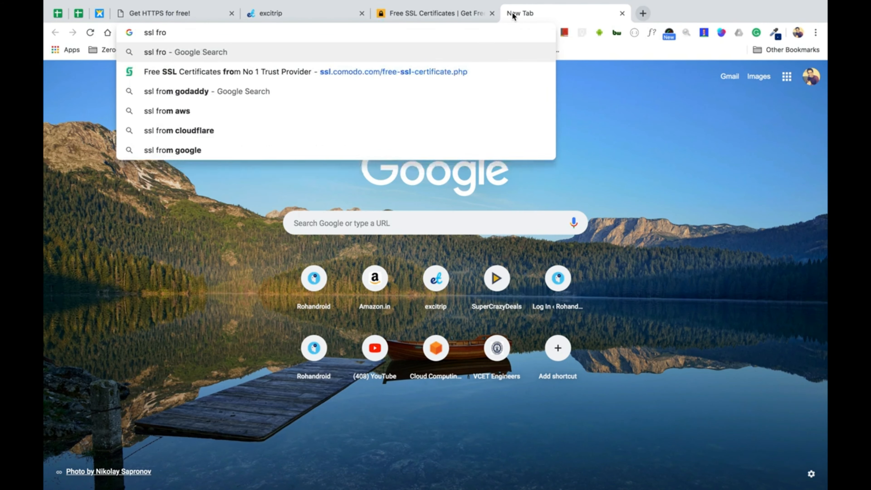
left_click(473, 14)
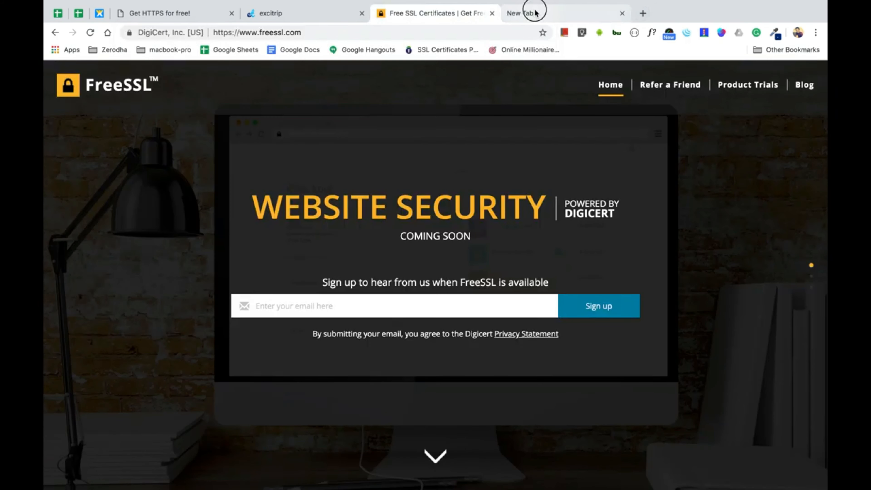
left_click(518, 14)
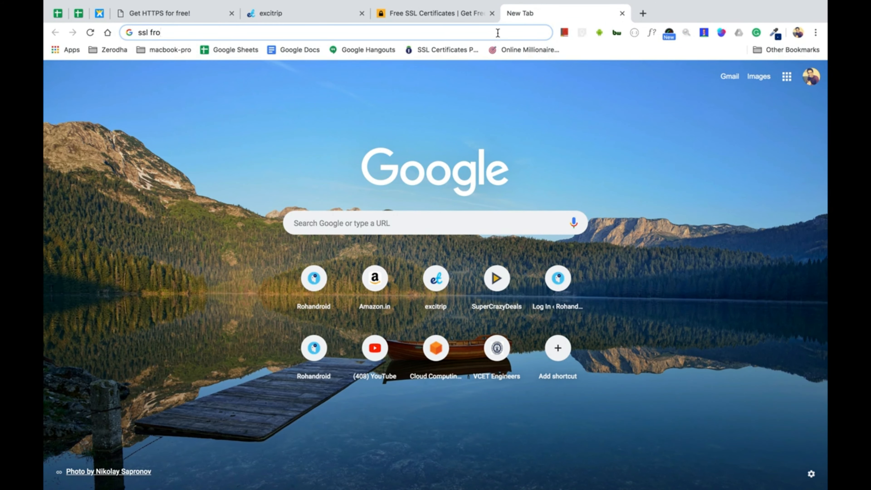
key("super+w")
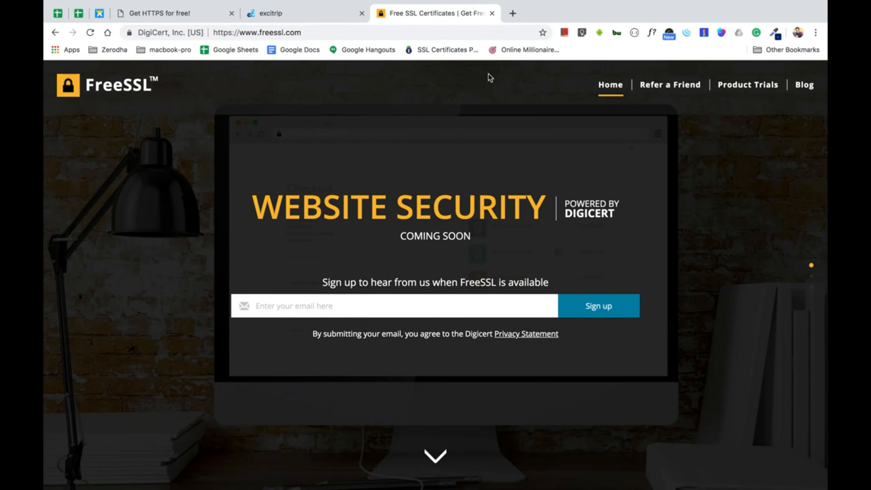
left_click(492, 13)
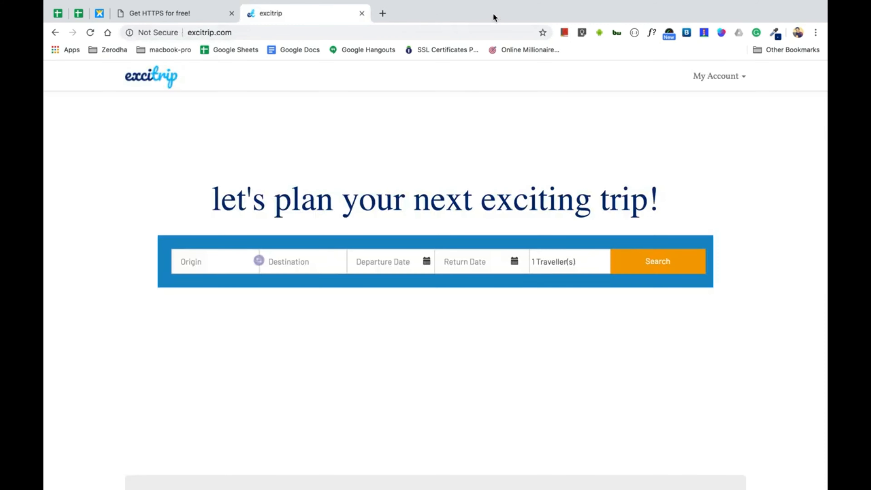
Switch to the Get HTTPS for free! tab showing the blank Step 1 Account Info form
left_click(203, 14)
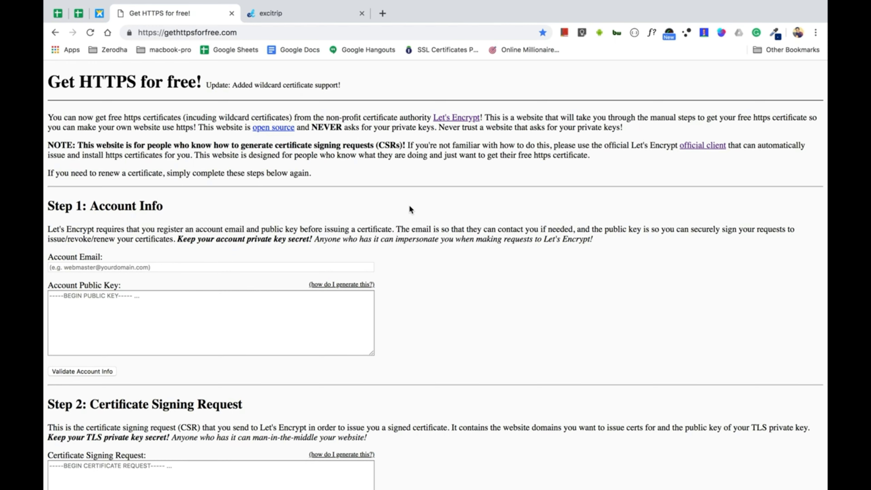
scroll(411, 209, "down", 6)
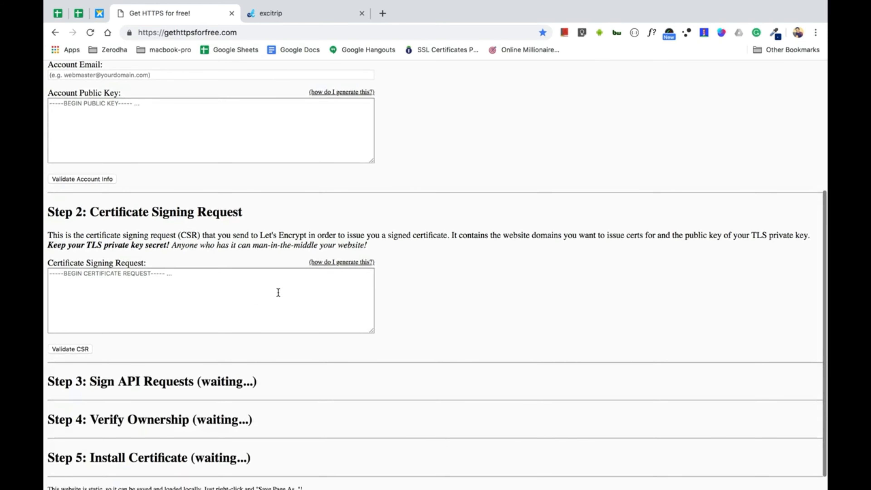
left_click(338, 263)
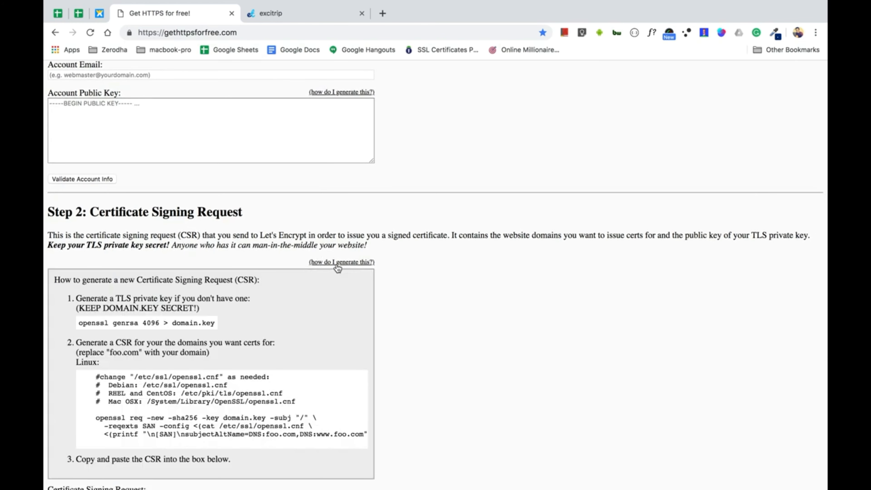
left_click(336, 263)
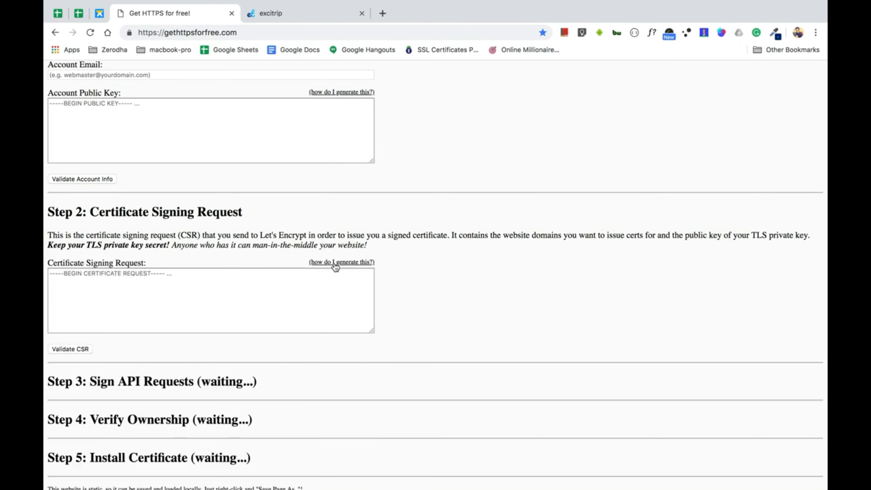
scroll(458, 106, "up", 5)
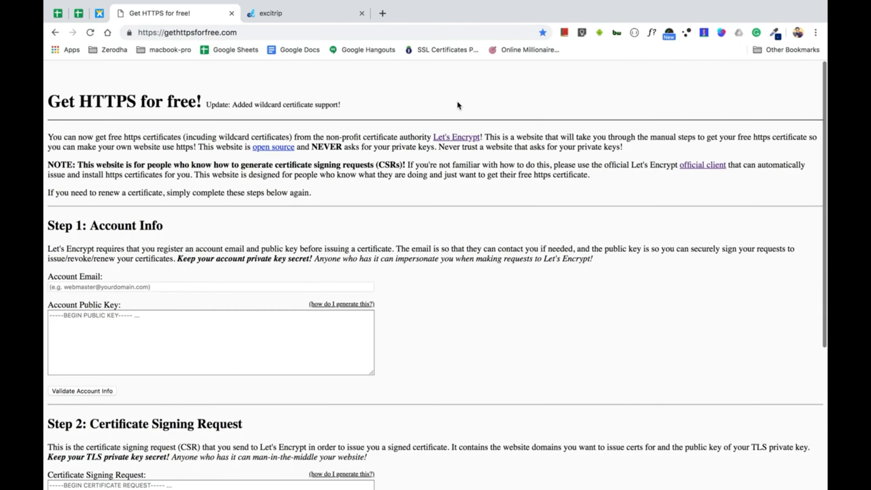
scroll(458, 105, "down", 5)
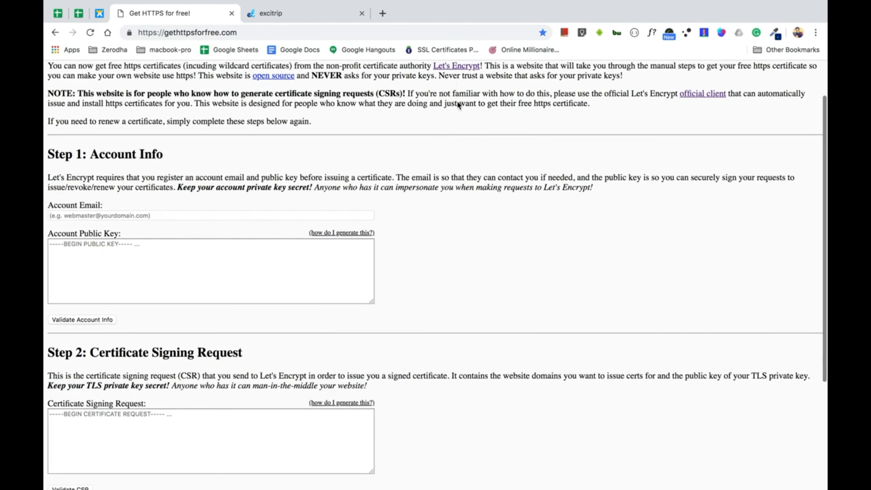
scroll(458, 102, "down", 1)
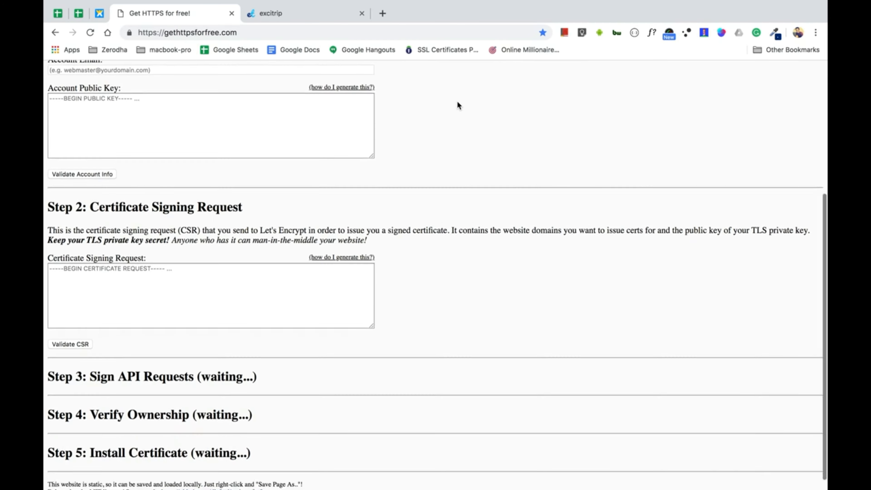
scroll(458, 102, "up", 7)
scroll(458, 105, "down", 1)
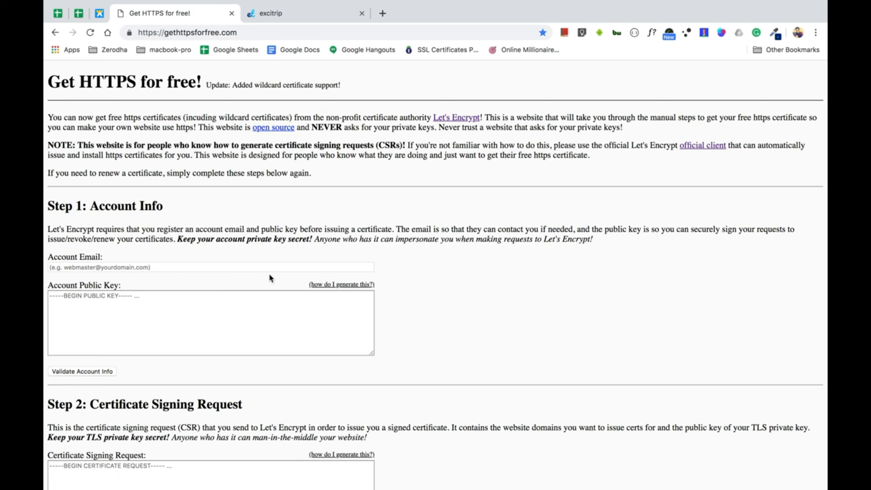
Enter the user's e-mail address in the Account Email field
left_click(250, 266)
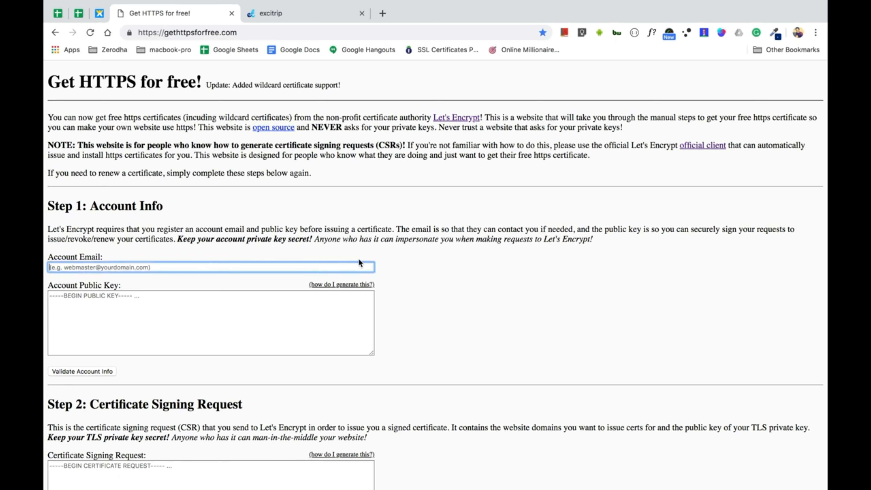
type("rah")
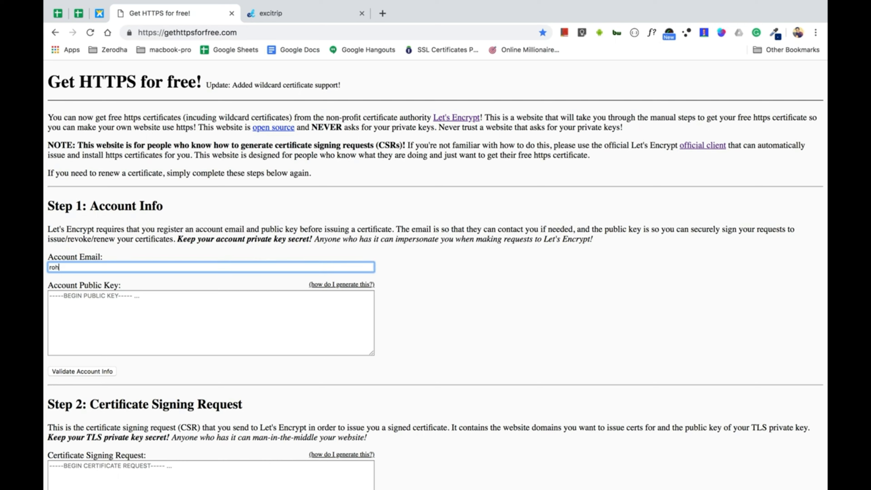
key("BackSpace")
key("BackSpace")
key("BackSpace")
Show the openssl instructions for generating the account public key
scroll(298, 306, "down", 2)
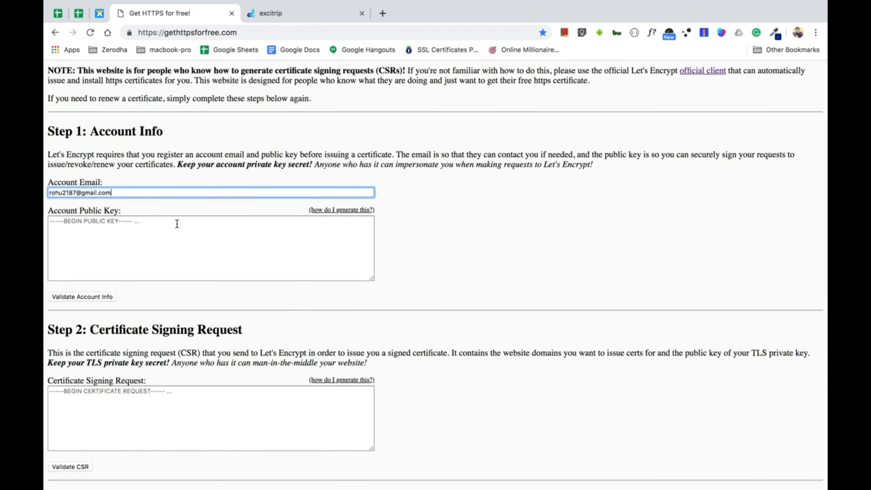
left_click(348, 212)
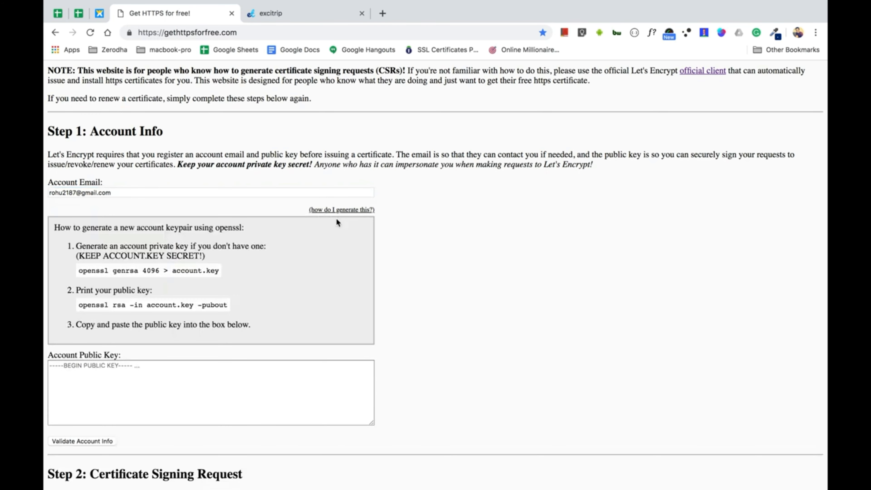
scroll(318, 262, "down", 2)
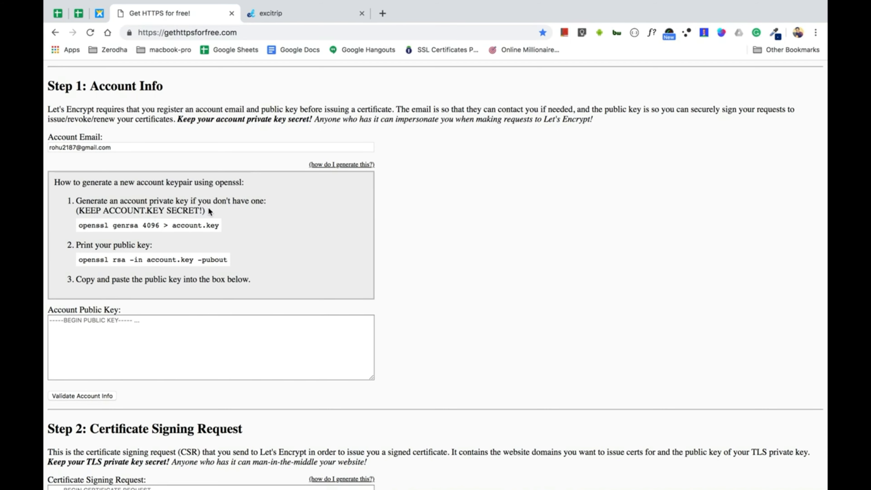
Launch Terminal maximized, create an excitrip folder with mkdir and cd into it
key("super+space")
type("ter")
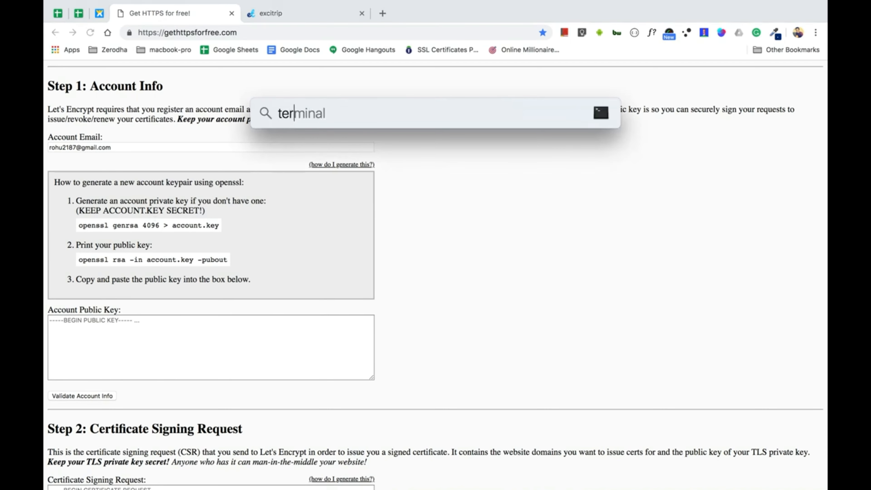
key("Return")
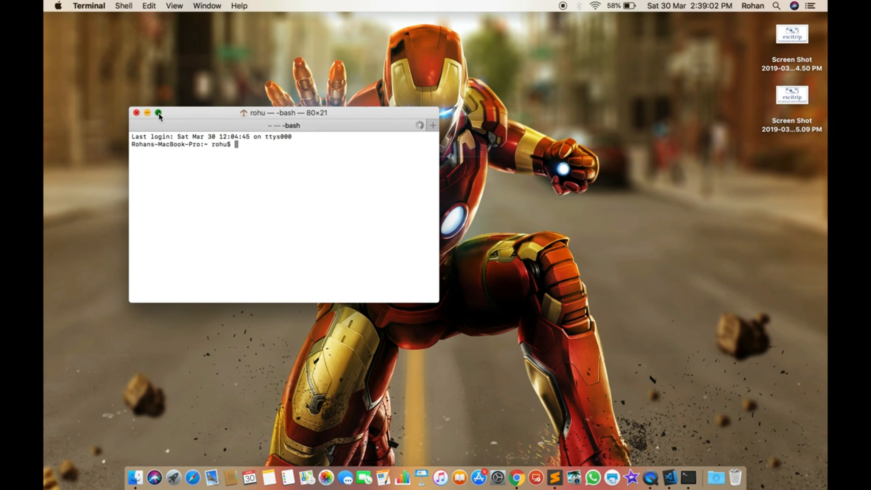
left_click(158, 113)
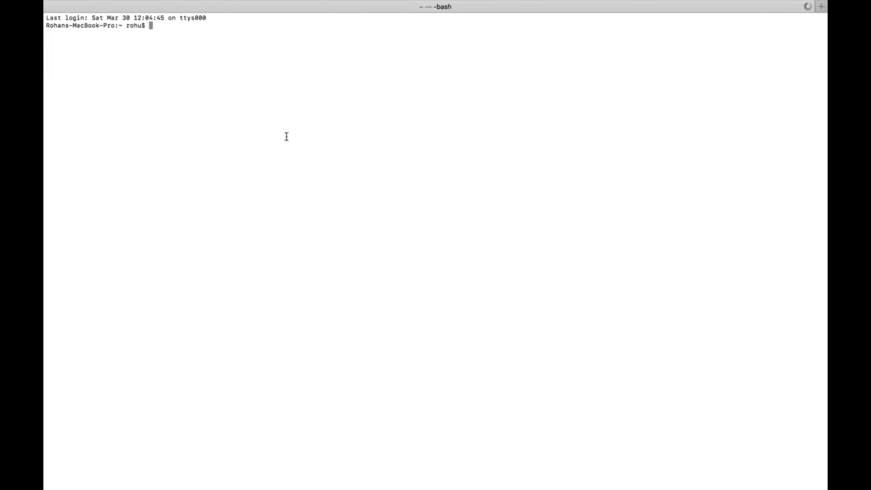
type("mkdir excitrip")
key("Return")
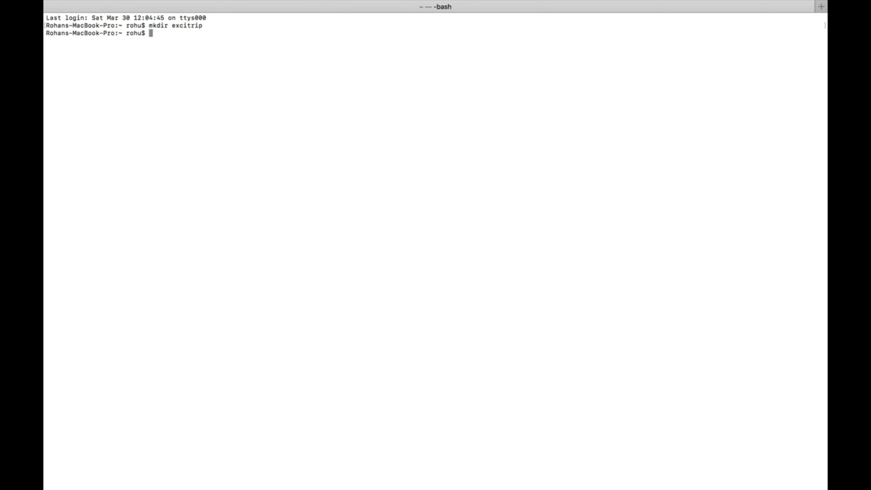
type("cd ex")
key("Tab")
key("Return")
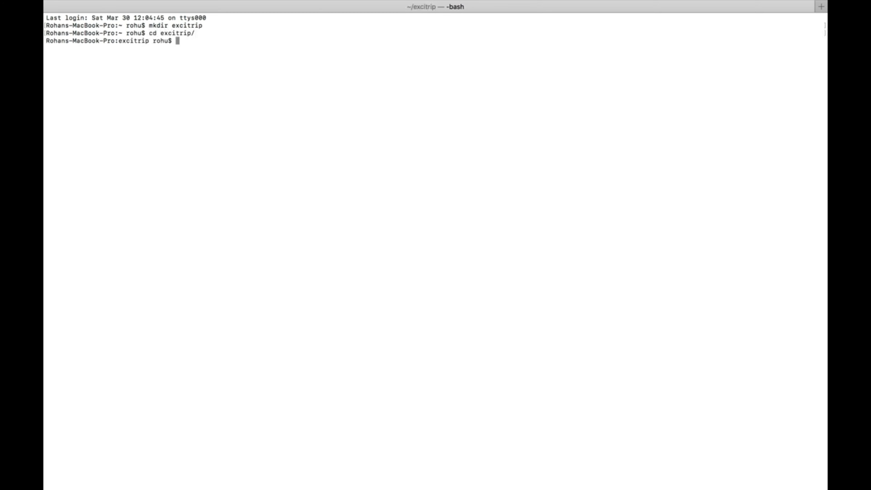
List and clear the empty folder, then select Chrome's 'openssl genrsa 4096 > account.key' command
type("ls -la")
key("Return")
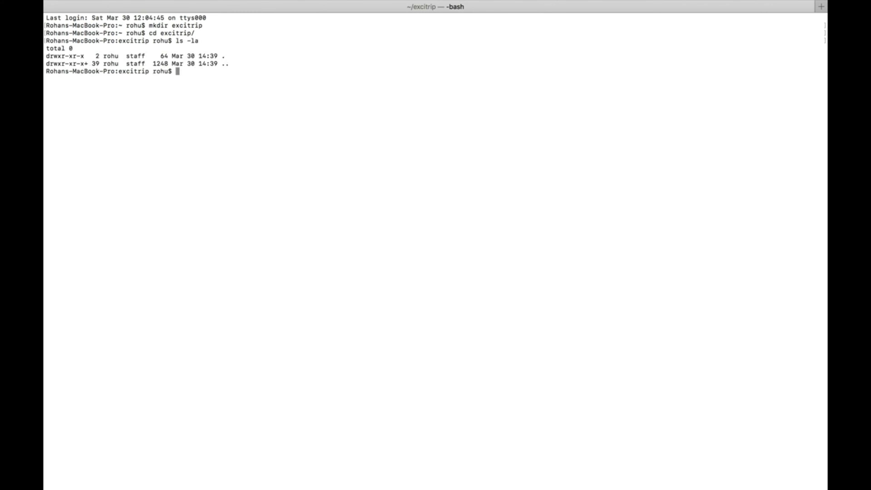
key("ctrl+l")
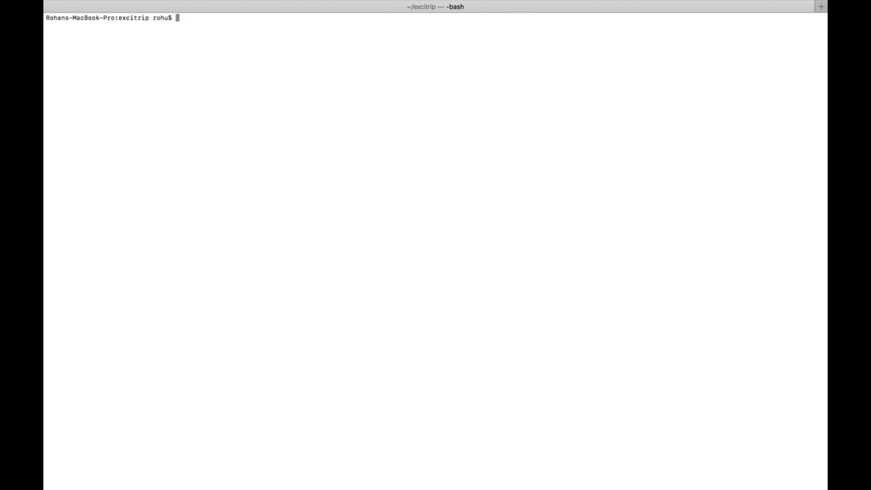
key("super+Tab")
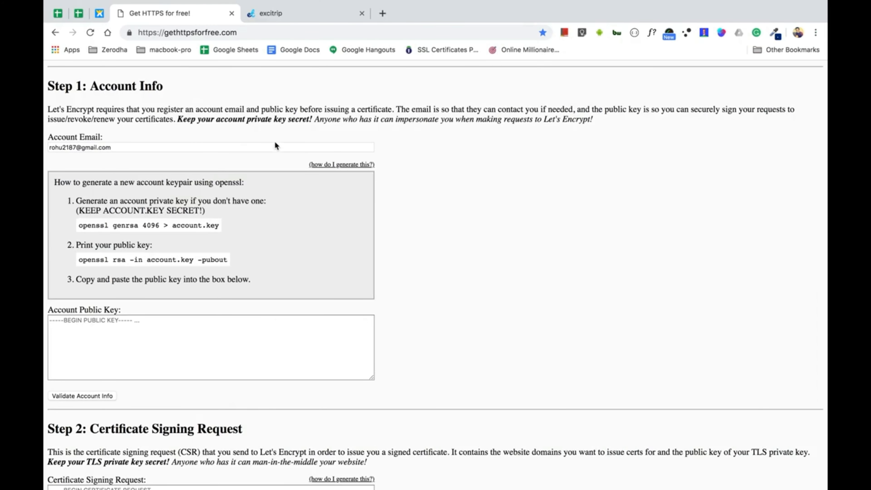
left_click_drag(80, 225, 220, 225)
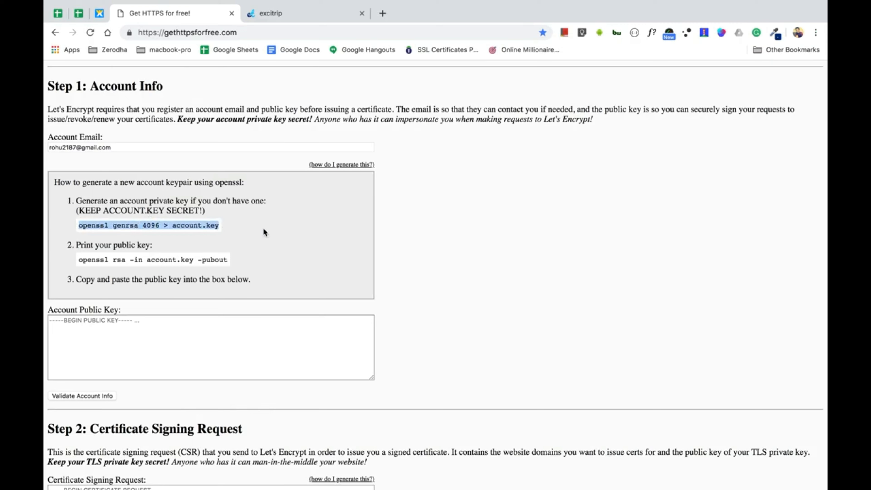
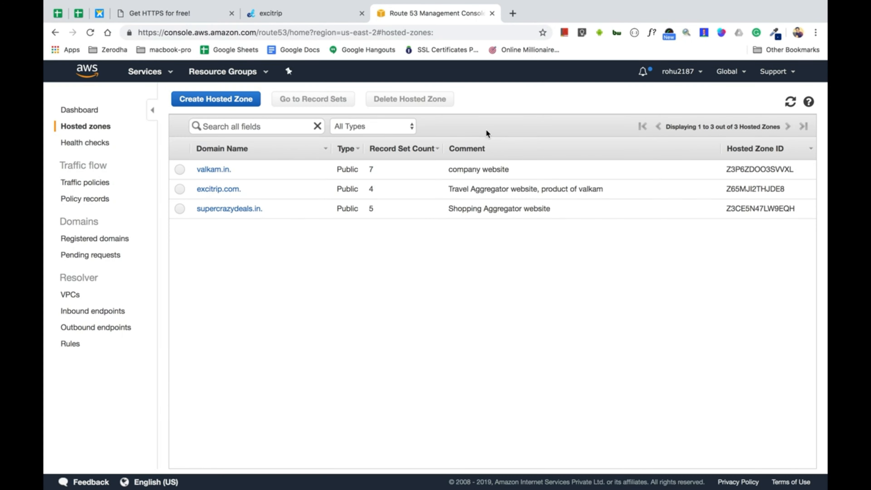
Open the excitrip.com hosted zone's records and start a new record set
left_click(221, 189)
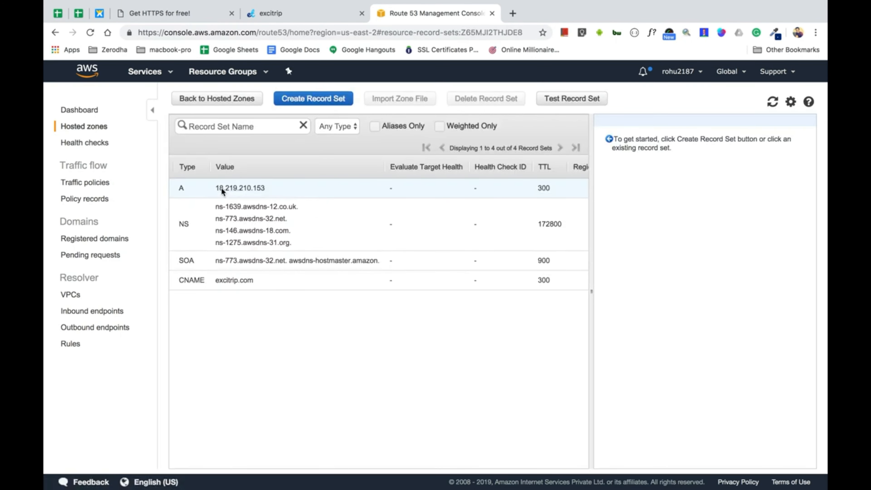
scroll(243, 244, "left", 5)
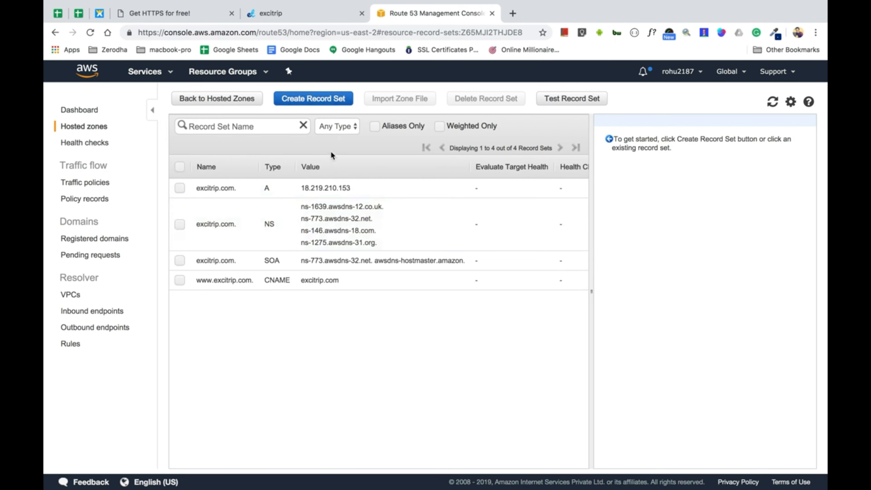
left_click(317, 98)
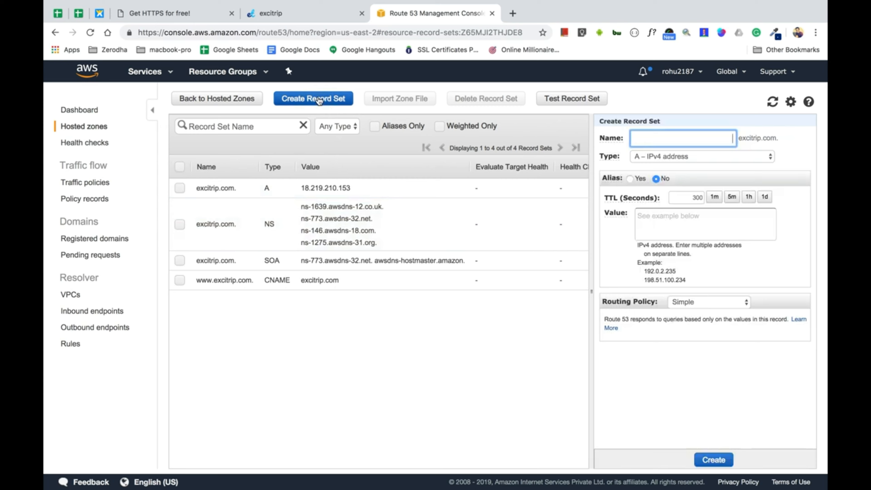
Name the new record _acme-challenge, copied from gethttpsforfree, and set its type to TXT – Text
left_click(201, 15)
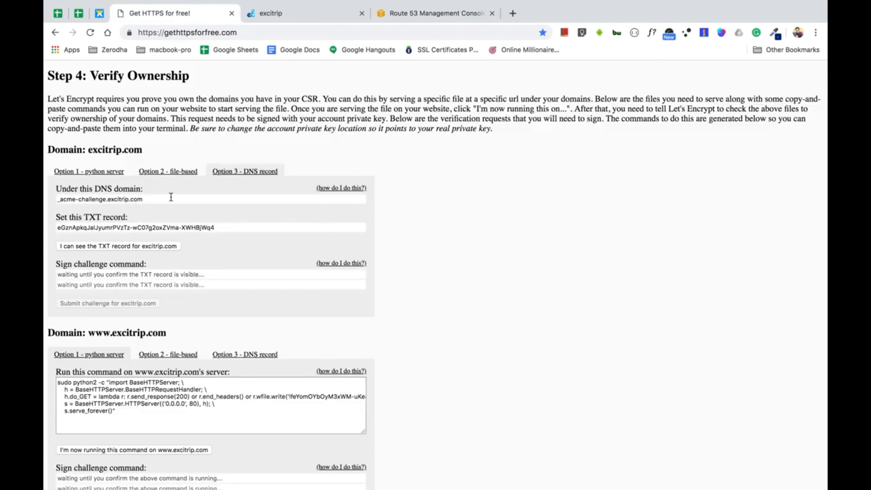
left_click_drag(106, 199, 56, 201)
key("super+c")
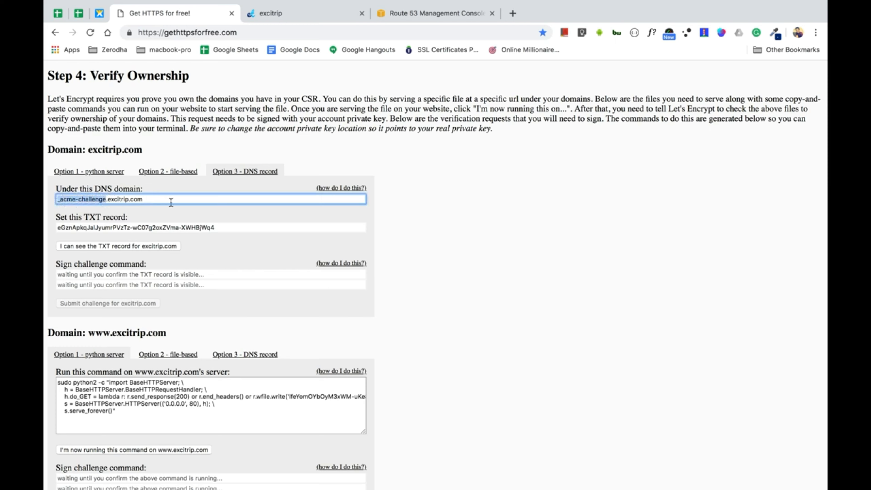
left_click(425, 16)
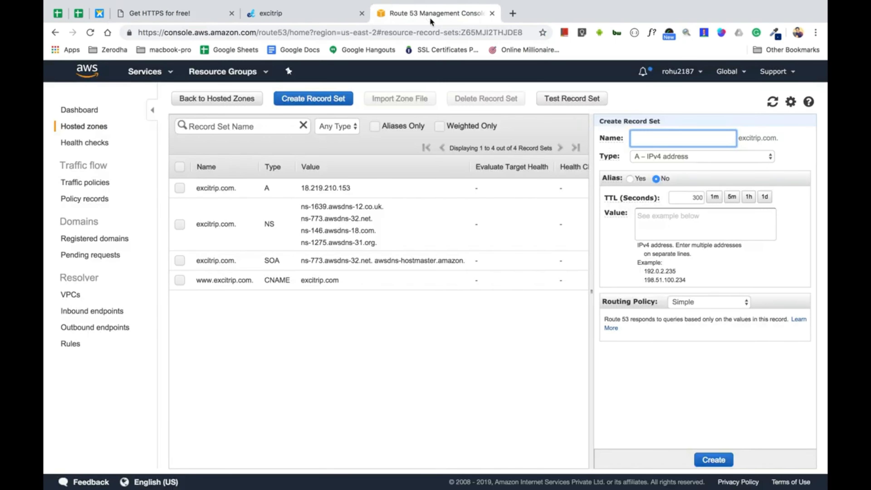
key("super+v")
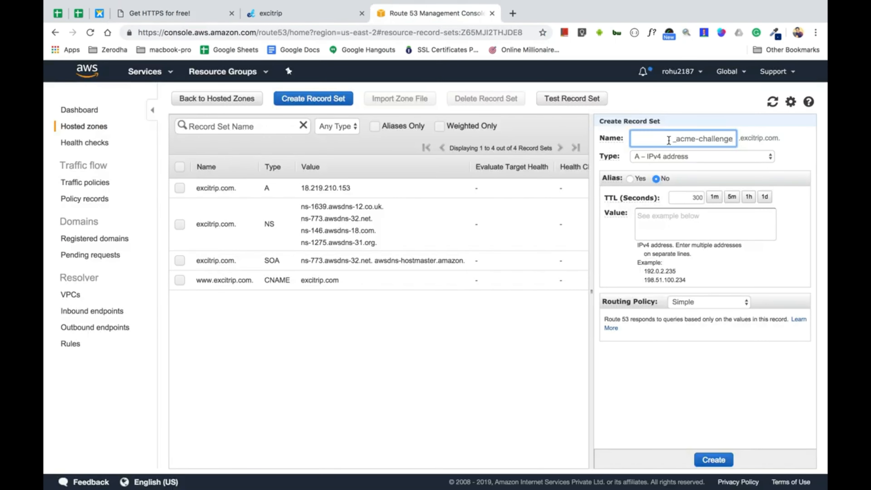
left_click(304, 16)
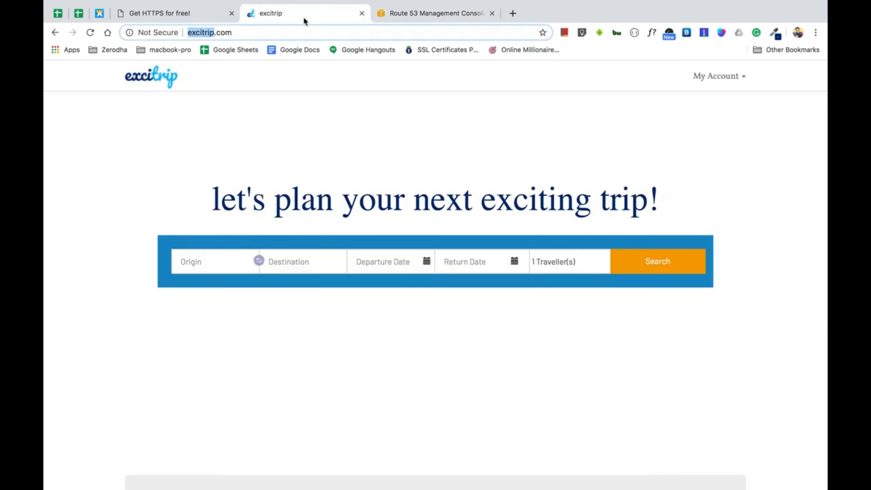
left_click(203, 13)
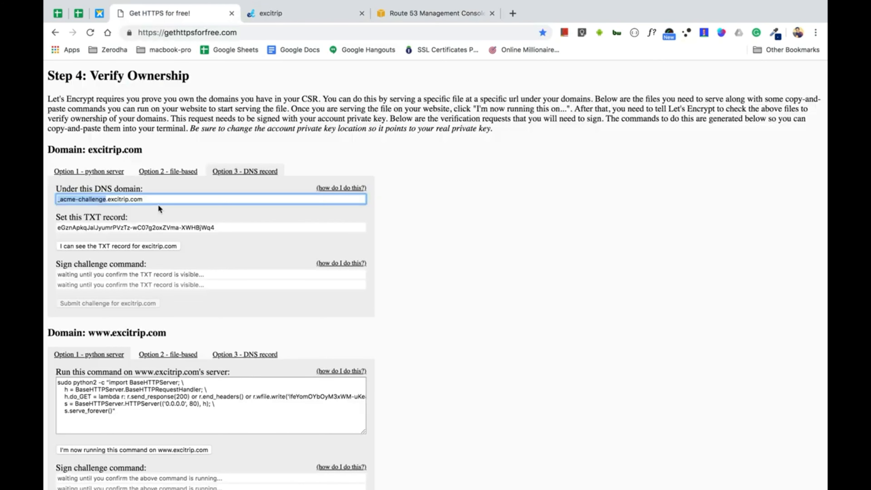
left_click(108, 199)
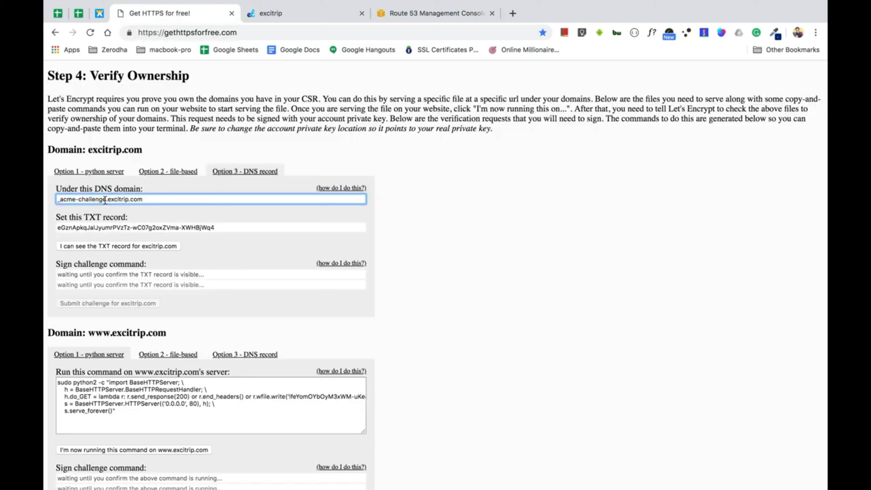
left_click_drag(106, 200, 60, 201)
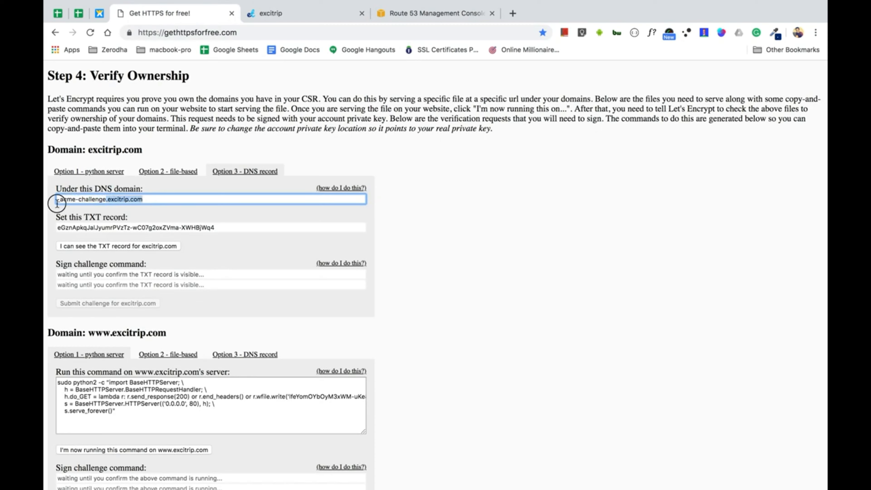
left_click(61, 200)
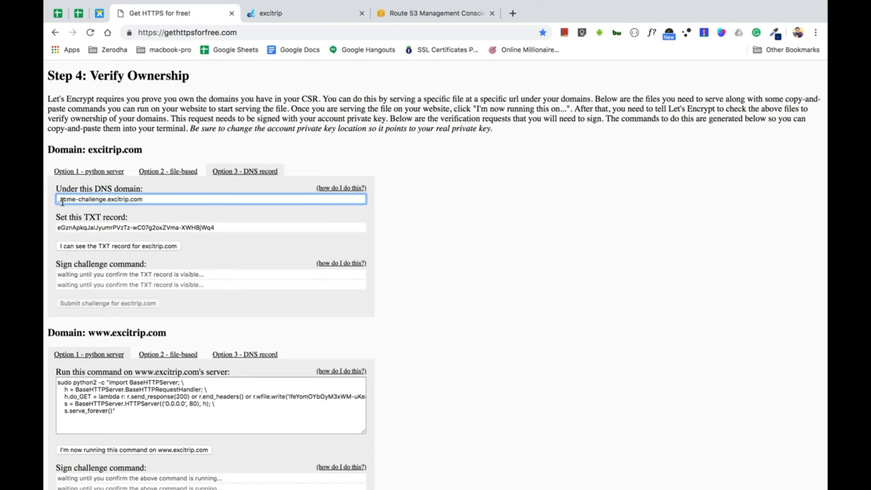
left_click(445, 14)
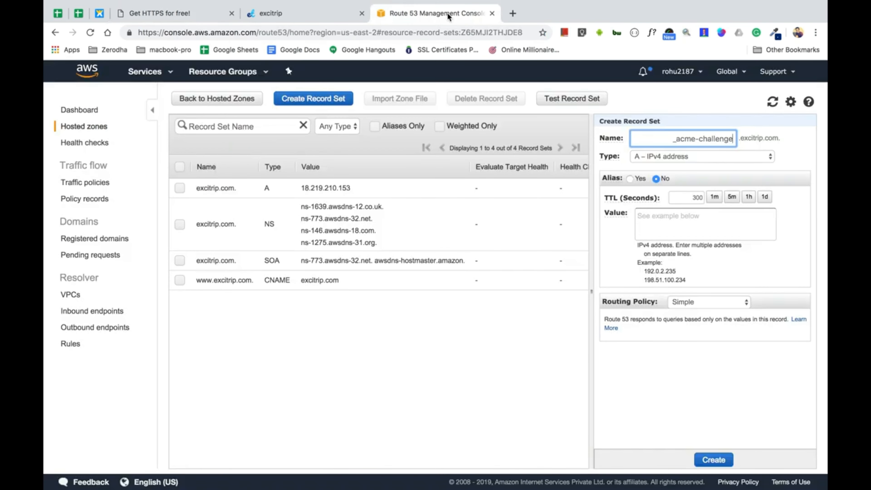
left_click(711, 159)
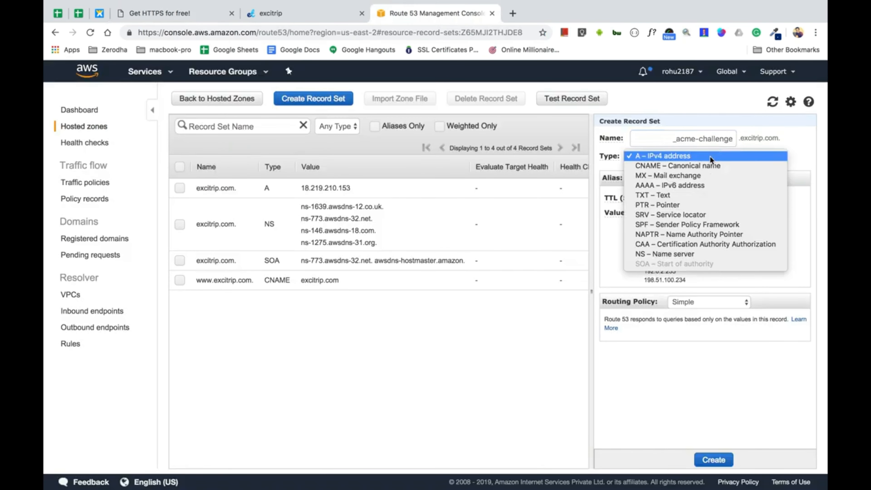
left_click(666, 196)
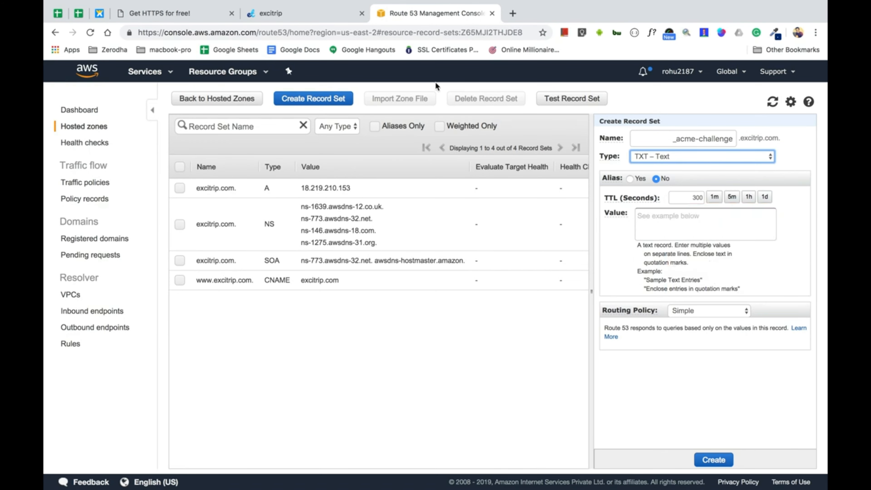
Paste the quoted ACME verification token from gethttpsforfree as the TXT record's value
left_click(302, 13)
left_click(211, 16)
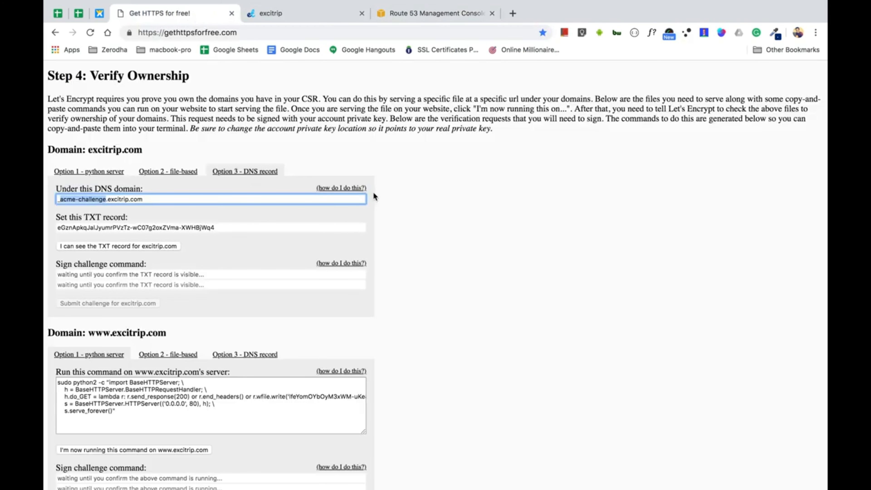
left_click(342, 188)
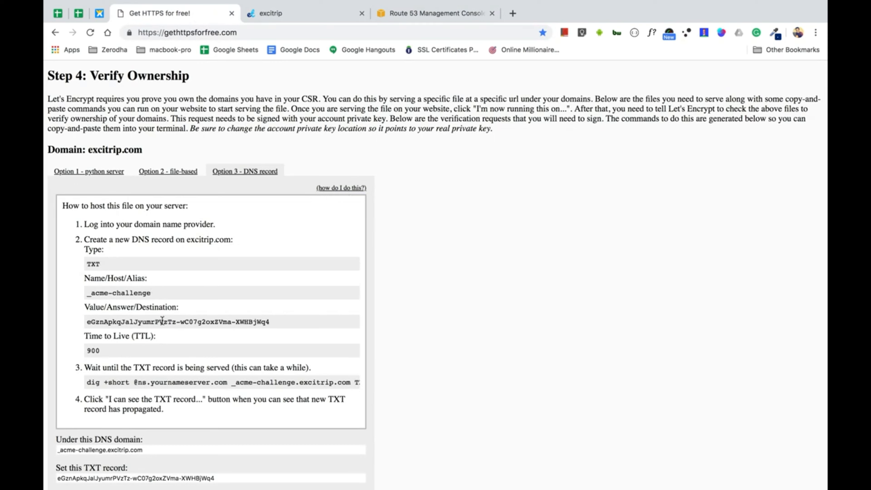
left_click(333, 187)
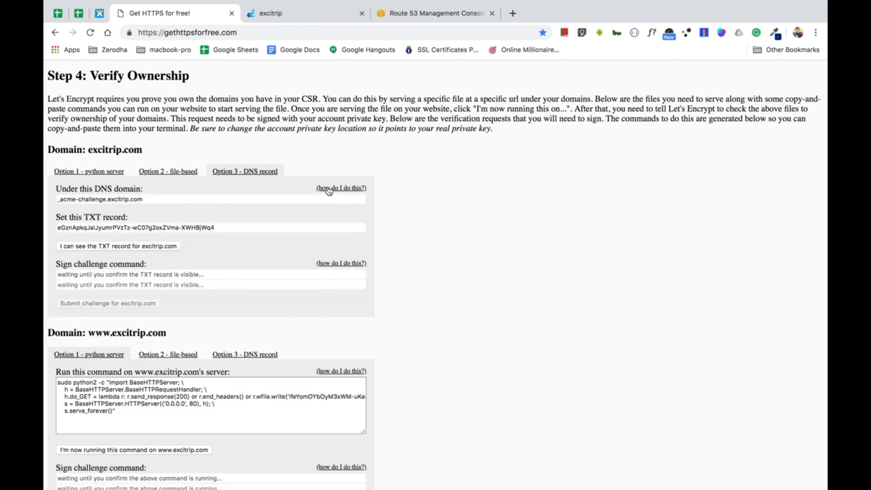
double_click(204, 227)
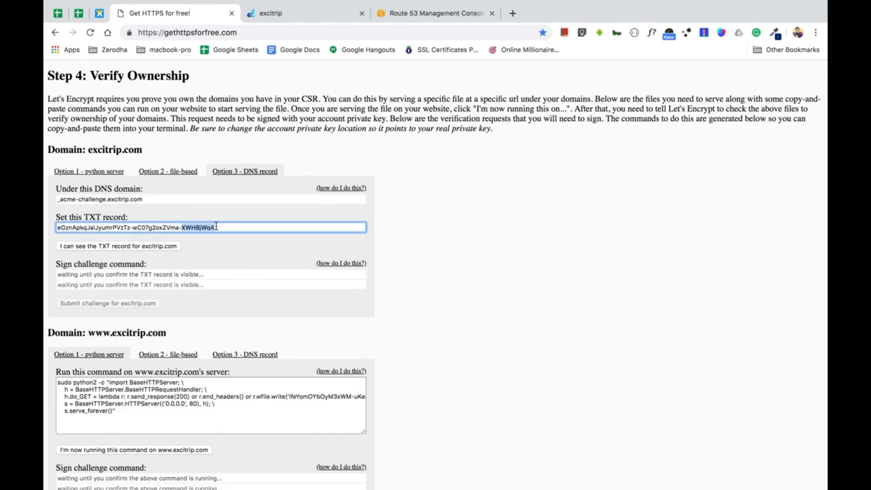
triple_click(225, 226)
key("super+c")
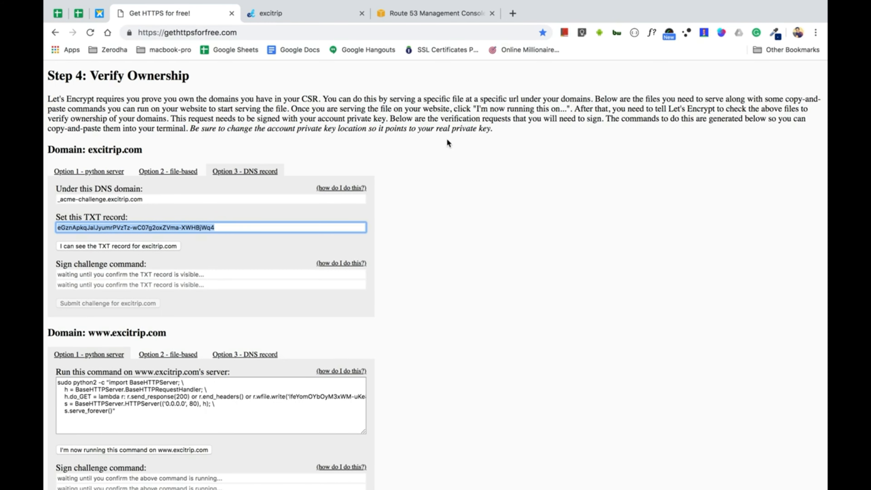
left_click(398, 14)
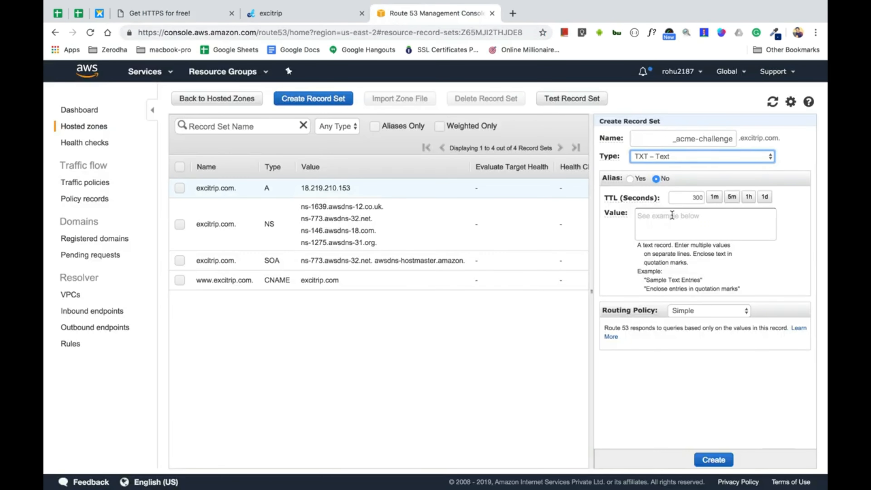
left_click(672, 216)
key("super+v")
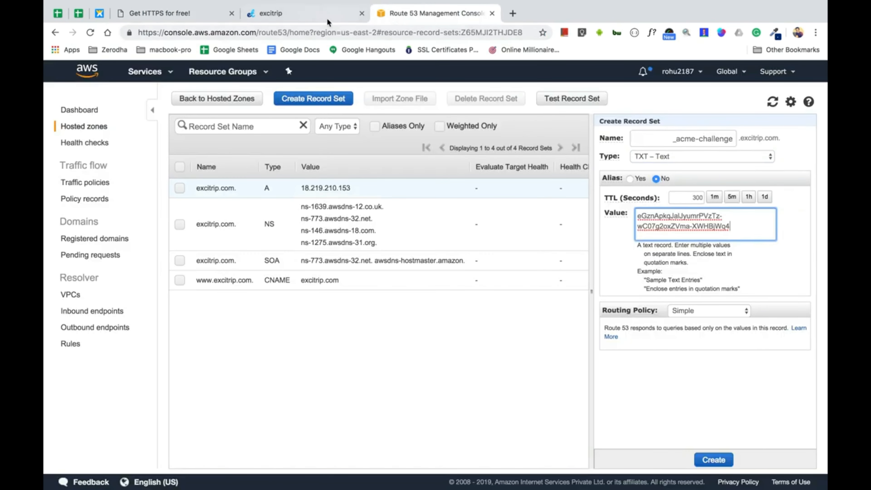
Change the TTL from 300 to 900 and create the _acme-challenge TXT record
left_click(326, 15)
left_click(202, 15)
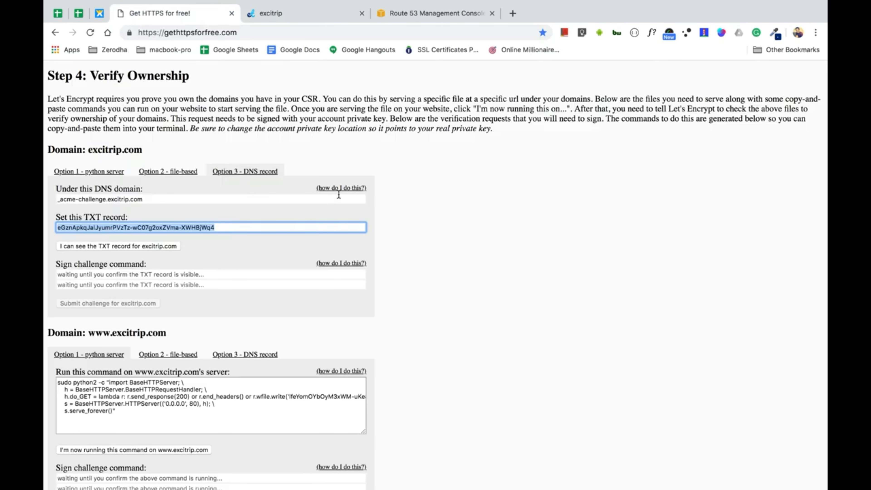
left_click(341, 189)
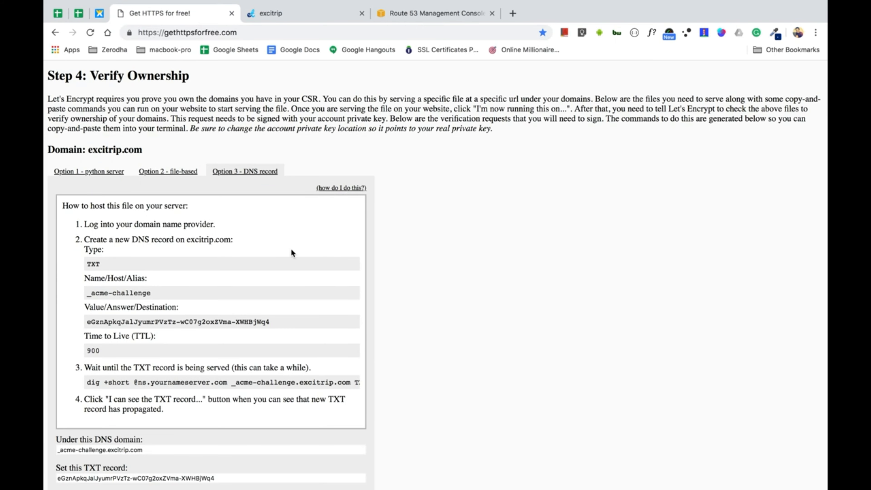
left_click(429, 14)
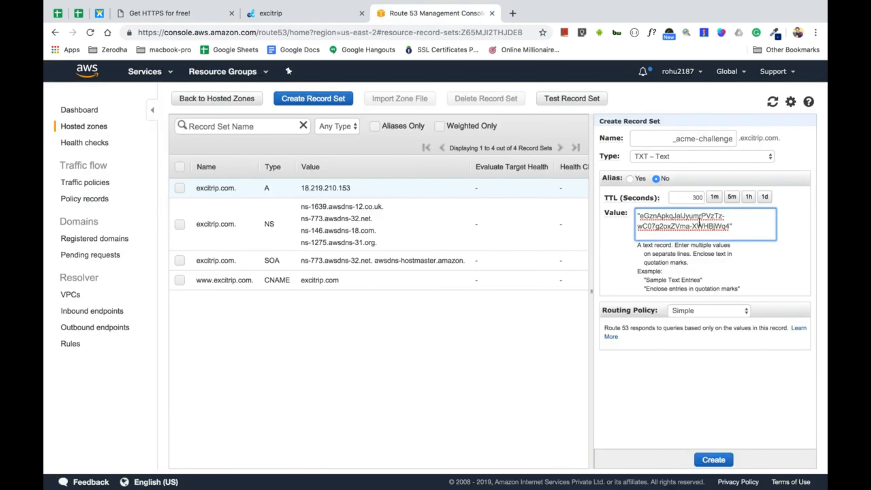
double_click(694, 199)
type("90")
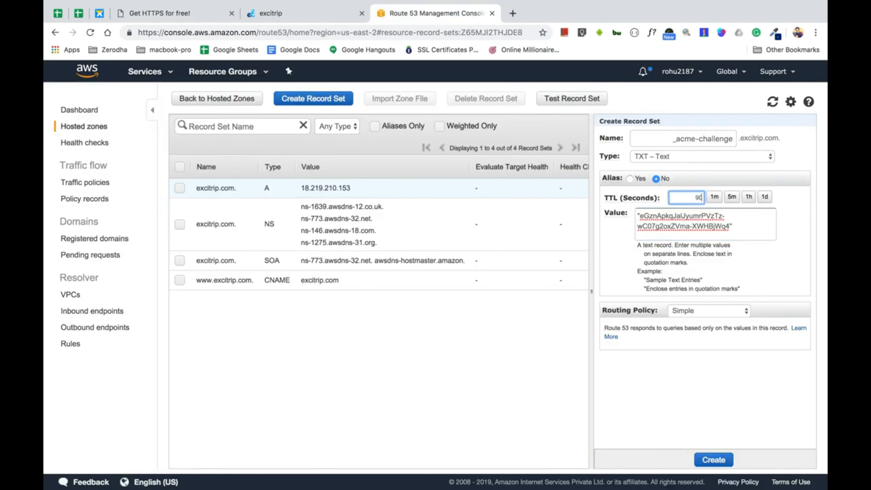
type("0")
left_click(708, 461)
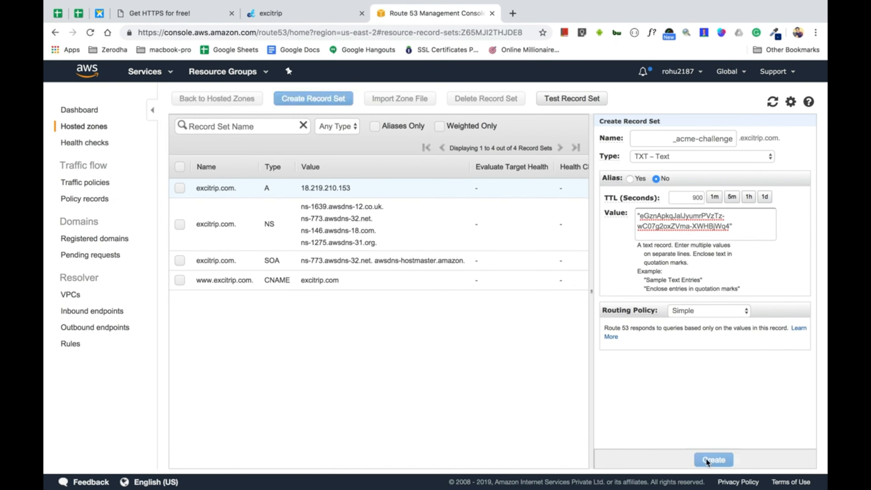
Back on gethttpsforfree, collapse the DNS instructions and scroll to excitrip.com's TXT record details
left_click(265, 19)
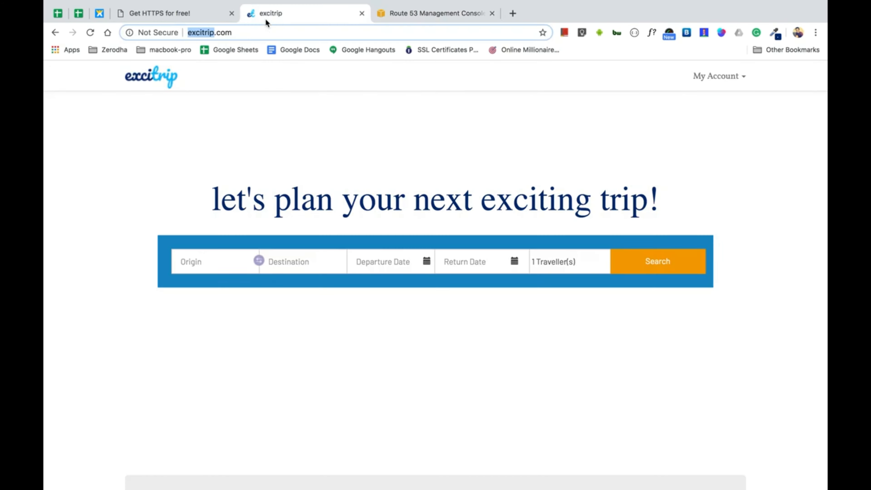
left_click(195, 12)
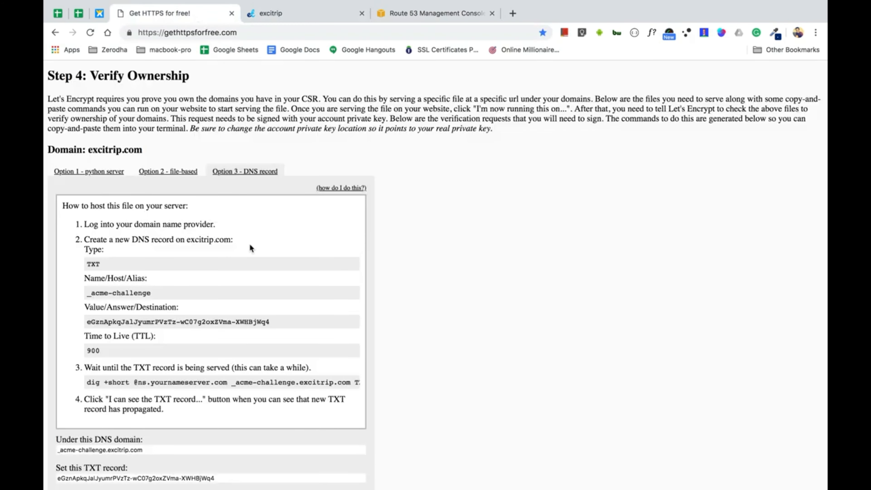
left_click(343, 191)
scroll(344, 194, "down", 2)
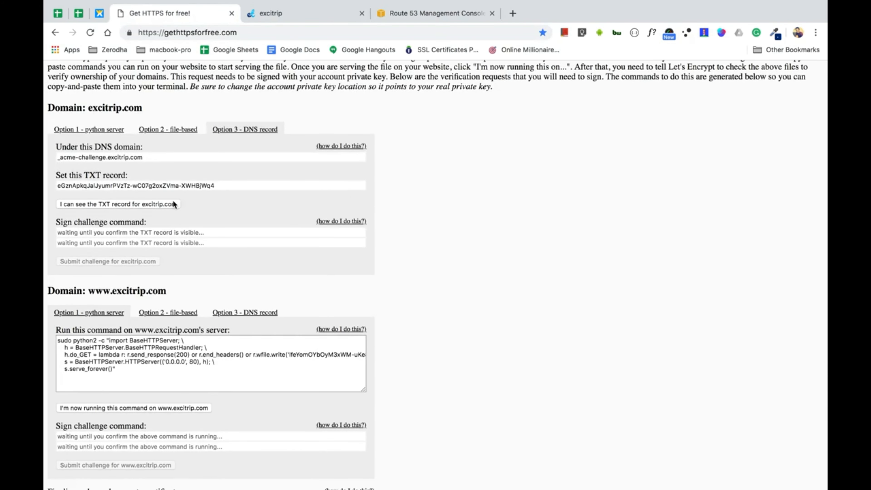
Confirm the excitrip.com TXT record is visible, then run its signing command in Terminal
left_click(157, 205)
left_click(160, 233)
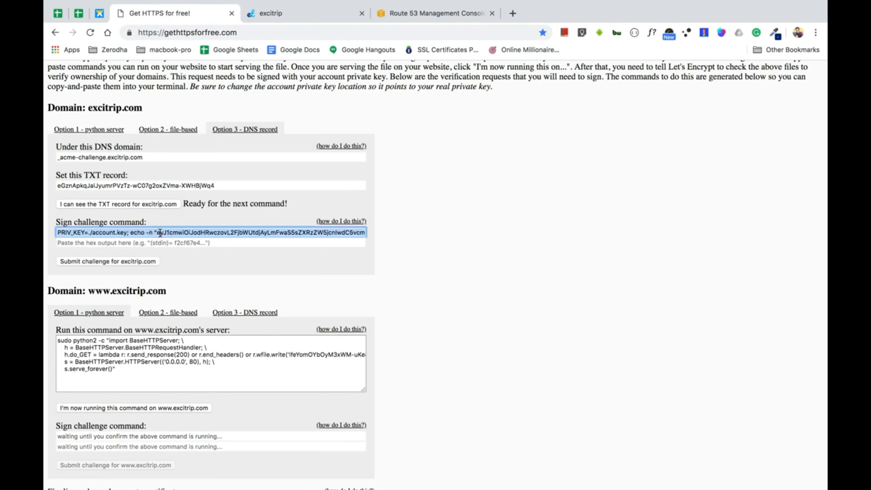
key("super+Tab")
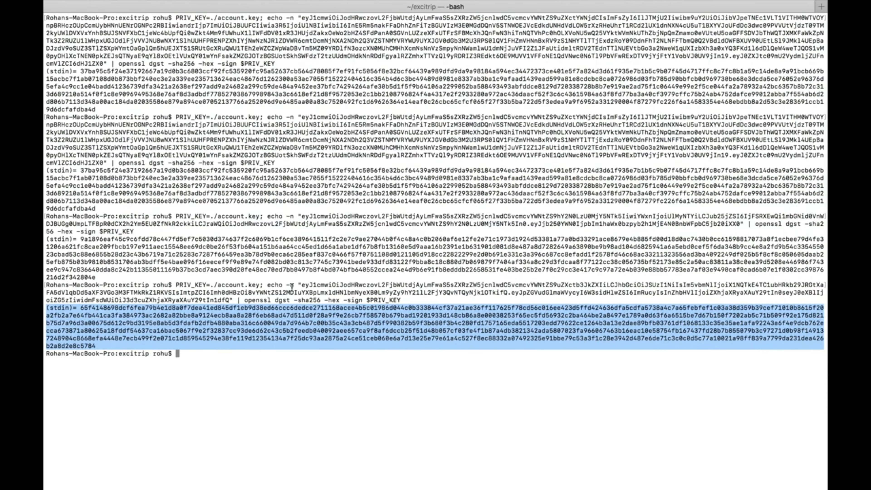
left_click(264, 396)
type("PRIV_KEY=./account.key; echo -n \"eyJ1cmwiOiJodHRwczovL2FjbWUtdjAyLmFwaS5sZXRzZW5jcnlwdC5vcmcvYWNtZS9jaGFsbGVuZ2UvNmtucVlxVWU4U1NuMld5ZXpkeGRpWS0wR1VMR1A3MTVWZUpiaVpISVVNQS8xNDE5MDQ1NDcxMCIsImFsZyI6IlJTMjU2Iiwibm9uY2UiOiI1QnZmTG44bm5Ia0p2VWVlRzhNdlZRMFZobHBEWTEtYVUwLVNrRWxPOUEwIiwia2lkIjoiaHR0cHM6Ly9hY21lLXYwMi5hcGkubGV0c2VuY3J5cHQub3JnL2FjbWUvYWNjdC81NDI2OTU5OSJ9.e30\" | openssl dgst -sha256 -hex -sign $PRIV_KEY")
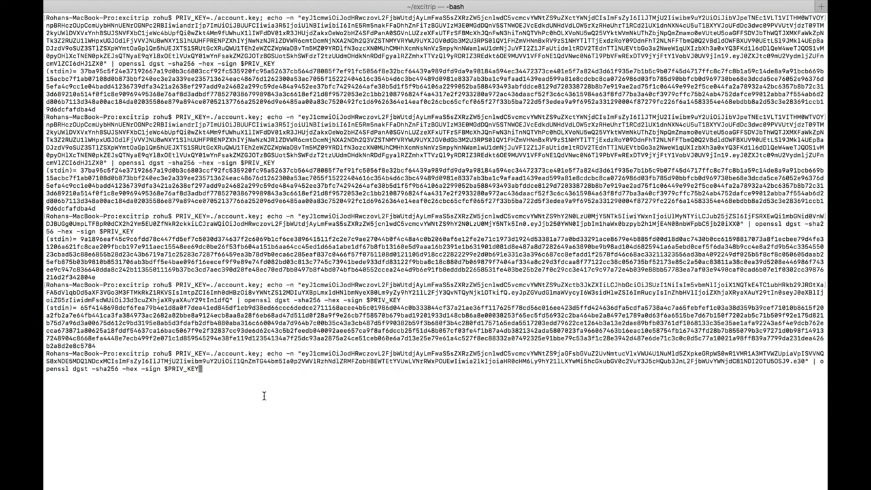
key("Return")
triple_click(208, 381)
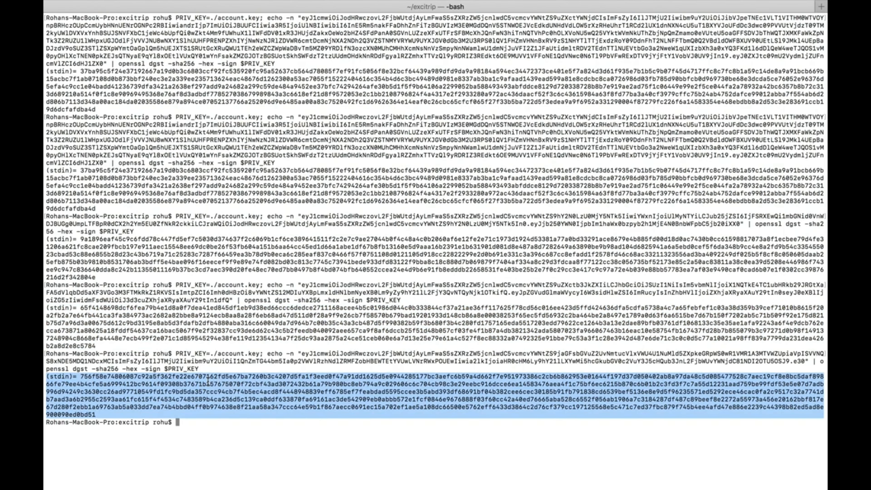
Paste the (stdin)= signature into the hex output field and submit the excitrip.com challenge
key("super+Tab")
left_click(217, 242)
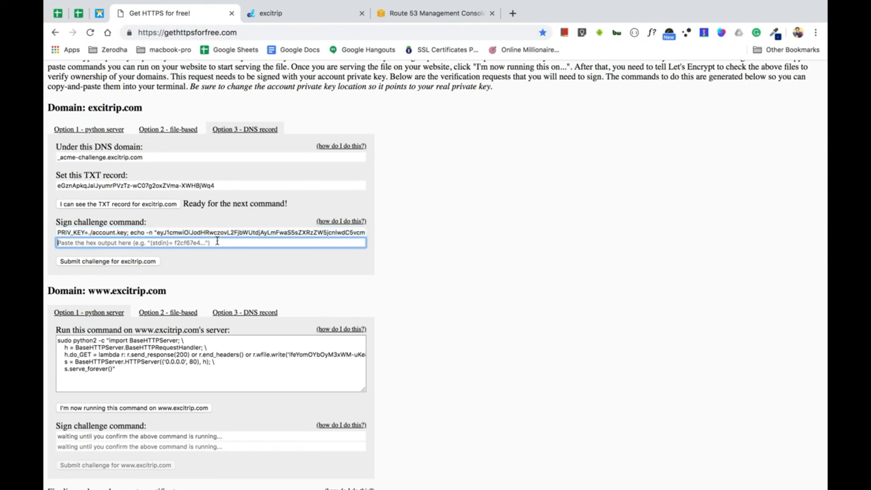
key("super+v")
left_click(140, 263)
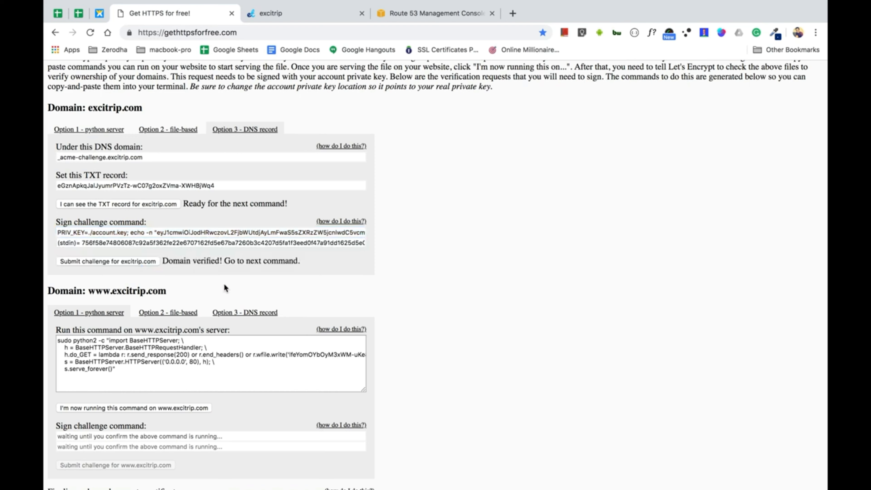
scroll(225, 285, "down", 3)
scroll(225, 285, "up", 3)
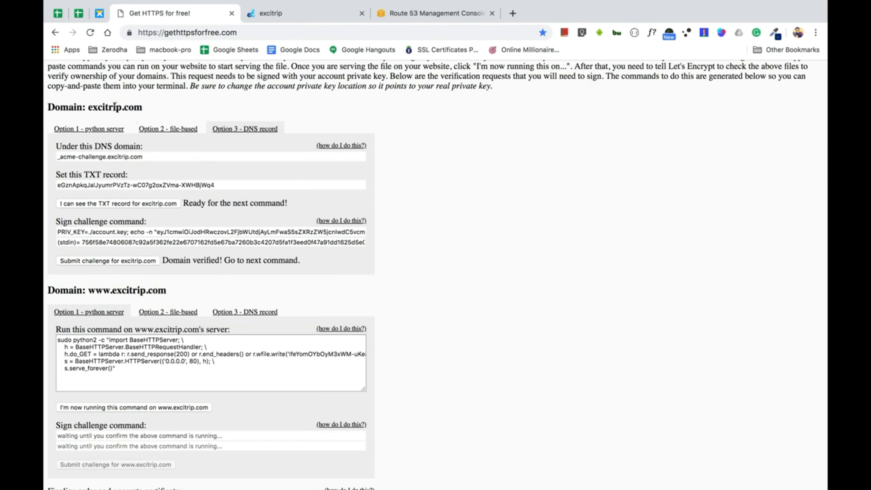
scroll(160, 229, "up", 2)
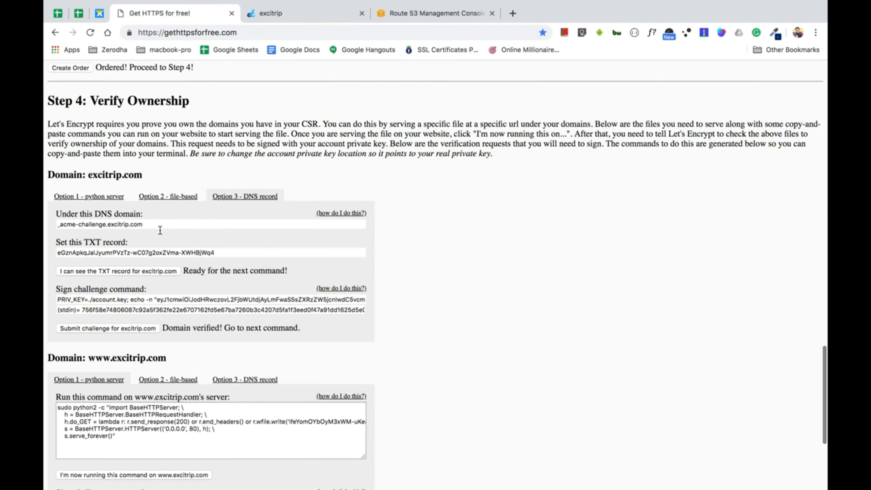
scroll(160, 229, "down", 3)
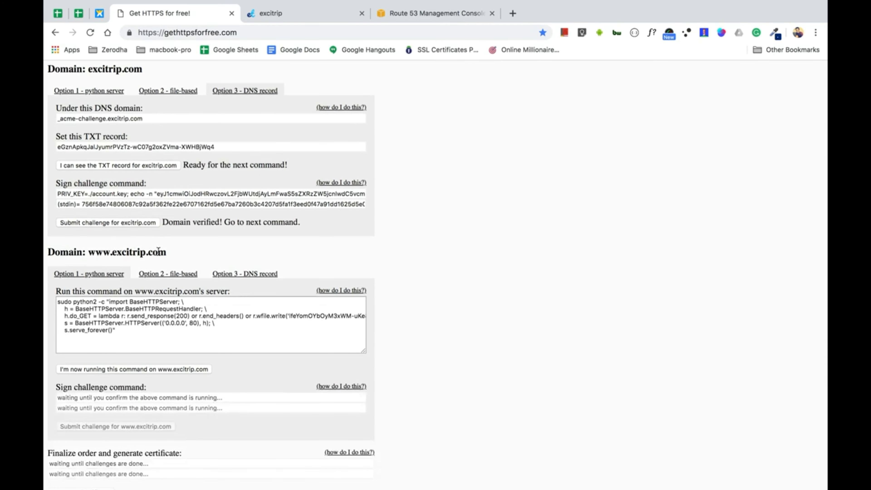
Choose Option 3 for www, then start a TXT record set named _acme-challenge.www with TTL 900
left_click(234, 276)
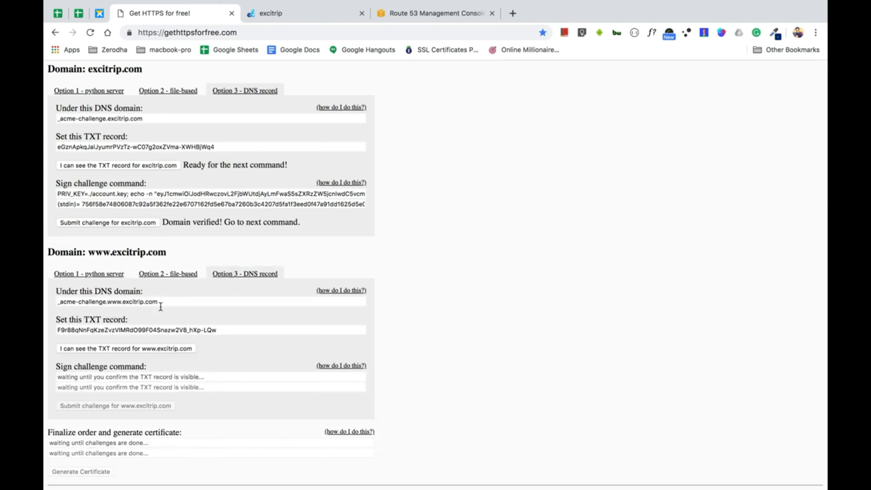
left_click_drag(121, 305, 46, 308)
key("super+c")
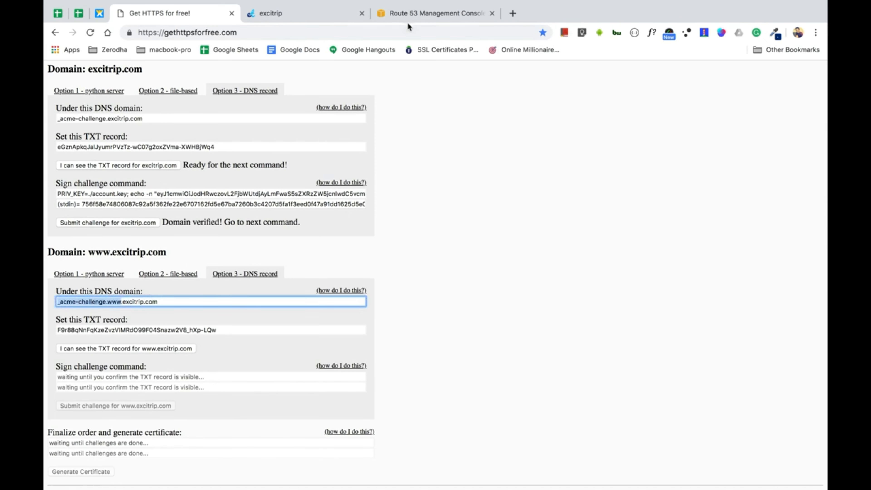
left_click(408, 17)
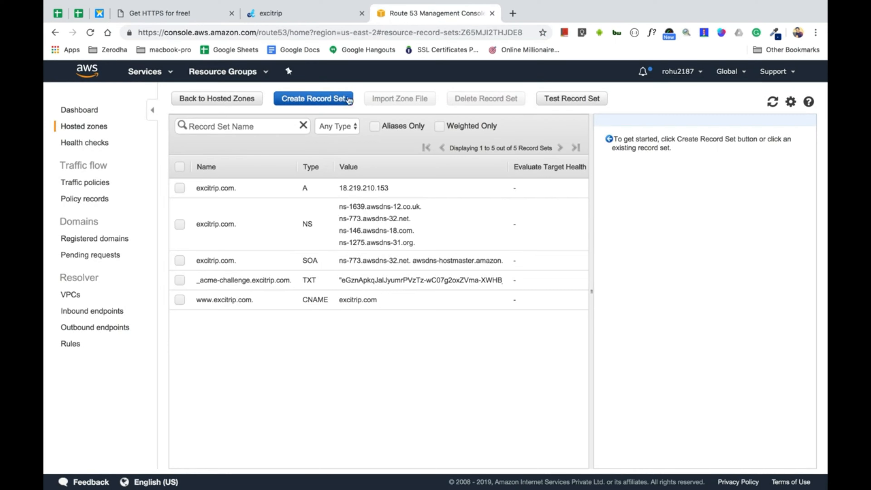
left_click(350, 100)
key("super+v")
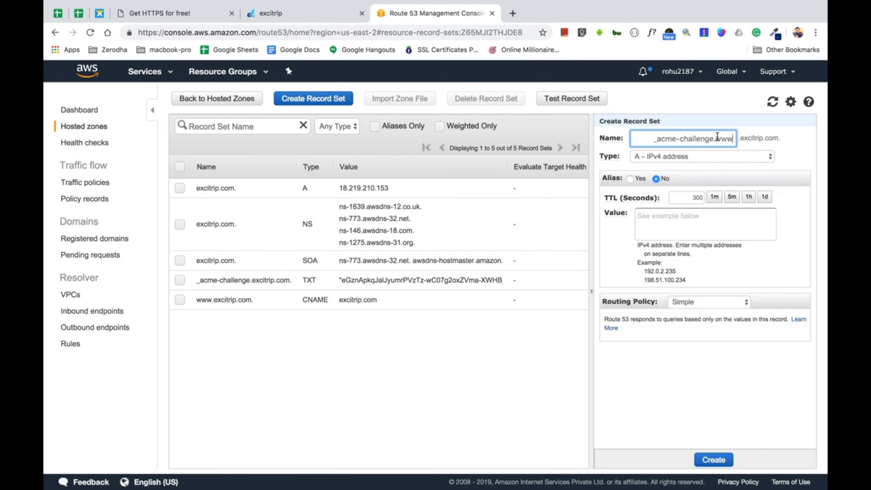
left_click(688, 160)
left_click(672, 196)
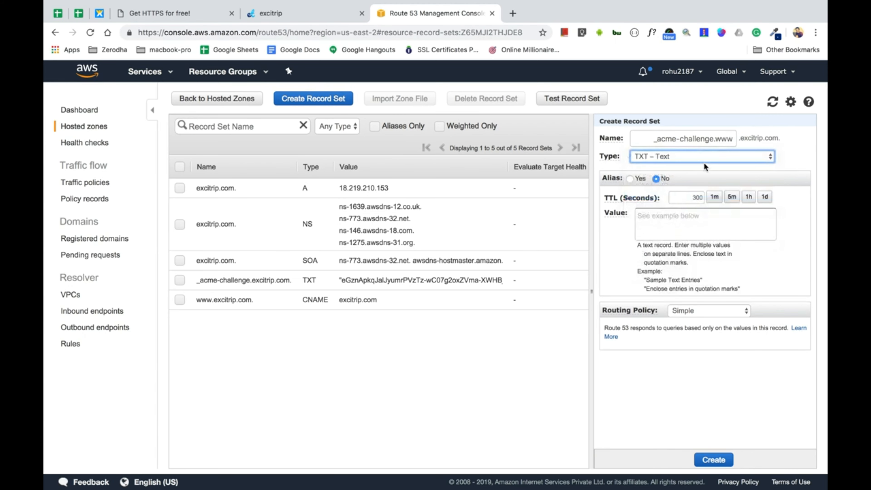
double_click(694, 197)
type("900")
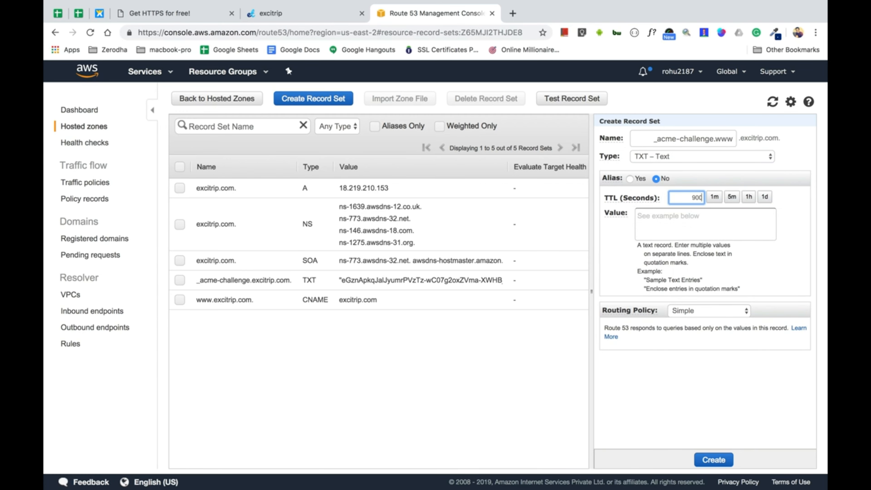
left_click(264, 17)
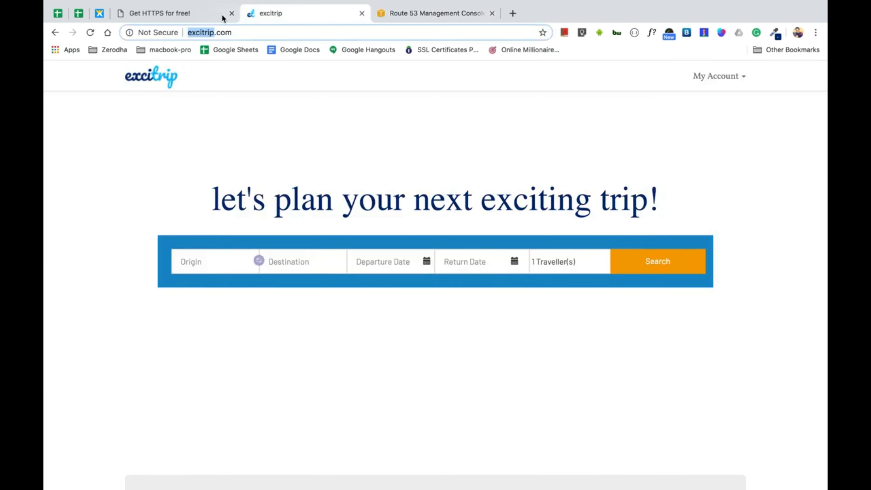
left_click(224, 15)
triple_click(208, 332)
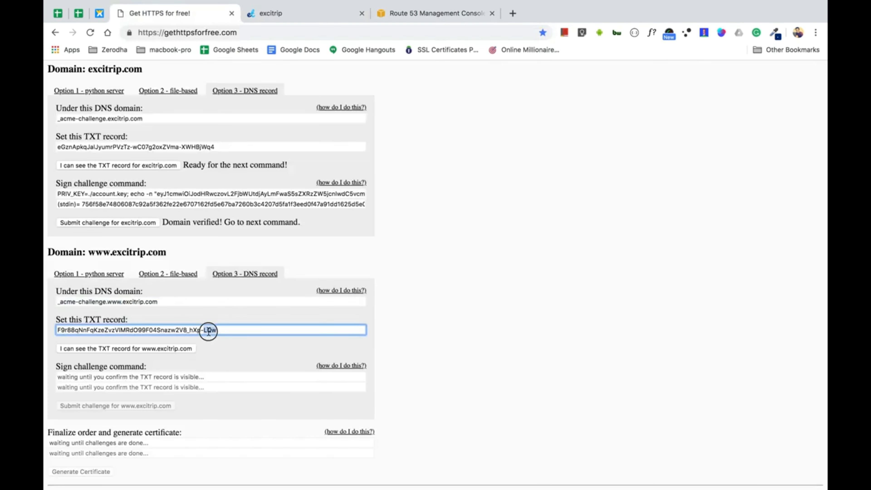
left_click(394, 12)
left_click(693, 226)
key("super+v")
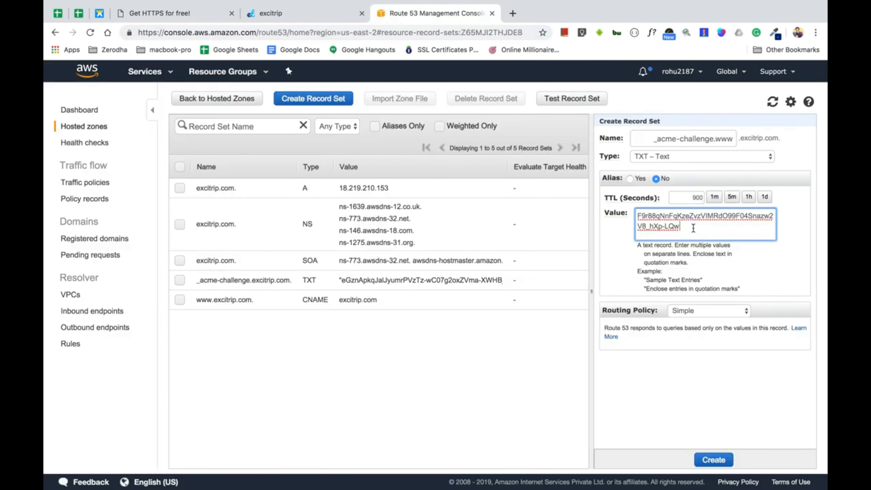
left_click(713, 460)
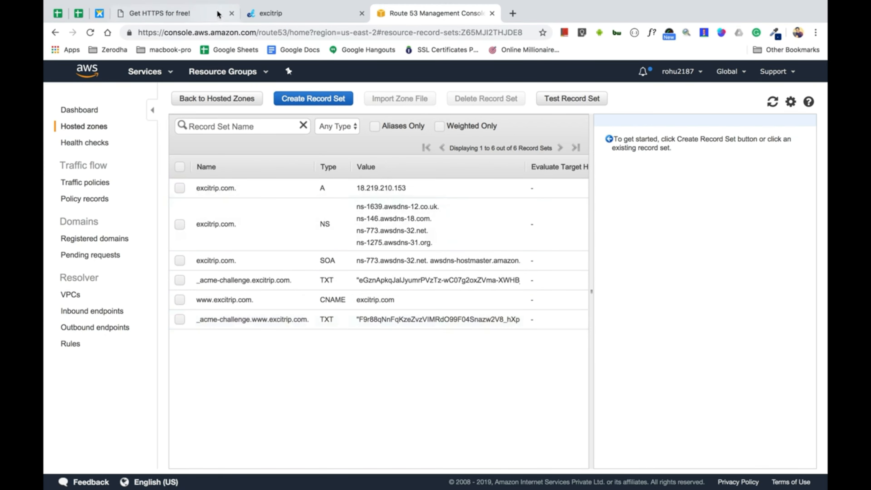
left_click(265, 18)
left_click(203, 15)
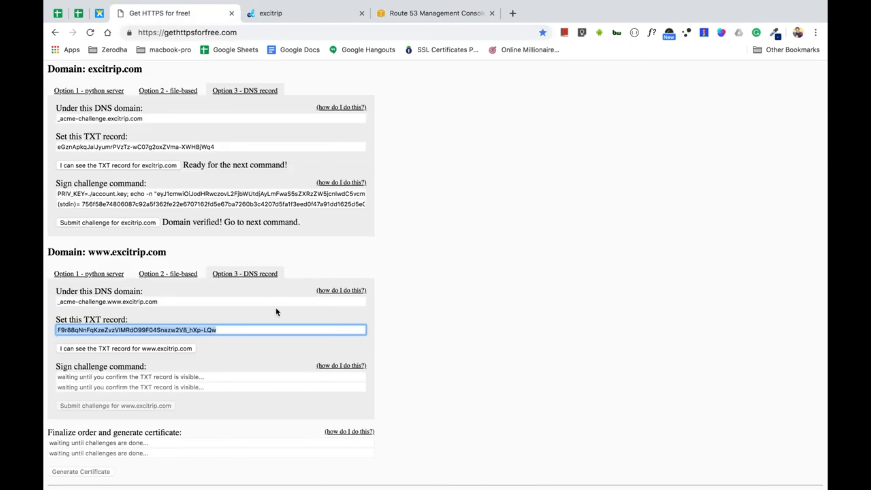
Confirm the www TXT record is published and run the www signing command in Terminal
scroll(260, 318, "down", 1)
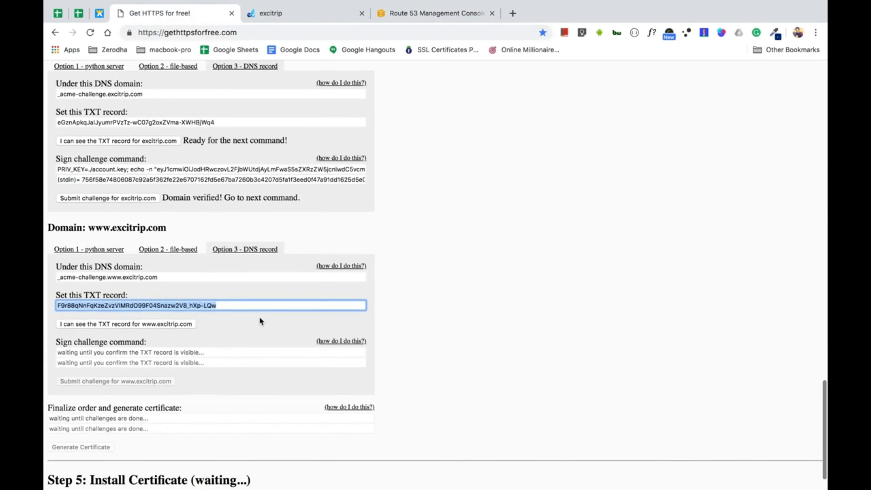
left_click(186, 325)
left_click(176, 353)
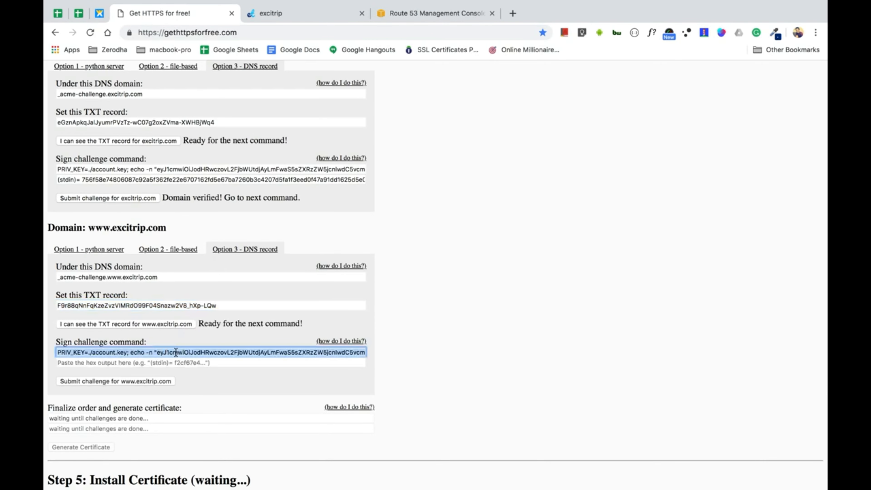
key("super+c")
key("super+Tab")
key("super+v")
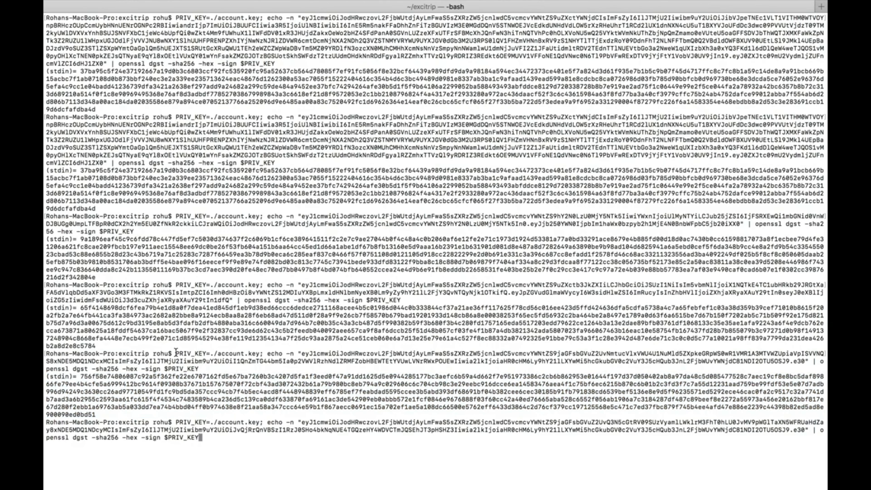
key("Return")
triple_click(106, 447)
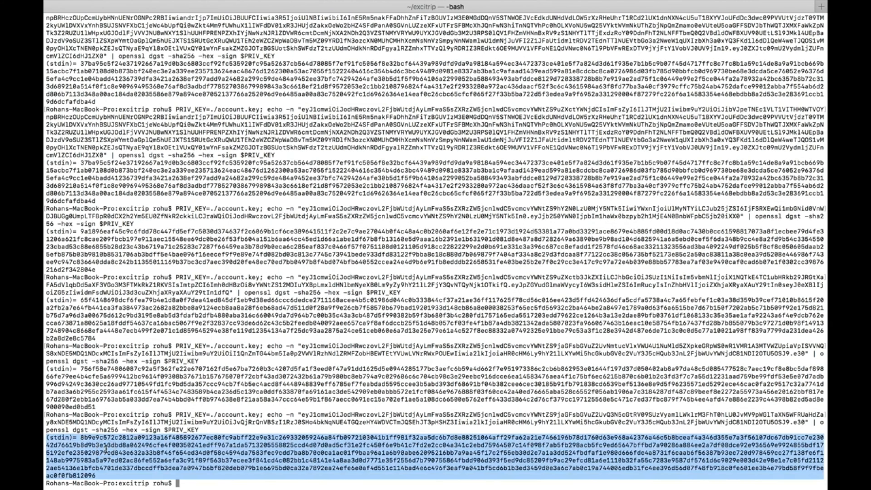
key("super+Tab")
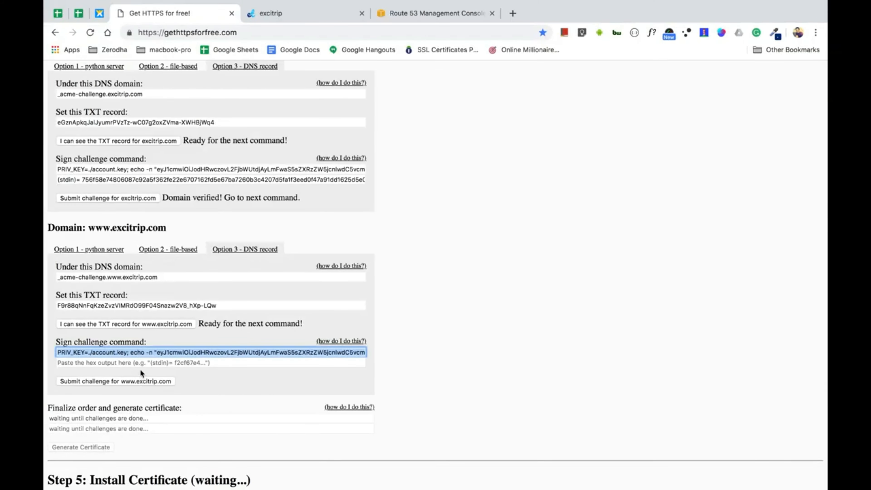
left_click(139, 364)
key("super+v")
scroll(140, 365, "down", 1)
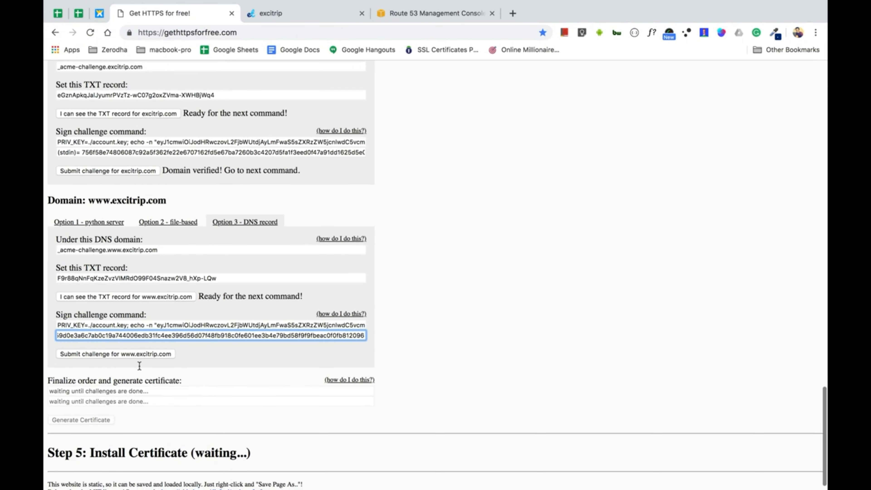
scroll(154, 338, "down", 1)
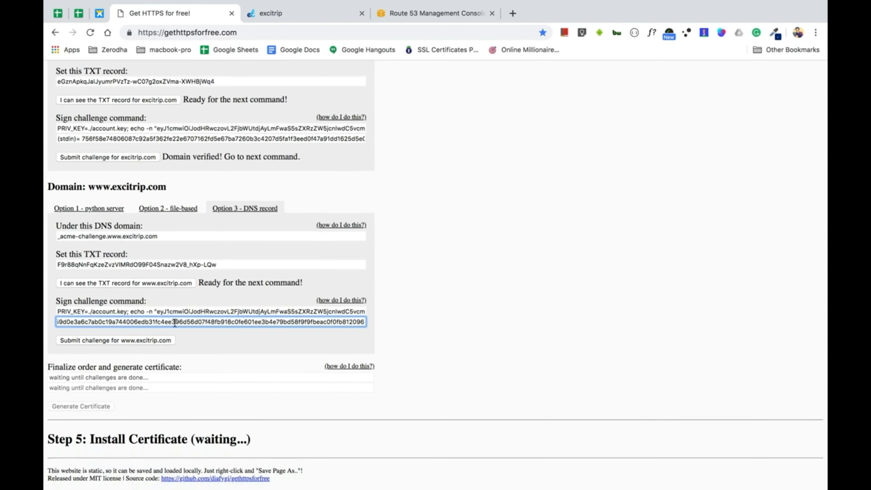
left_click(146, 340)
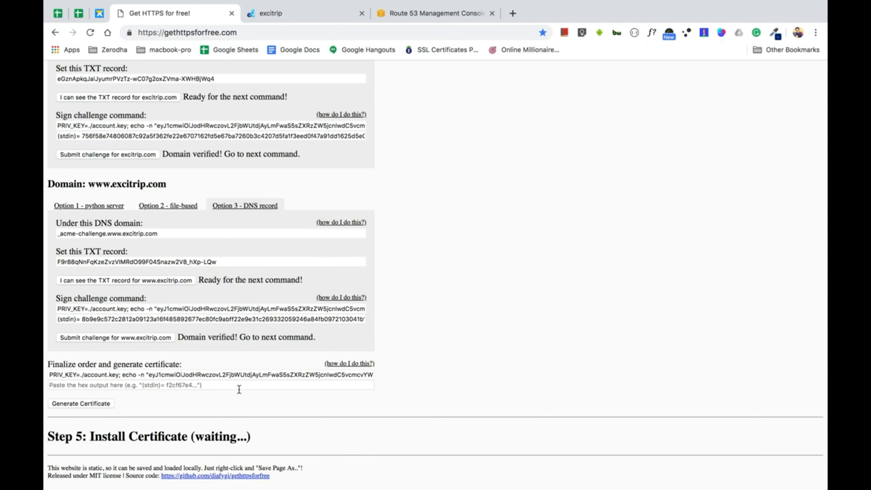
Copy the finalize-order signing command and clear the terminal's earlier output
left_click(224, 377)
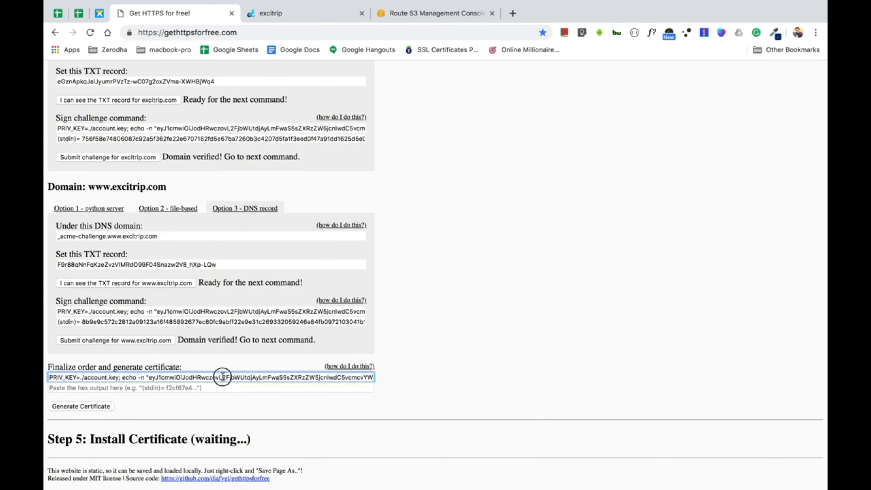
key("super+Tab")
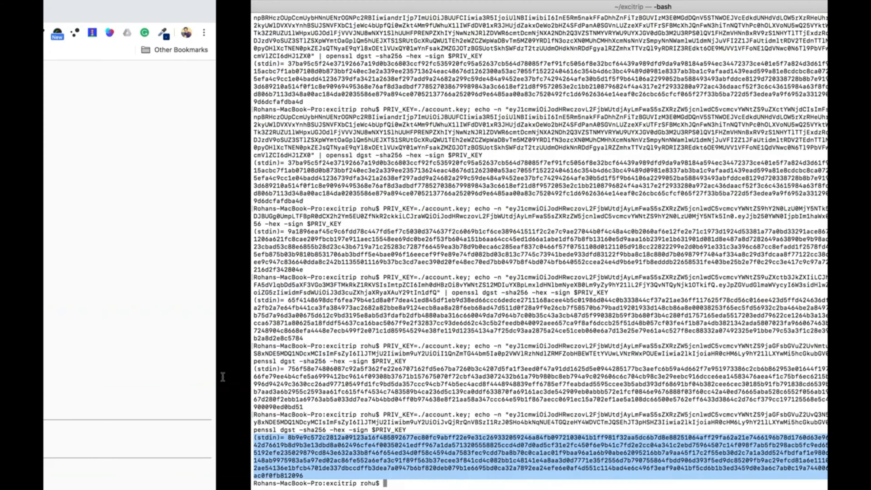
key("super+k")
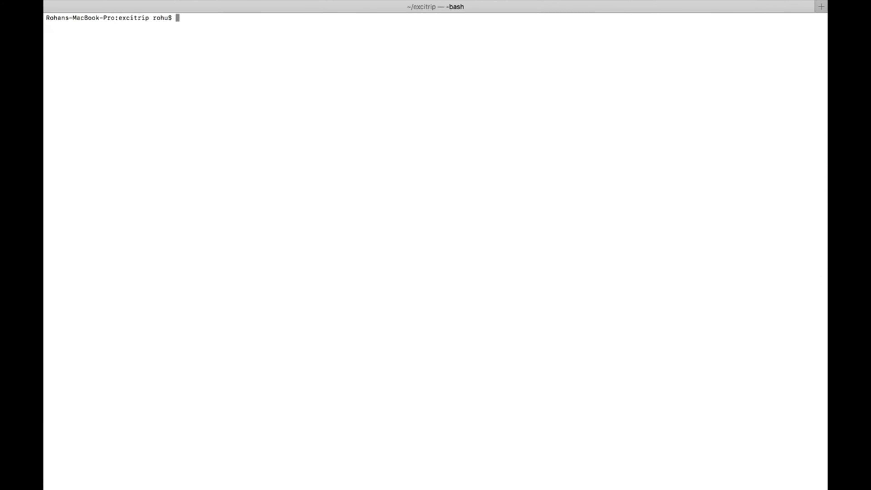
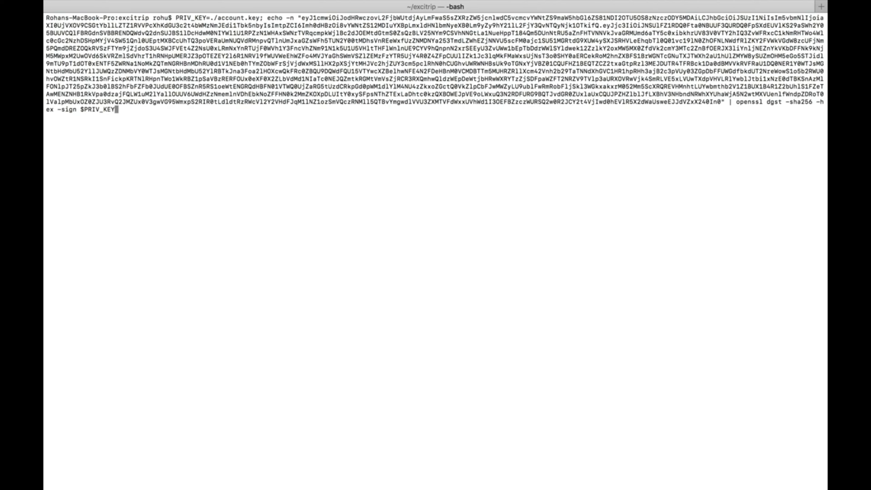
Run the finalize-order openssl signing command and copy its (stdin)= hex signature
key("Return")
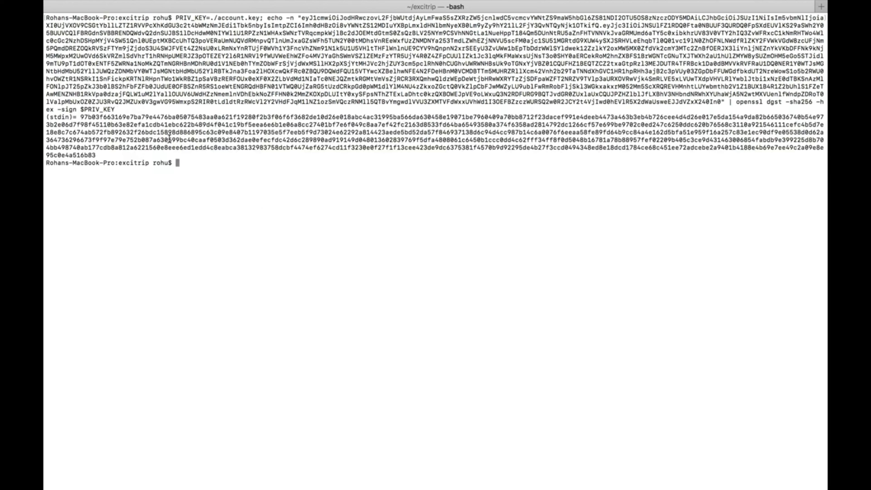
double_click(144, 122)
triple_click(94, 121)
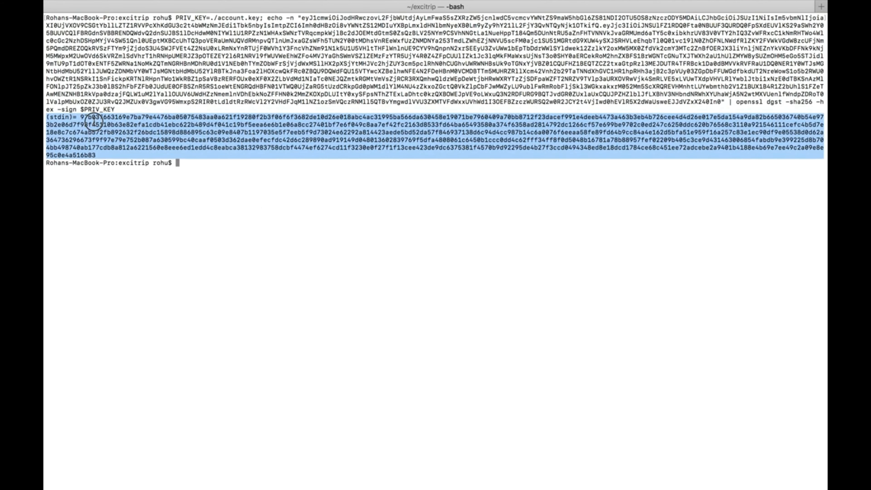
key("super+Tab")
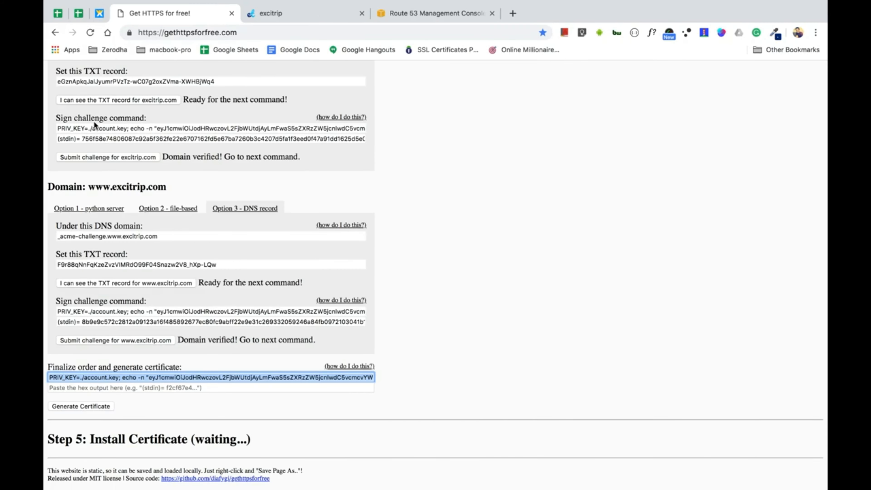
Paste the hex signature into the finalize field and generate the signed certificate
left_click(149, 390)
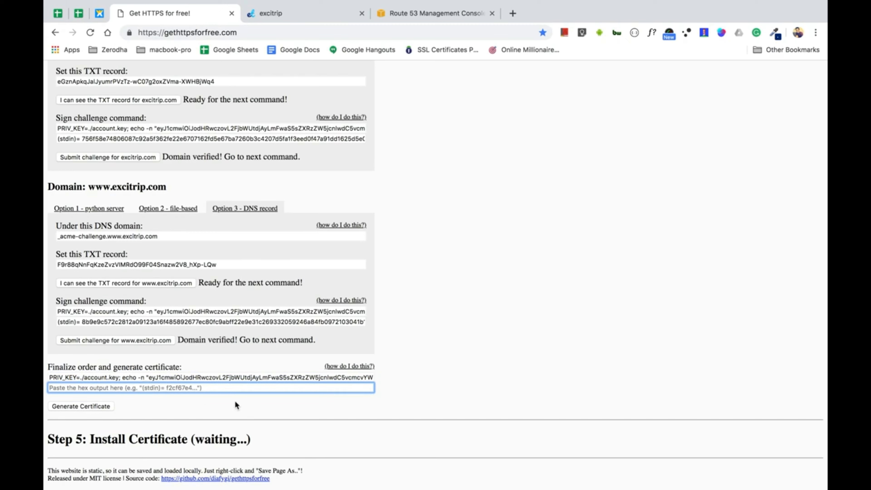
key("super+v")
left_click(89, 408)
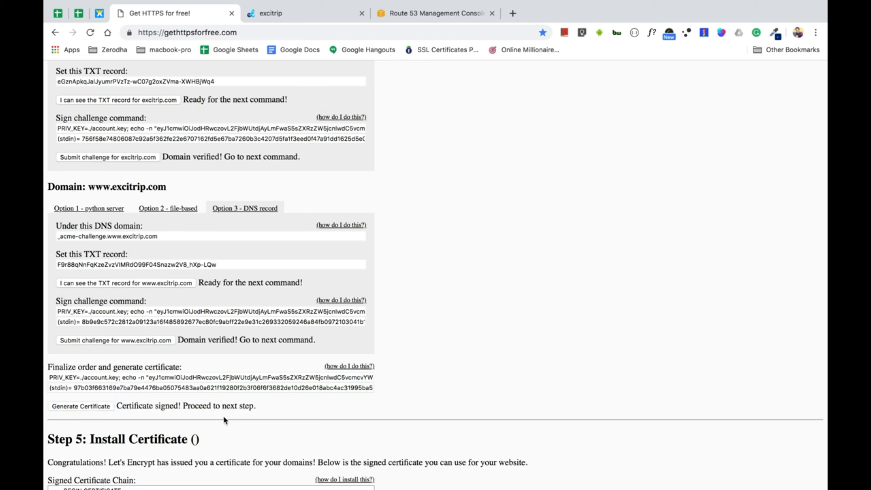
Show the Step 5 'how do I install this?' certificate installation instructions
scroll(223, 415, "down", 5)
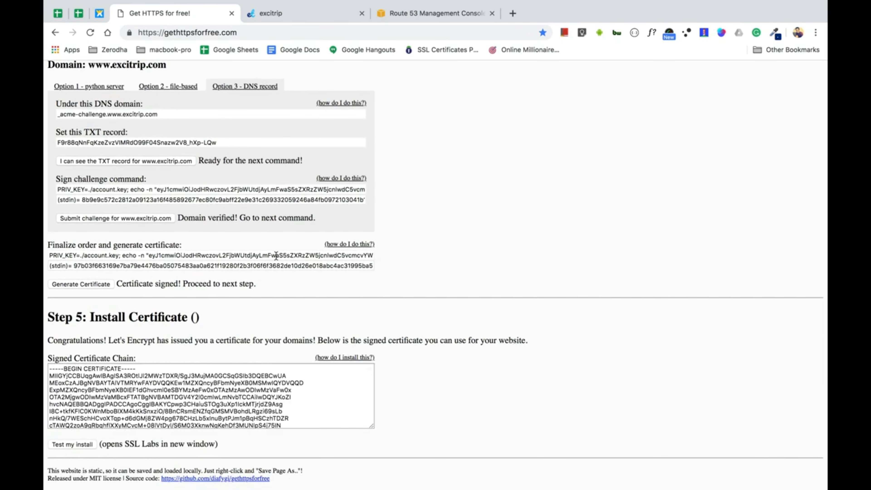
scroll(372, 295, "up", 20)
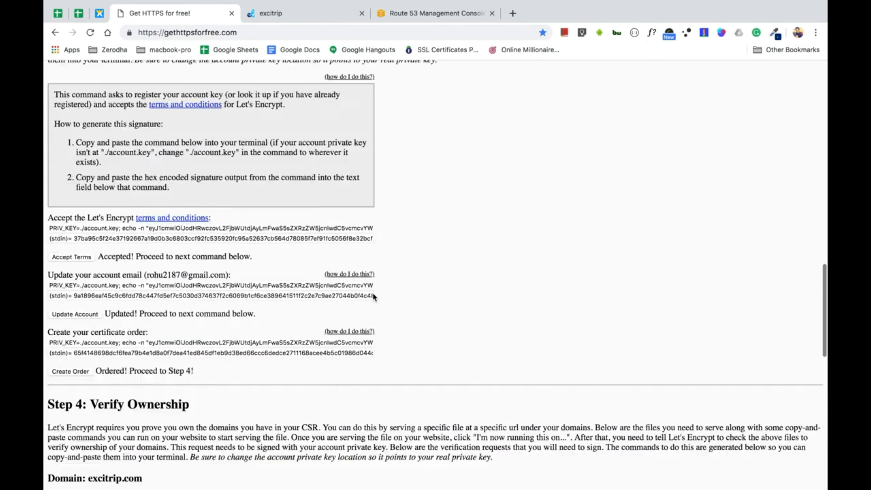
scroll(372, 297, "down", 20)
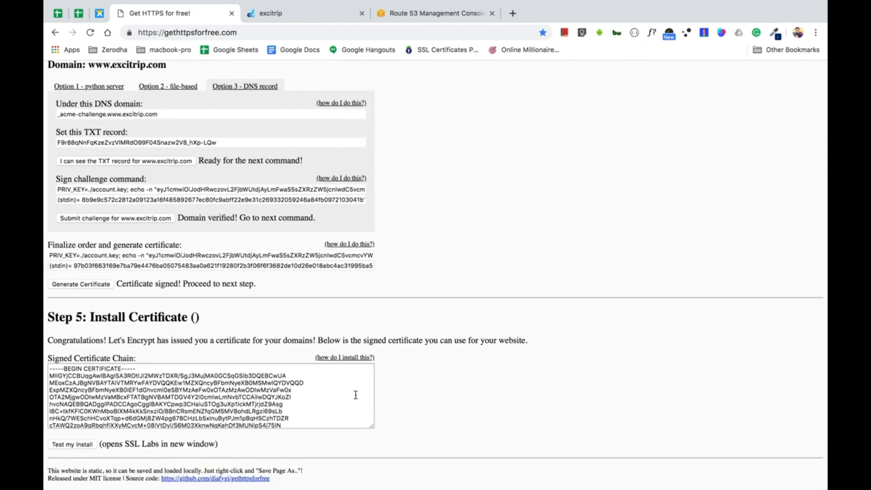
left_click(346, 357)
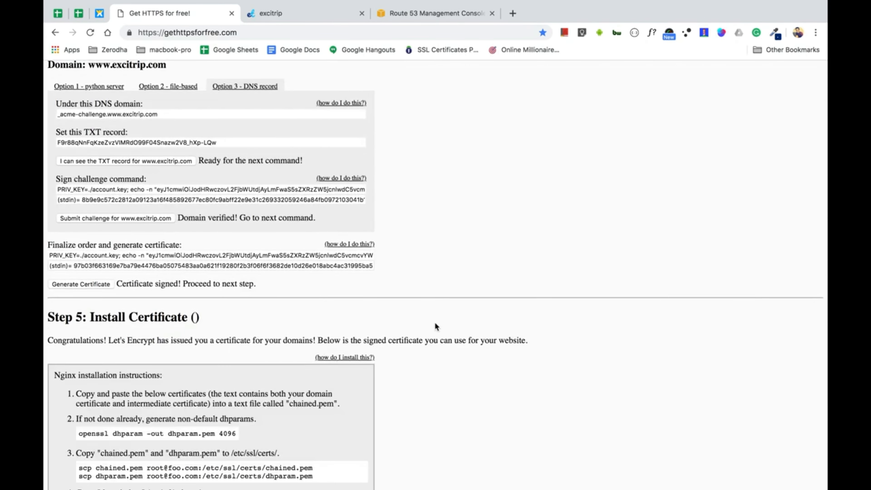
Read down through the Apache instructions and copy the entire Signed Certificate Chain text
scroll(434, 322, "down", 3)
scroll(436, 326, "down", 3)
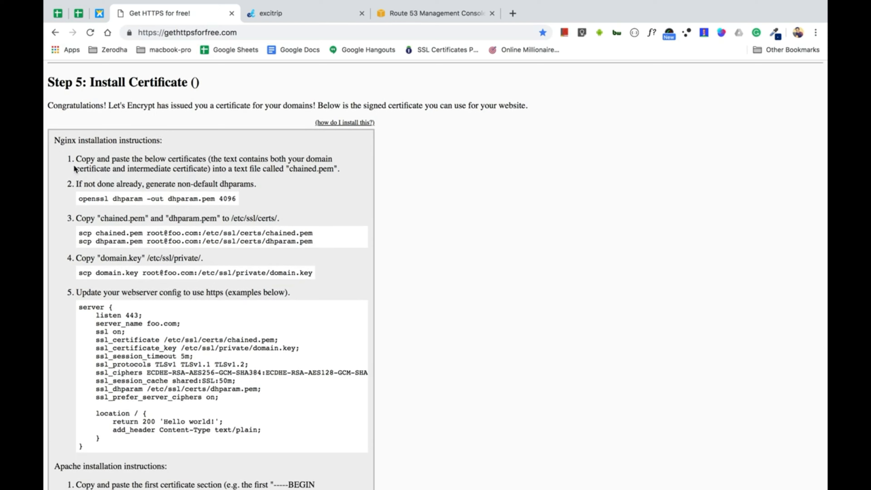
scroll(137, 323, "down", 10)
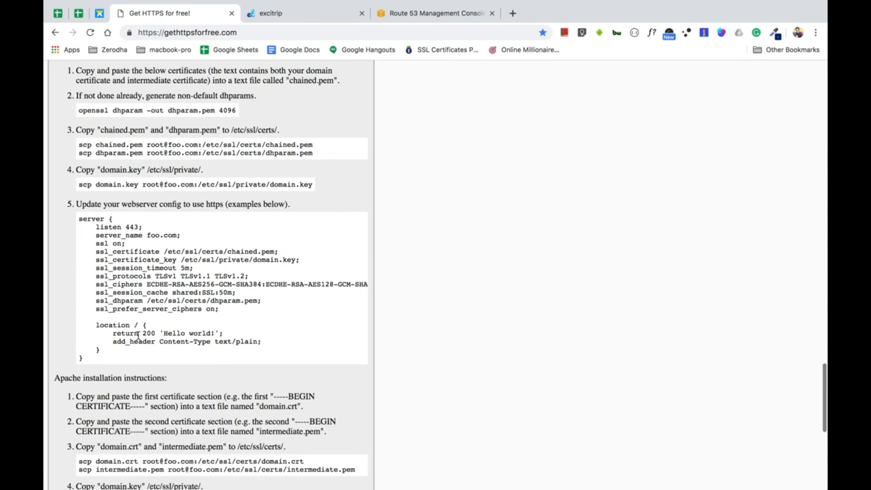
scroll(138, 337, "down", 2)
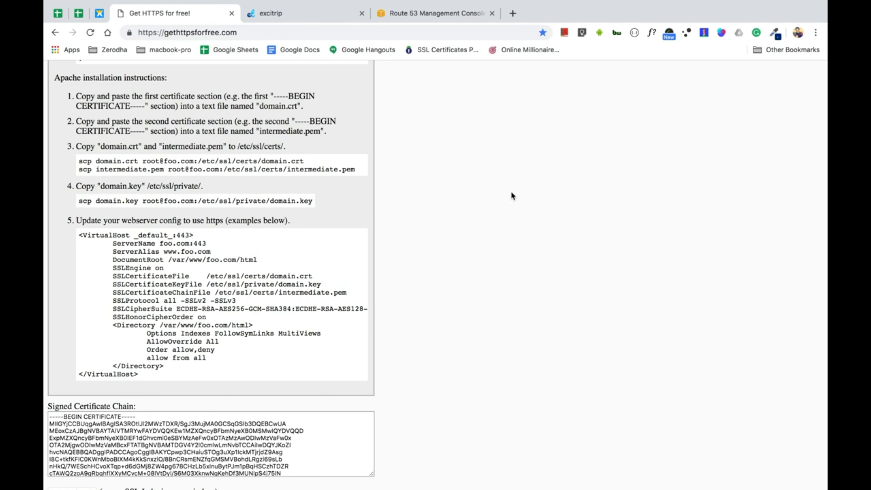
scroll(320, 397, "down", 3)
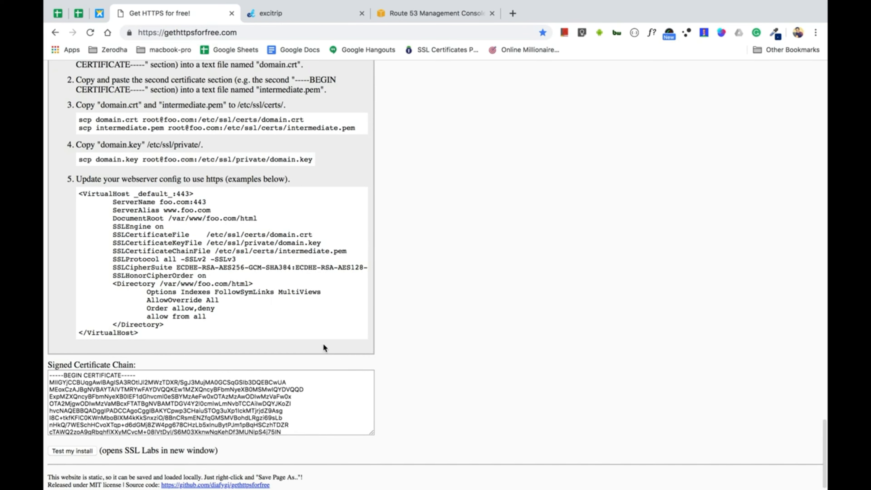
left_click(287, 408)
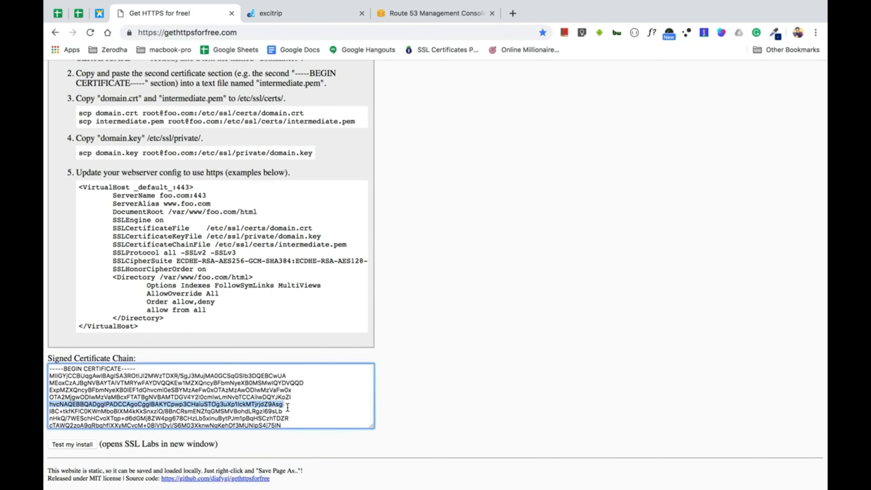
key("super+a")
key("super+Tab")
key("super+Tab")
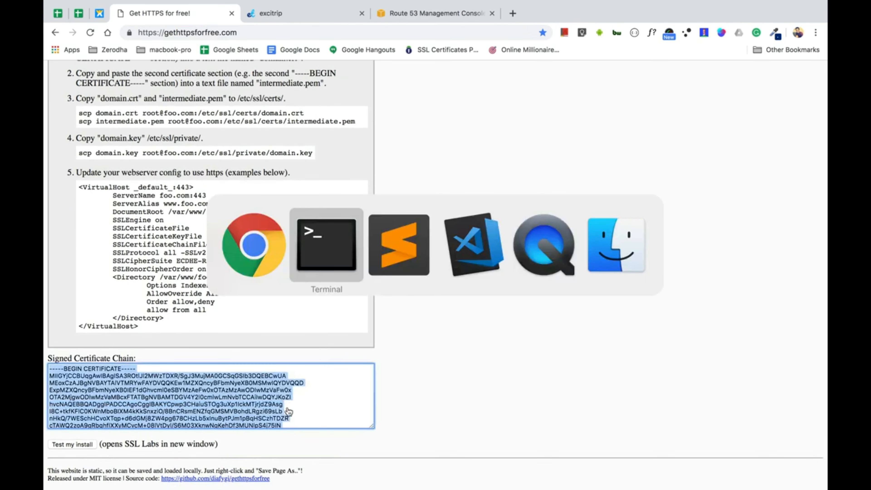
Paste the certificate chain into a new Sublime document and compare it with the instructions
key("super+n")
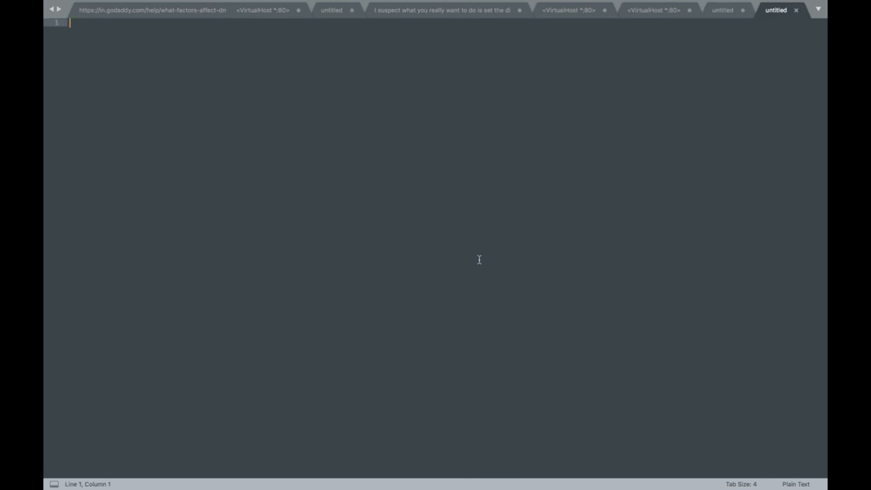
key("super+v")
scroll(480, 260, "up", 2)
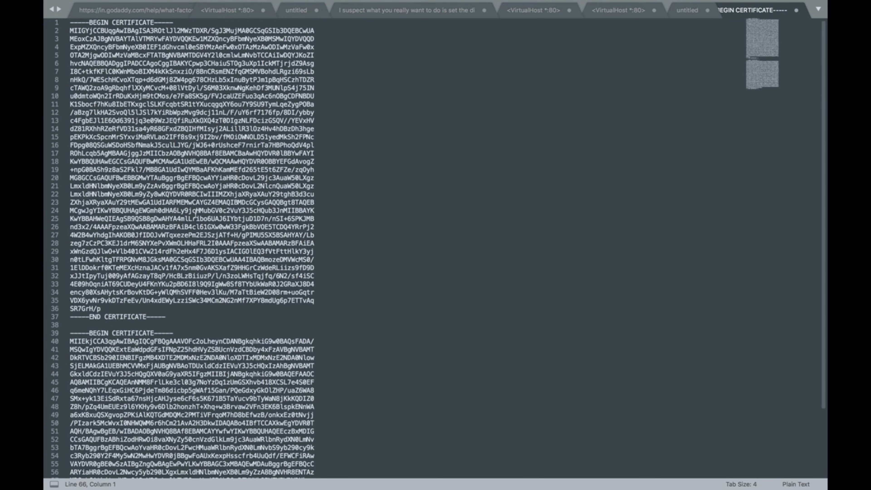
scroll(167, 377, "down", 3)
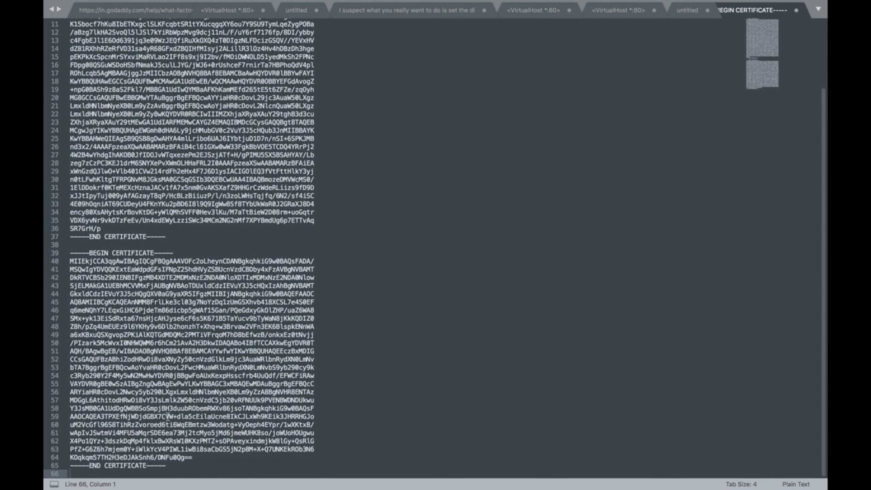
key("super+Tab")
scroll(209, 210, "up", 5)
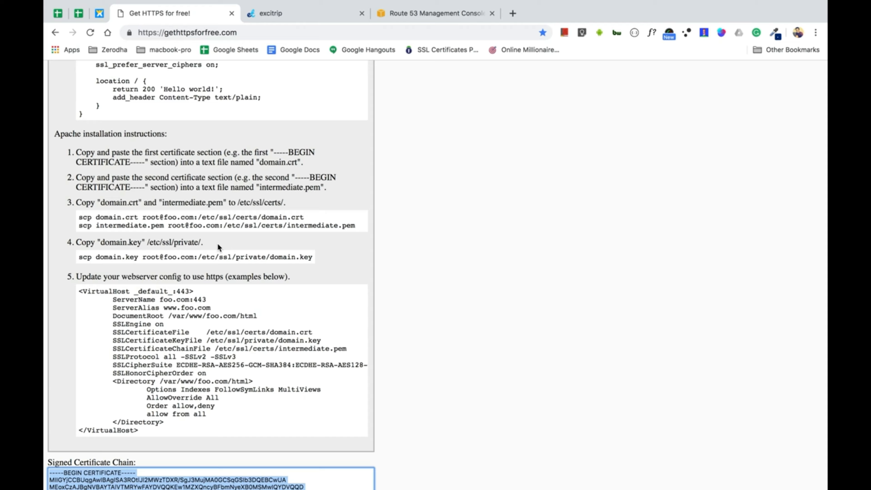
key("super+Tab")
Move the first certificate (lines 1–37) into its own new document, removing leftover blank lines
left_click(201, 236)
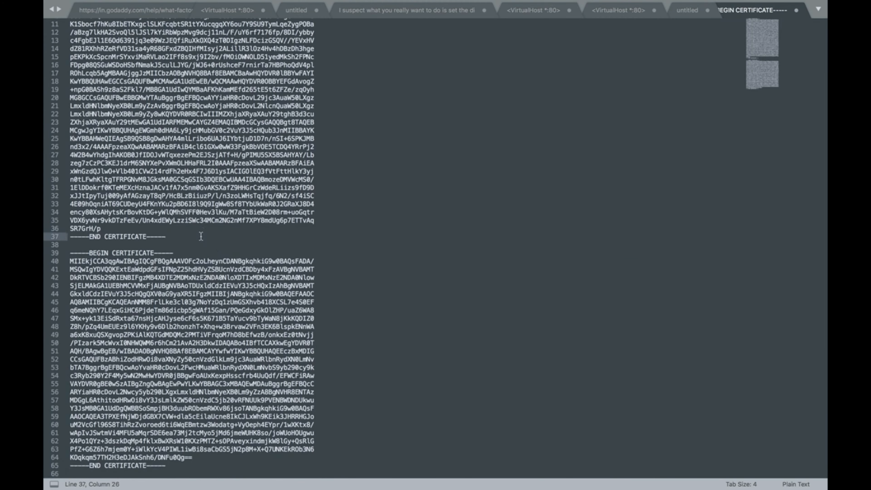
key("super+shift+Up")
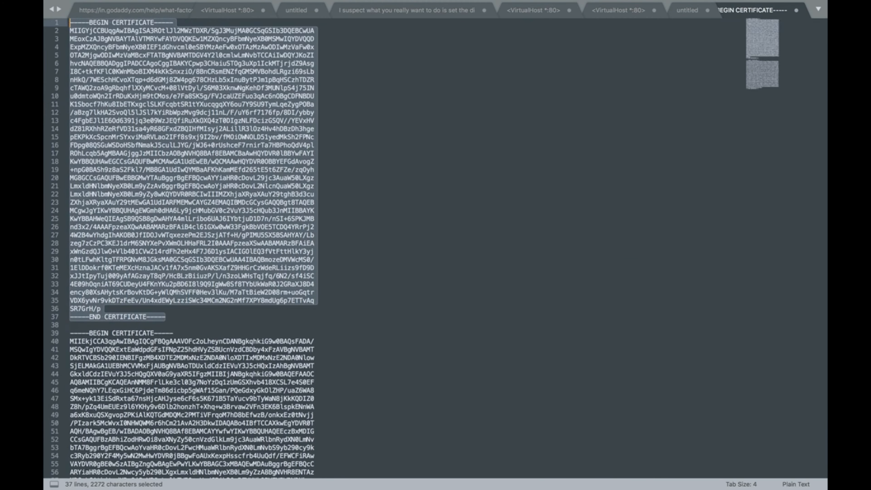
key("super+x")
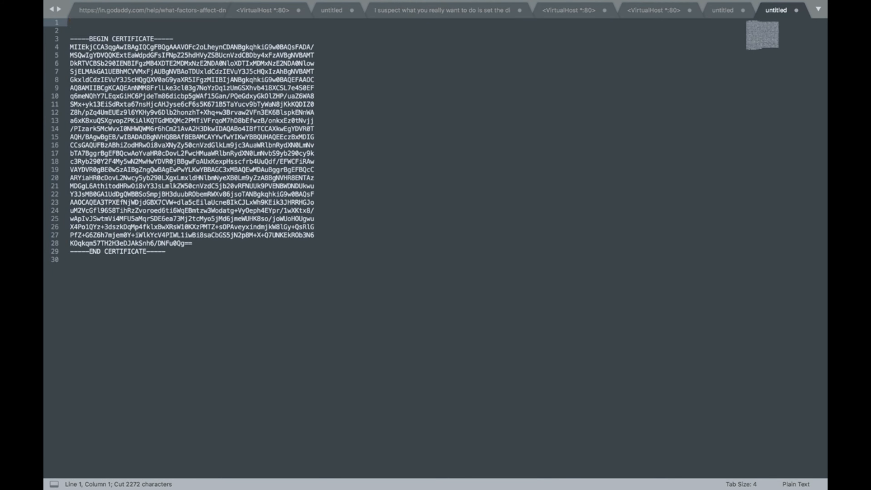
key("Delete")
key("Delete")
key("super+a")
key("BackSpace")
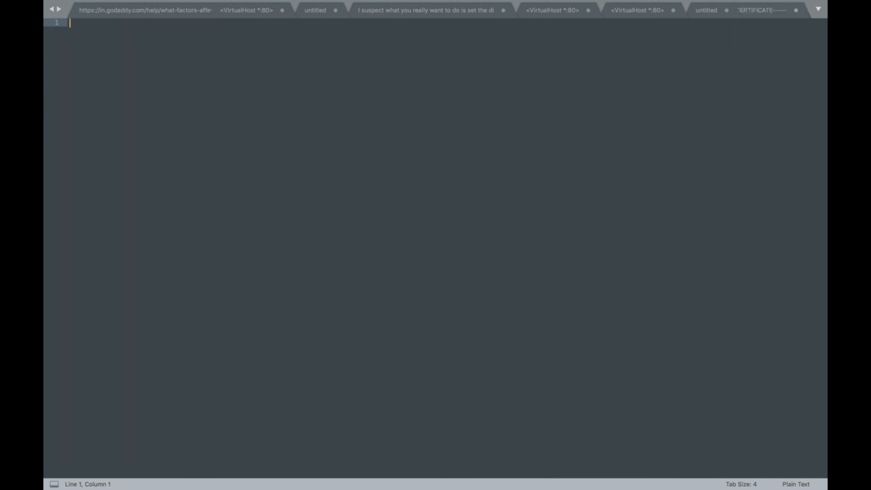
key("super+v")
key("super+Tab")
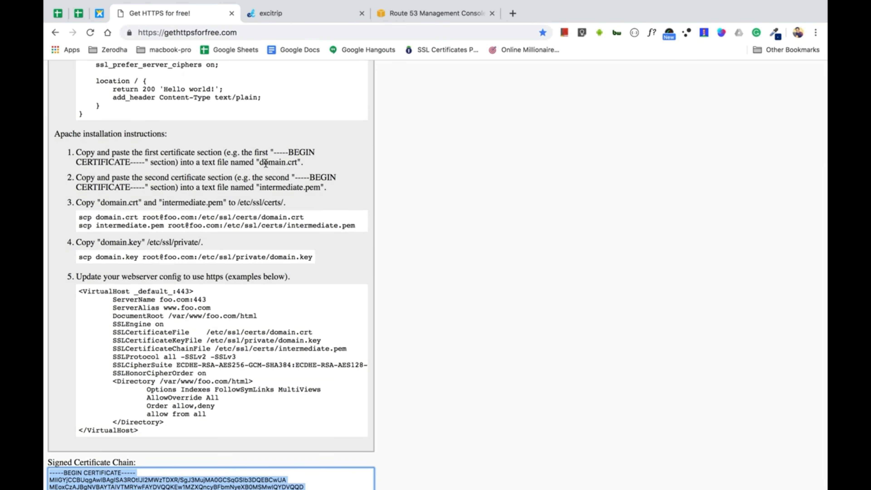
key("super+Tab")
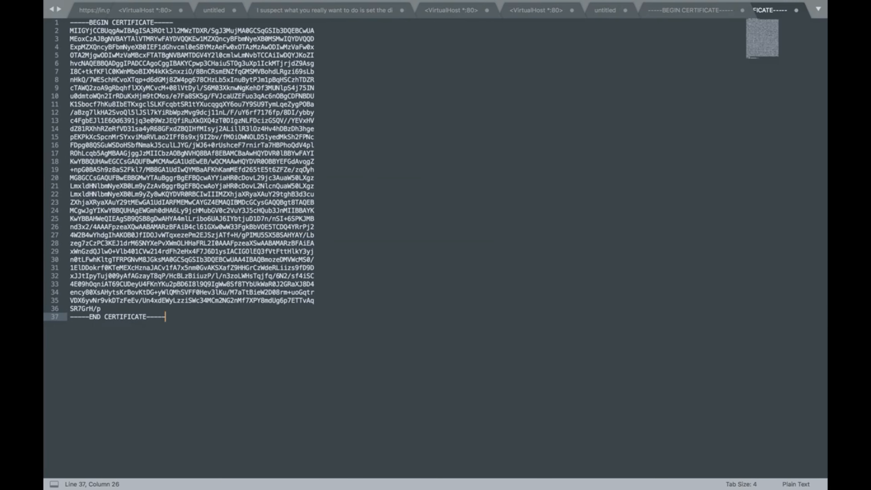
key("super+s")
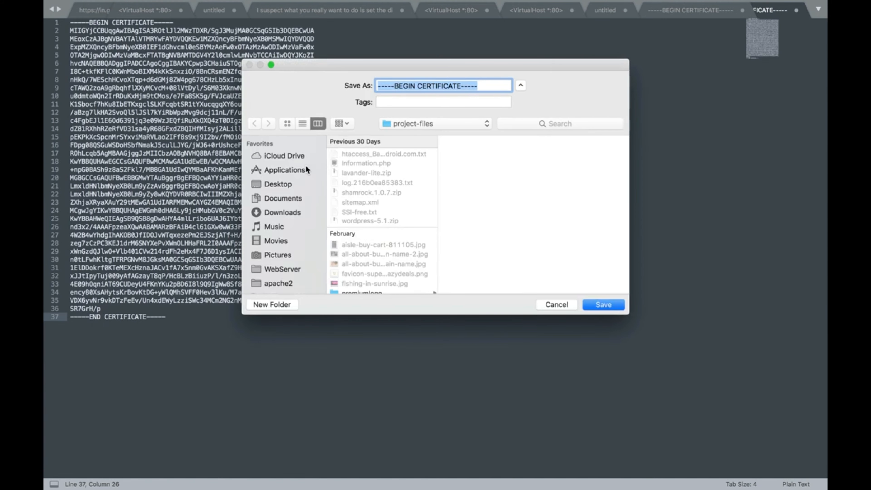
Save the first certificate as excitrip.crt in the excitrip folder and show the second certificate
type("excitrip")
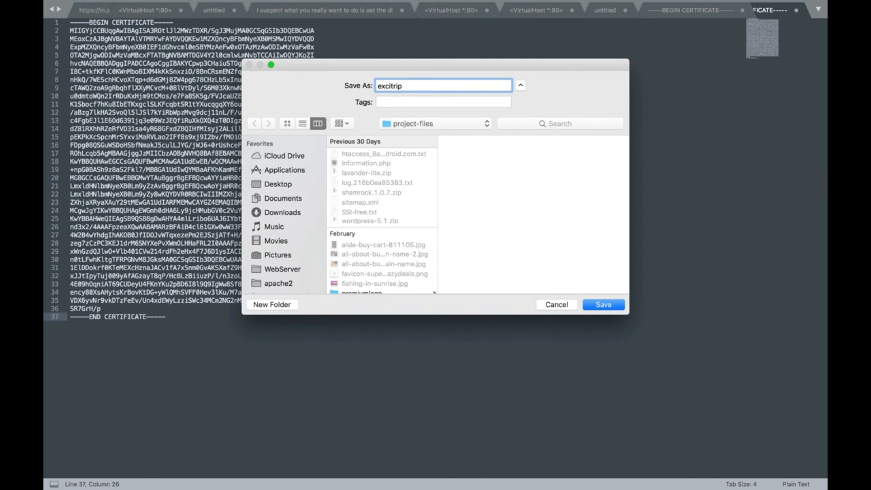
type(".crt")
scroll(278, 217, "down", 5)
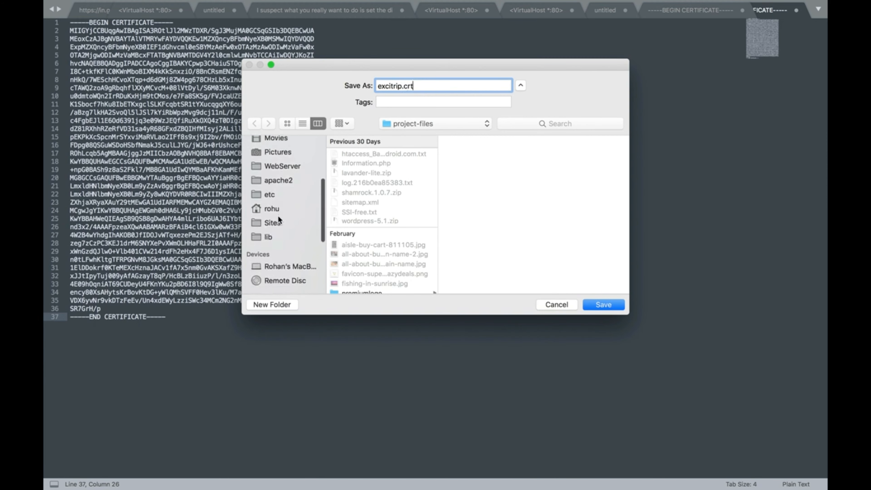
left_click(273, 203)
left_click(353, 174)
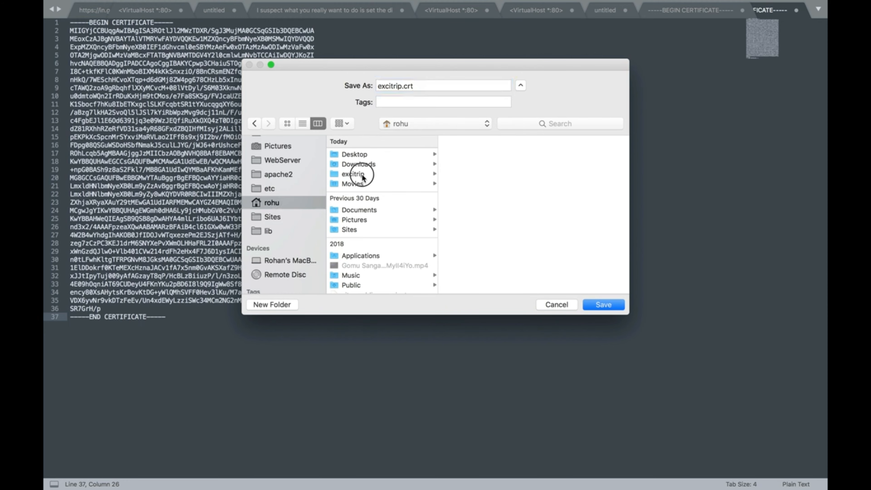
left_click(596, 305)
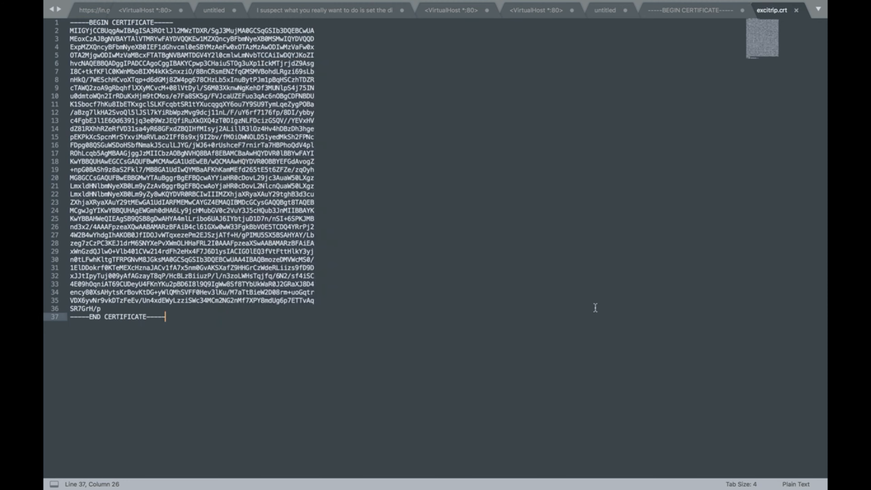
left_click(705, 14)
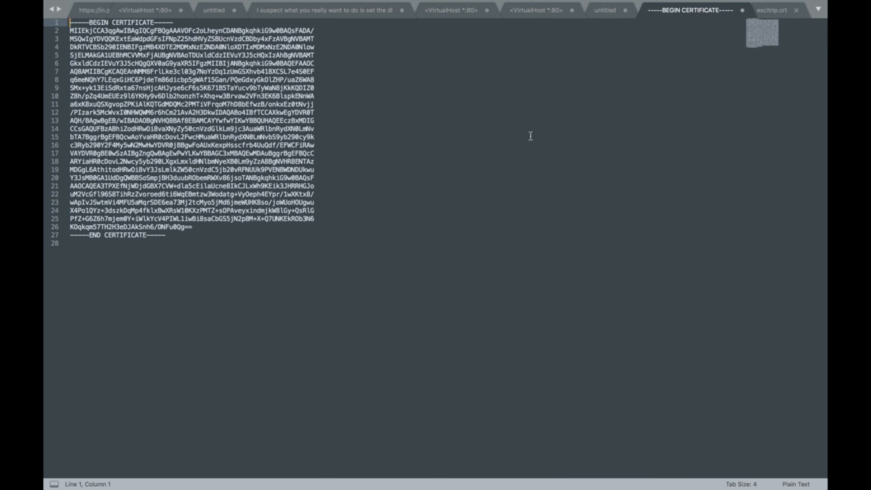
Save the second certificate as intermediate.pem, copying the name from the Apache instructions
key("super+Tab")
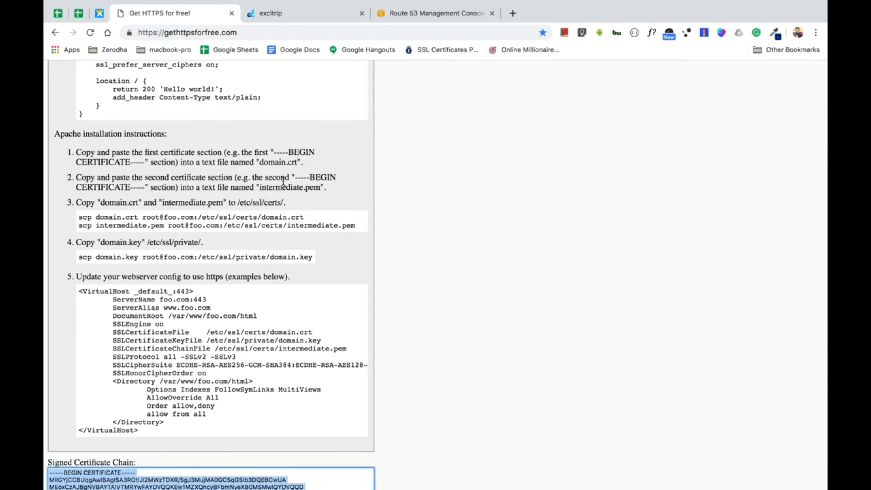
double_click(277, 187)
key("shift+Right")
key("shift+Right")
key("shift+Right")
key("shift+Right")
key("super+c")
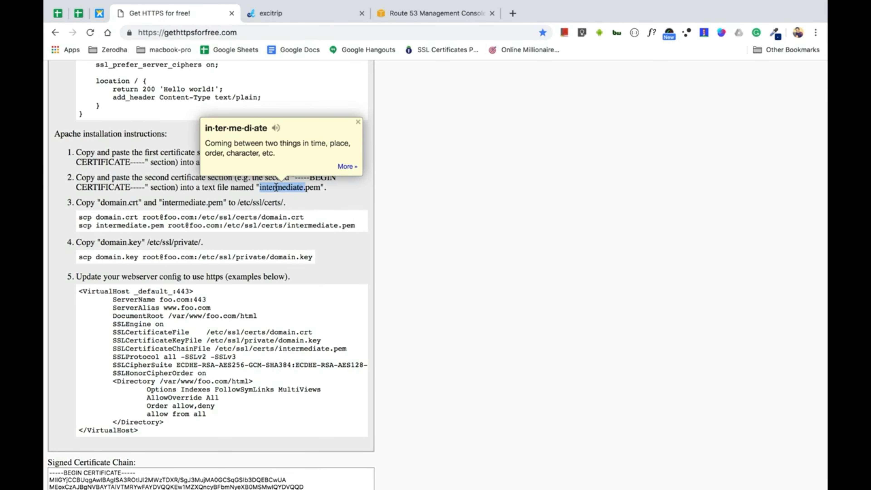
key("super+Tab")
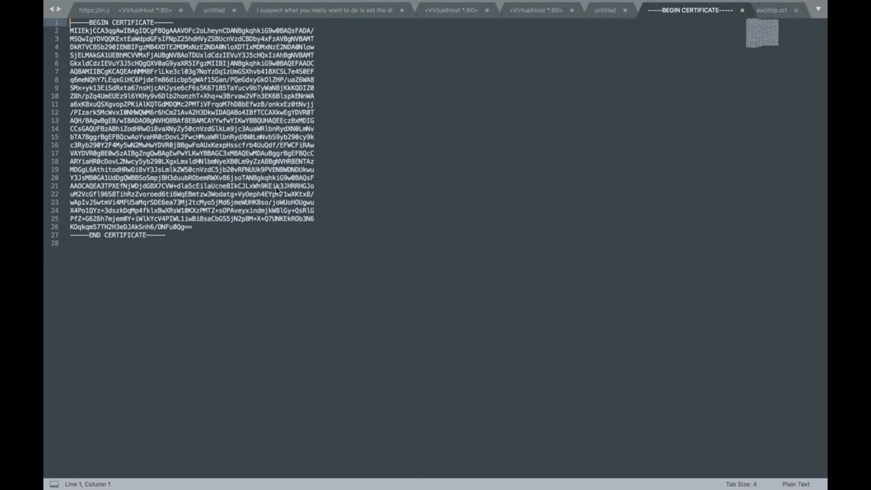
key("super+s")
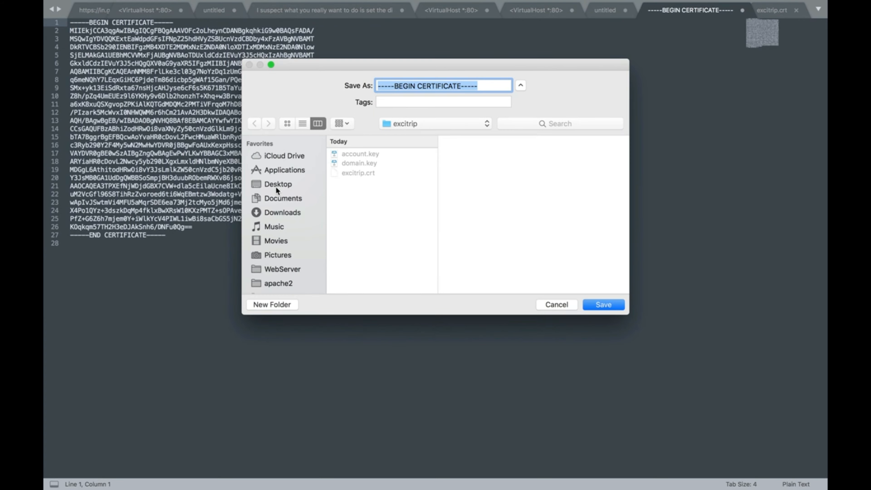
key("super+v")
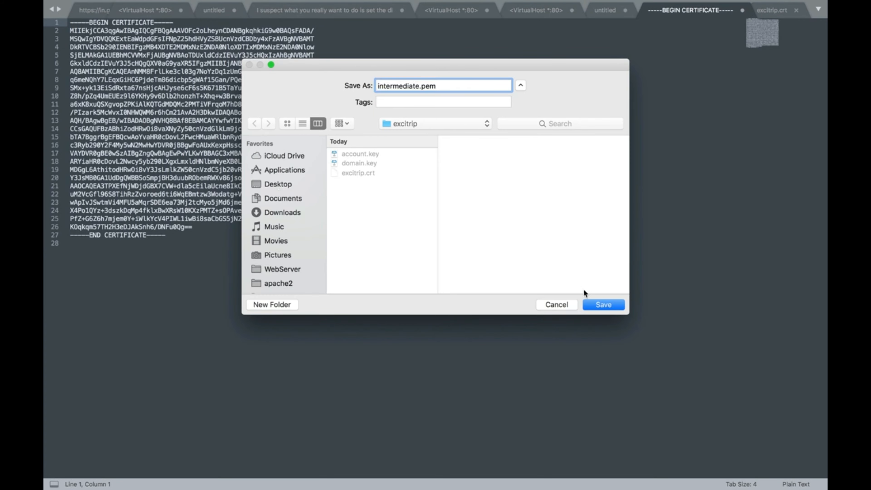
left_click(599, 305)
Clear the leftover selection and dictionary popup on the instructions page
key("super+Tab")
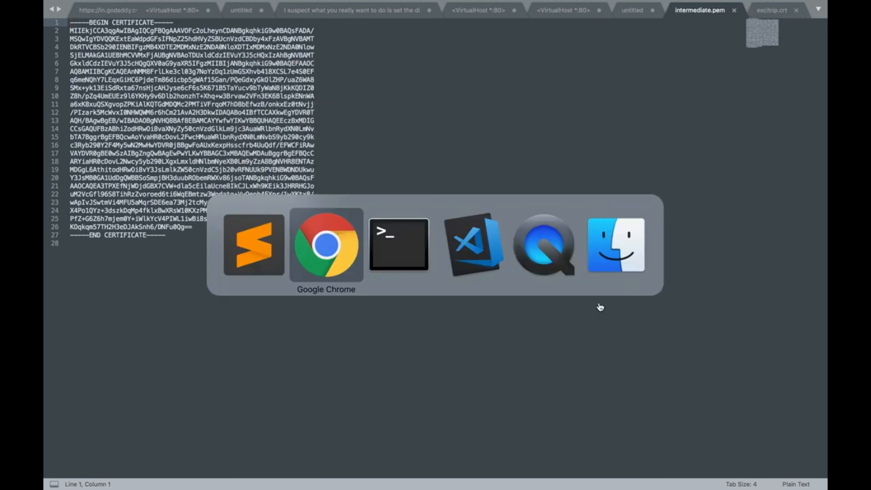
left_click(268, 218)
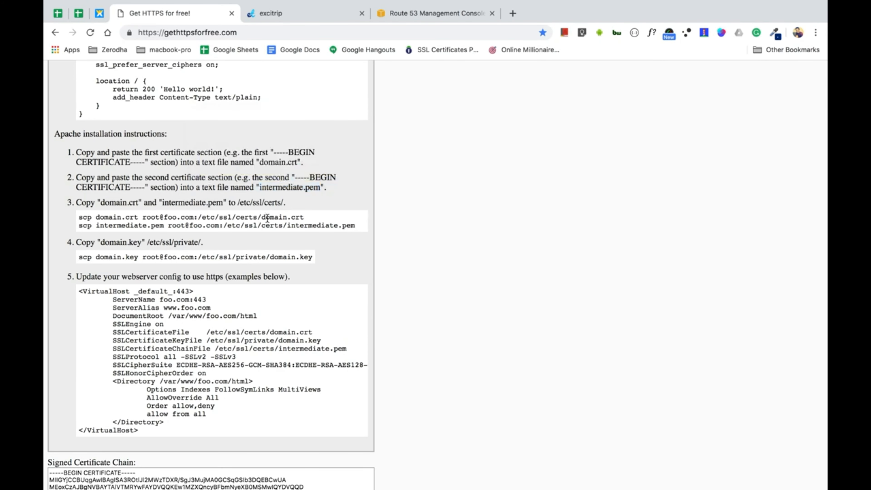
key("super+Tab")
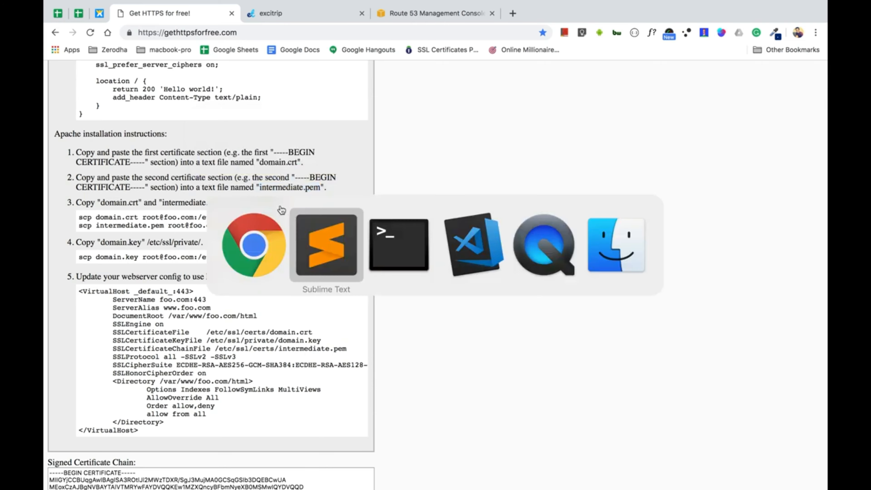
key("super+Tab")
Launch FileZilla from Spotlight and dismiss the new-version notice
key("super+space")
type("fil")
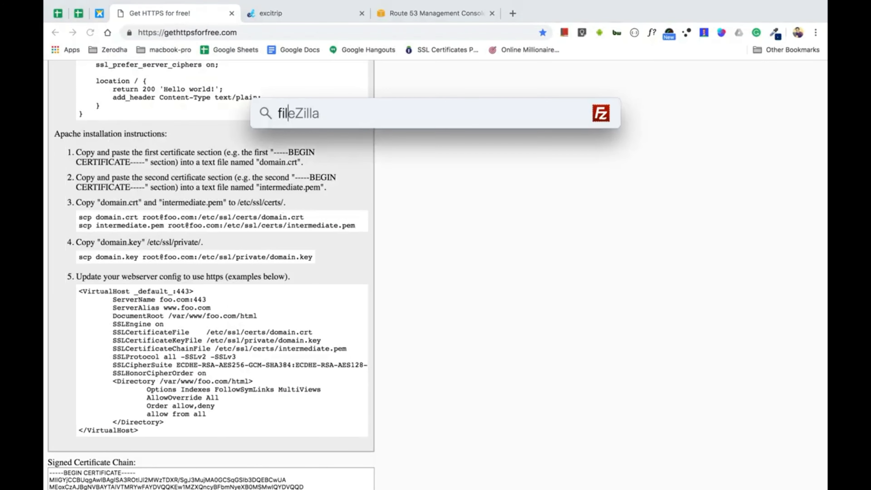
key("Return")
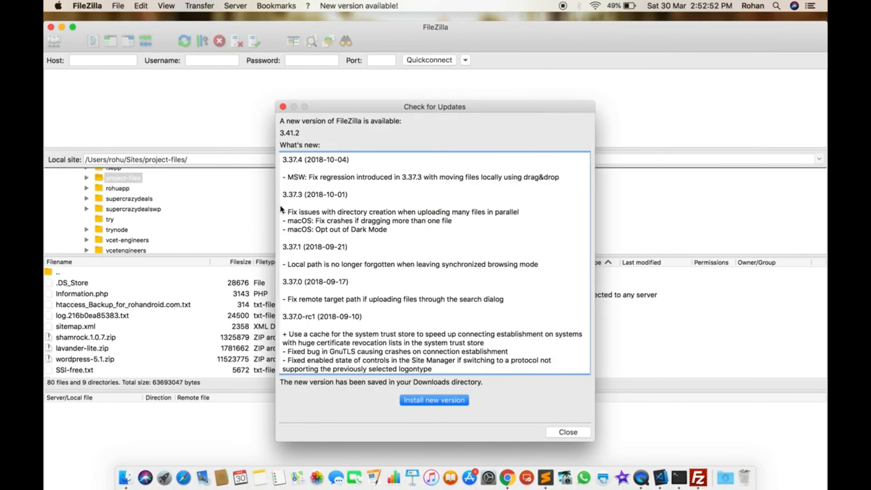
left_click(567, 432)
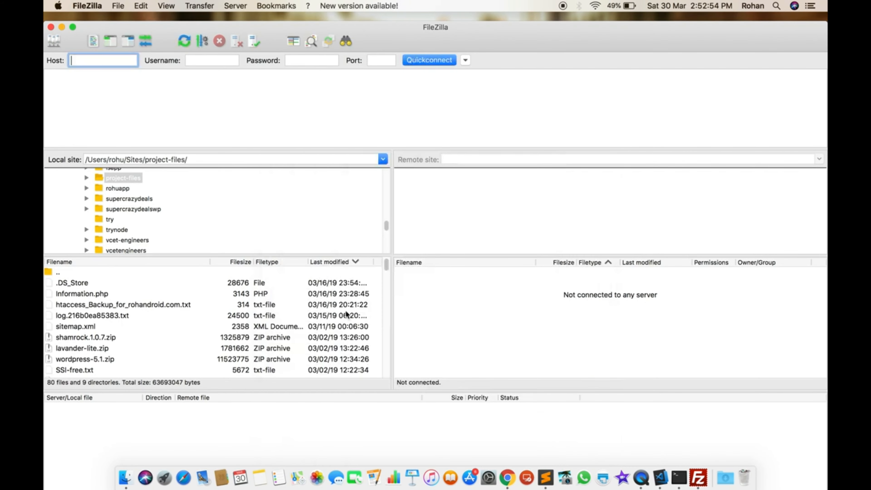
Connect to the saved valkam.in site from Site Manager and go to the root directory
left_click(56, 41)
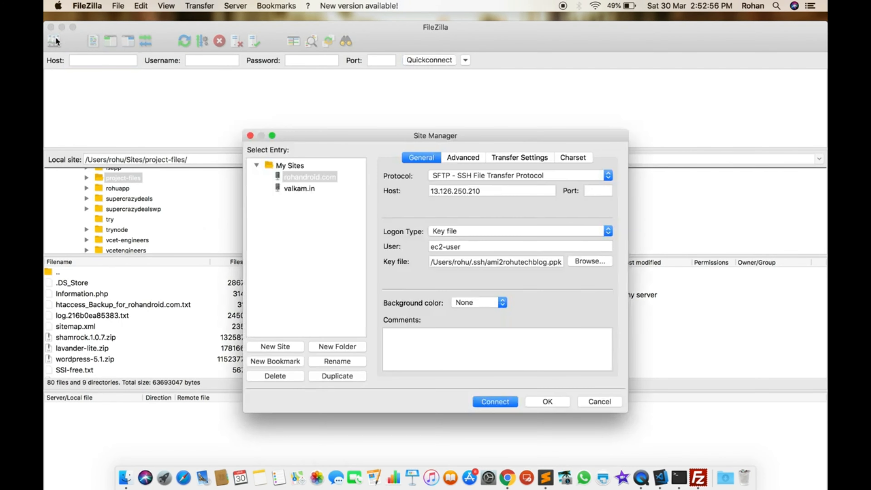
left_click(295, 188)
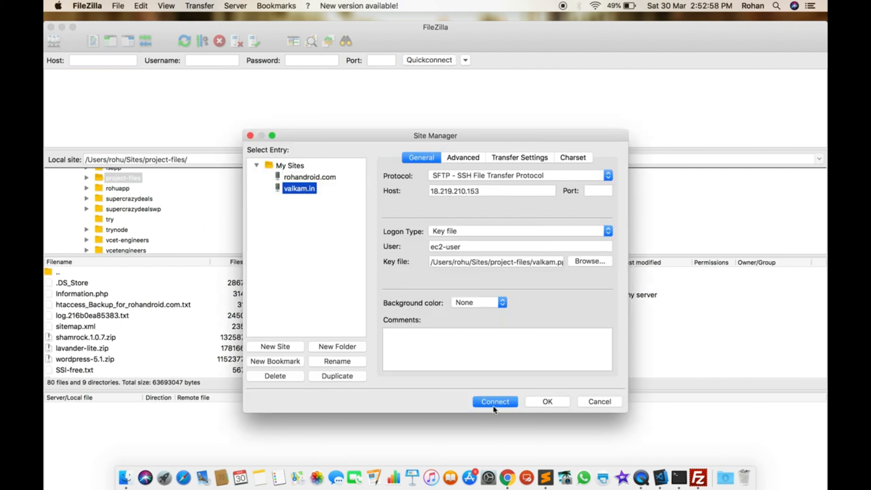
left_click(498, 401)
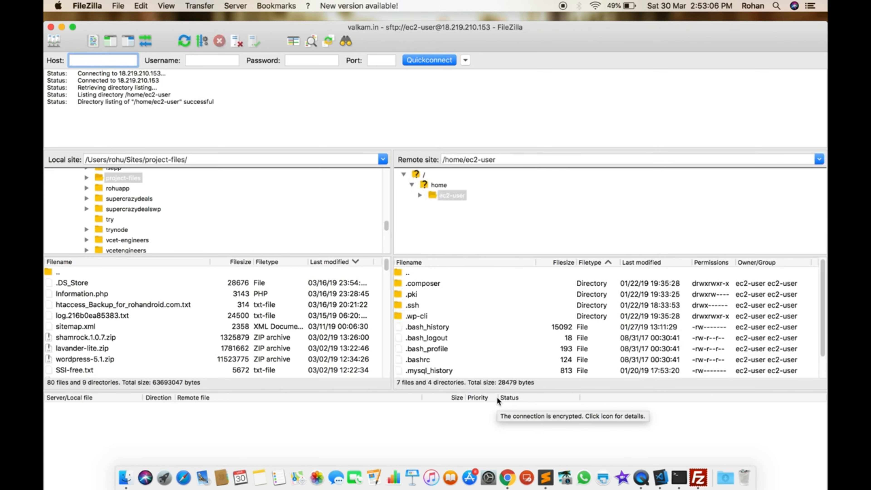
left_click(417, 175)
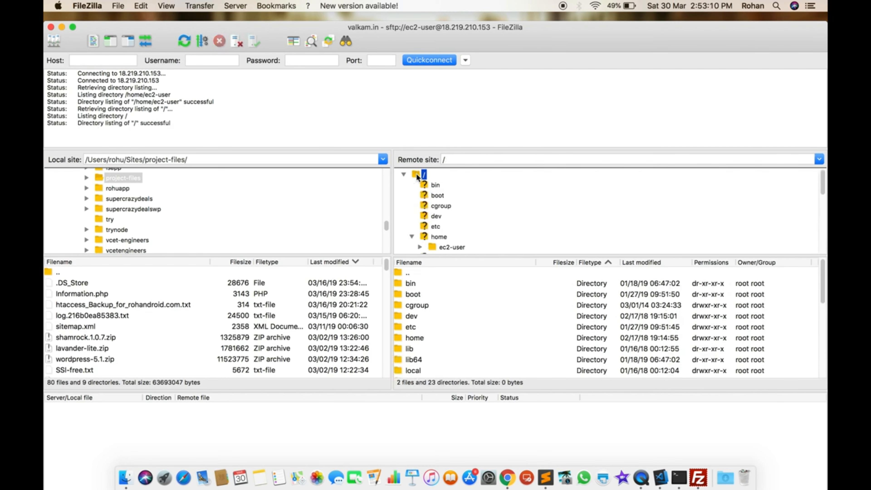
Browse the remote pane to /etc/httpd/conf.d and select excitrip.conf
left_click(415, 348)
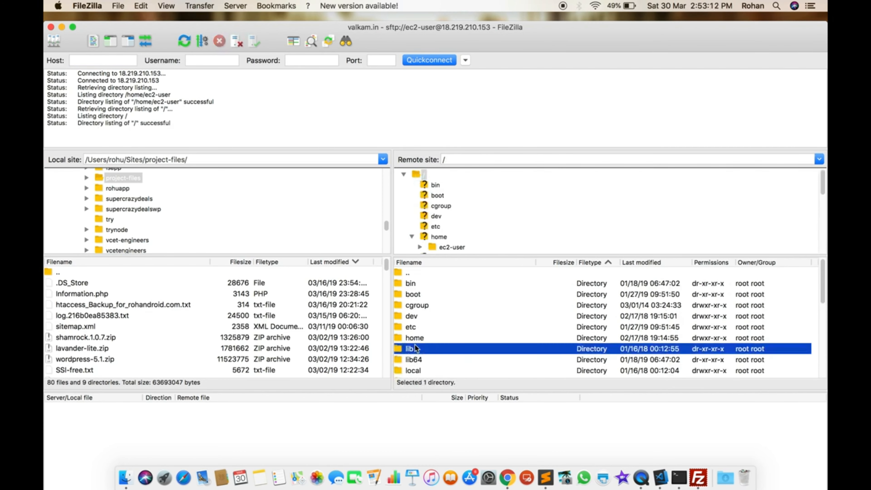
key("Up")
key("Up")
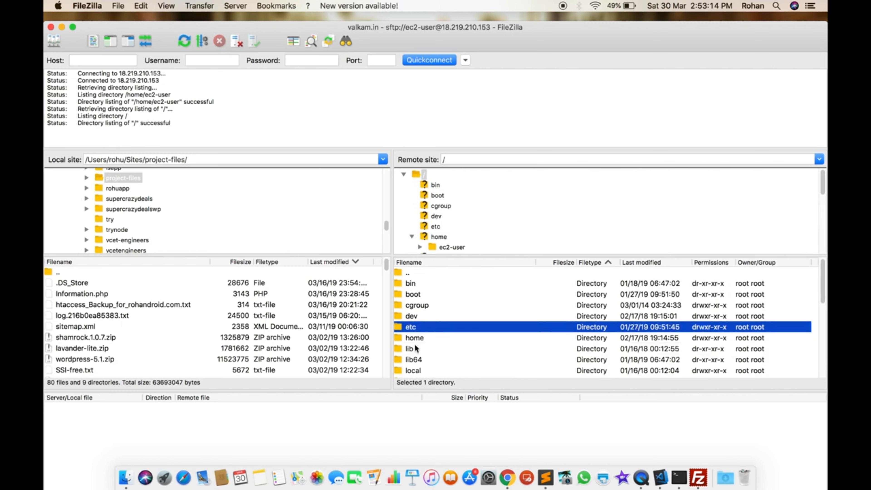
key("Return")
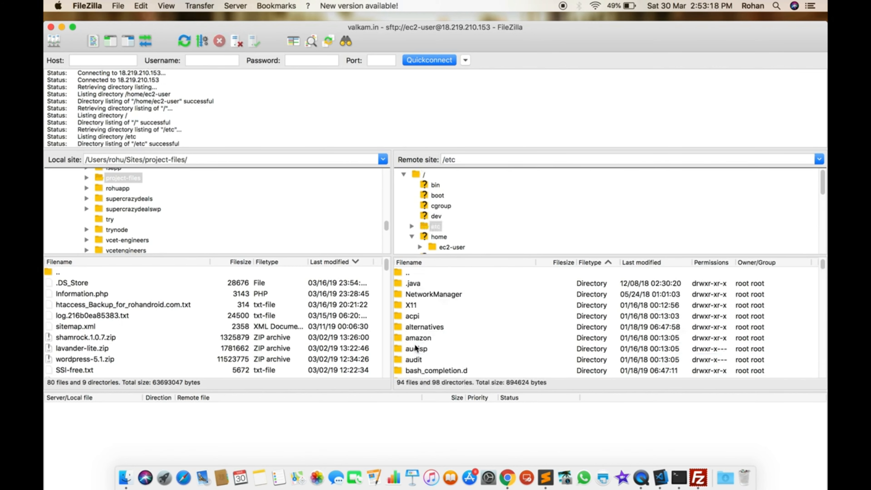
key("h")
key("Return")
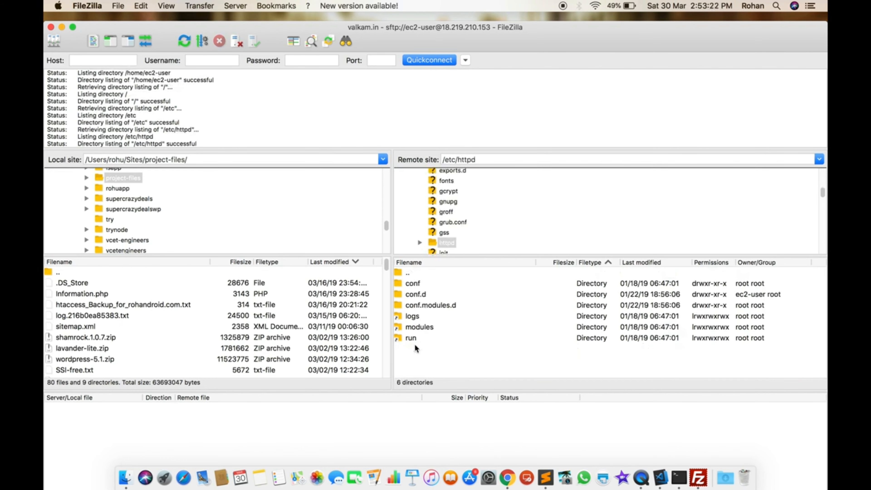
double_click(423, 284)
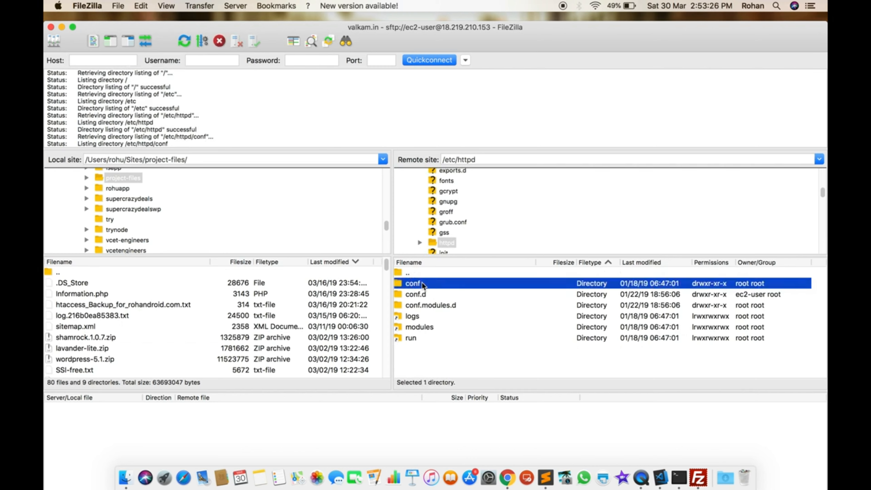
double_click(405, 273)
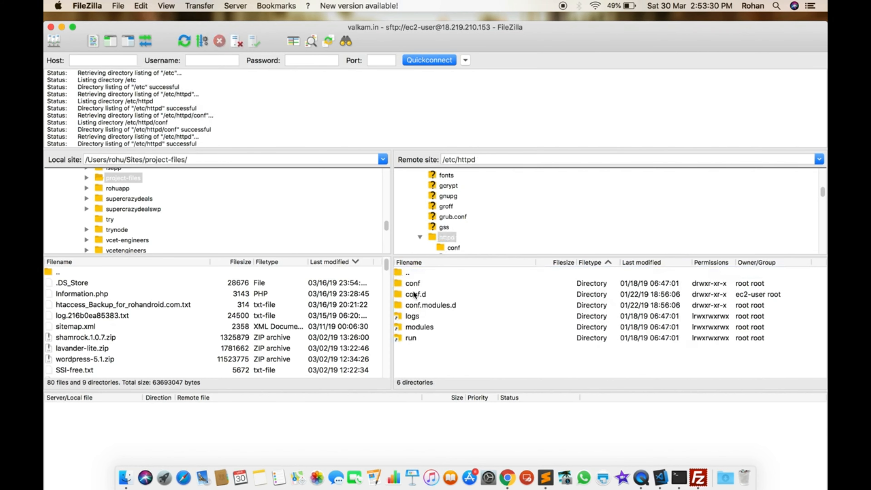
double_click(413, 294)
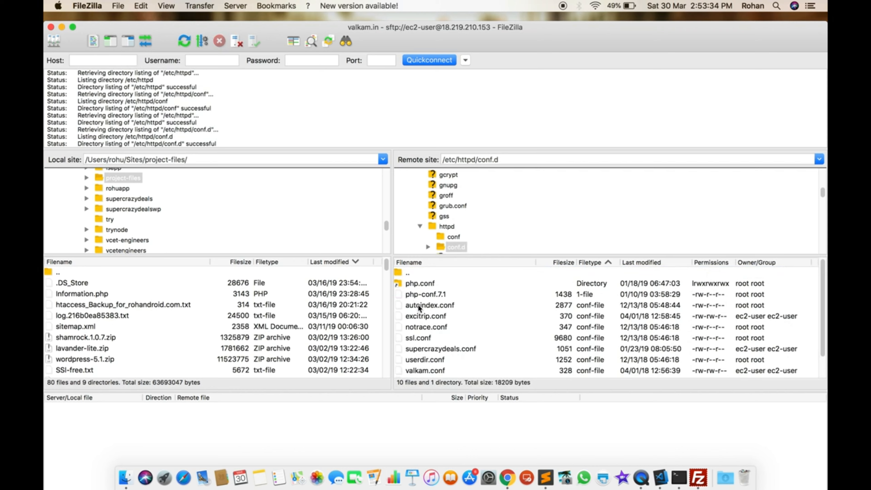
left_click(421, 321)
Open excitrip.conf with View/Edit in Sublime Text and maximise the editor window
right_click(432, 315)
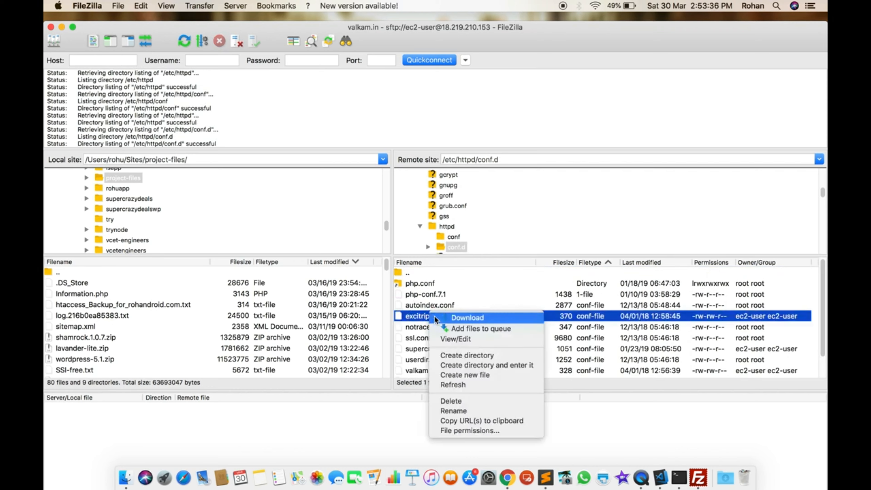
left_click(451, 340)
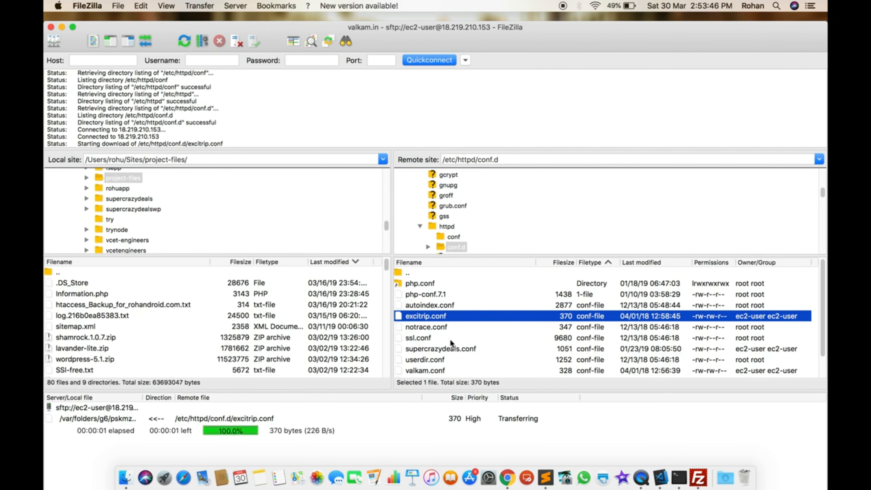
left_click(387, 182)
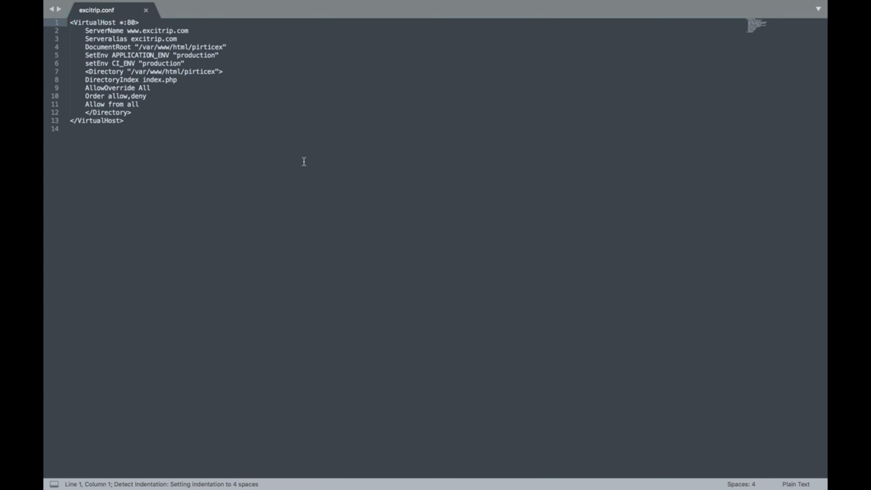
key("super+Tab")
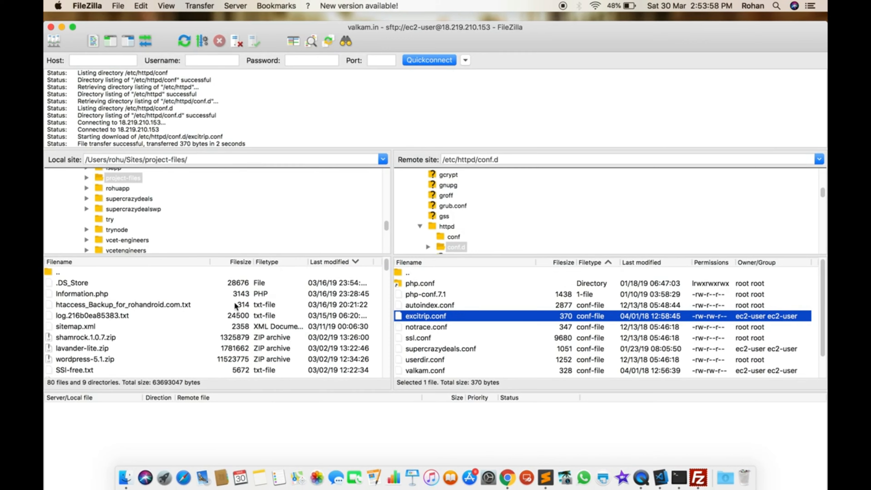
Browse the local site tree to the excitrip folder in the user's home directory
scroll(140, 210, "up", 5)
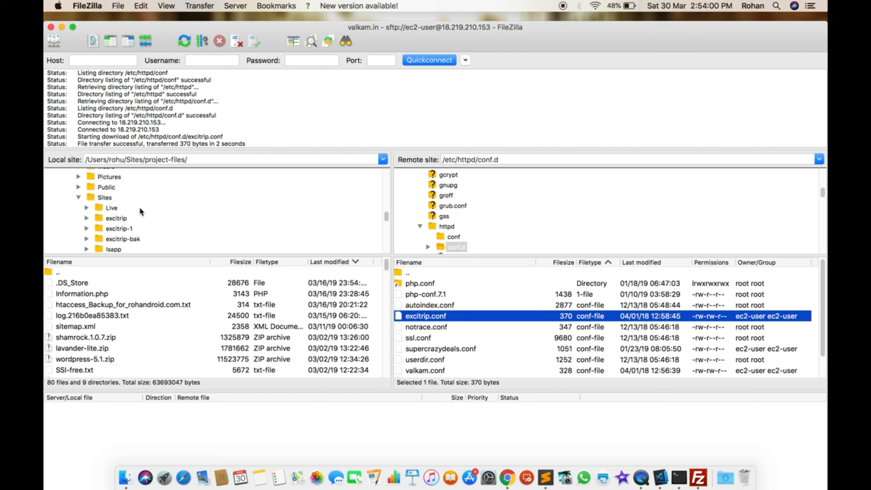
scroll(126, 212, "up", 4)
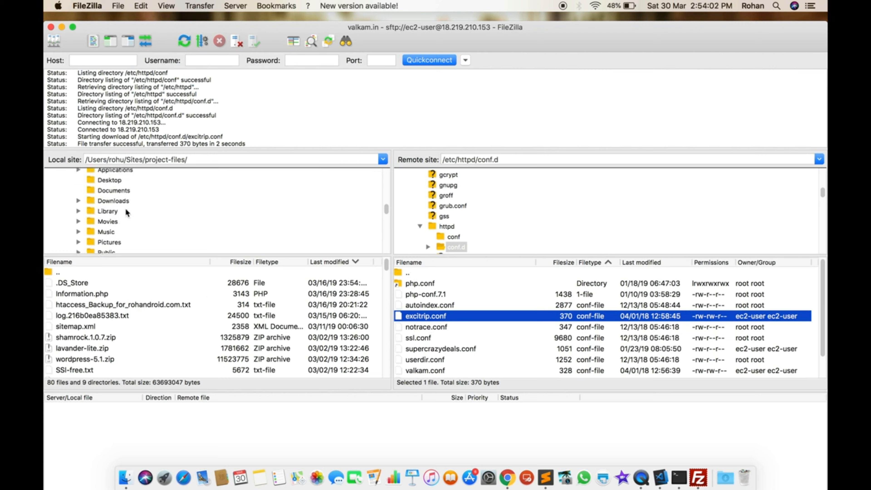
scroll(126, 210, "up", 6)
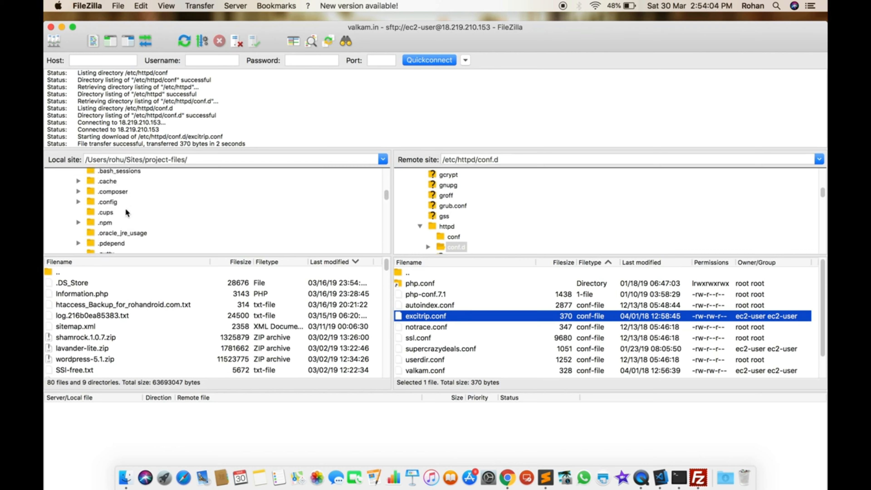
scroll(126, 211, "down", 4)
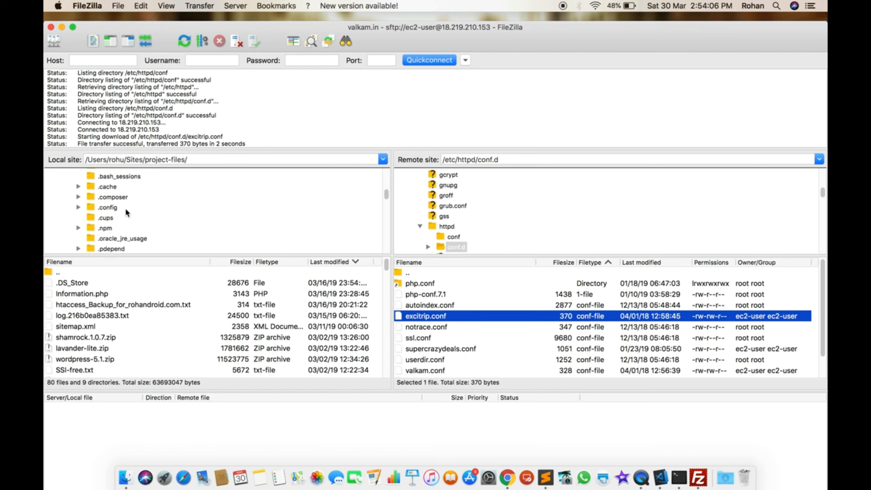
scroll(126, 212, "down", 1)
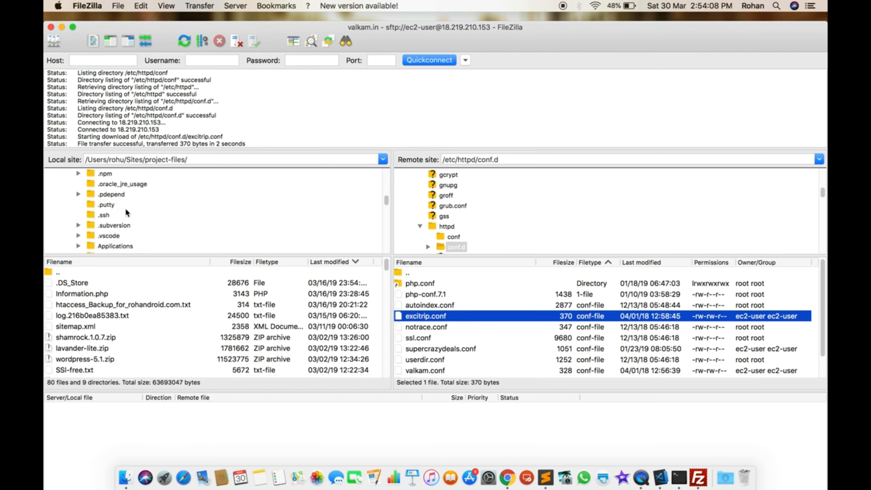
left_click(105, 215)
scroll(104, 215, "down", 3)
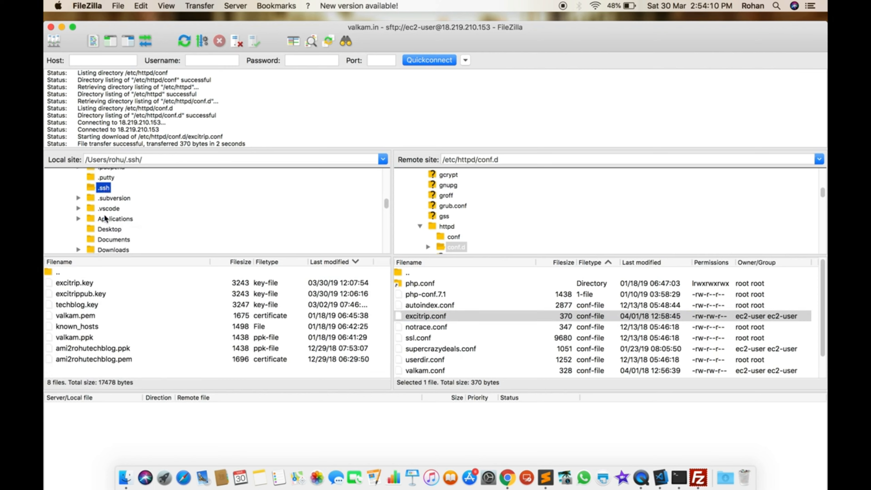
scroll(105, 215, "down", 3)
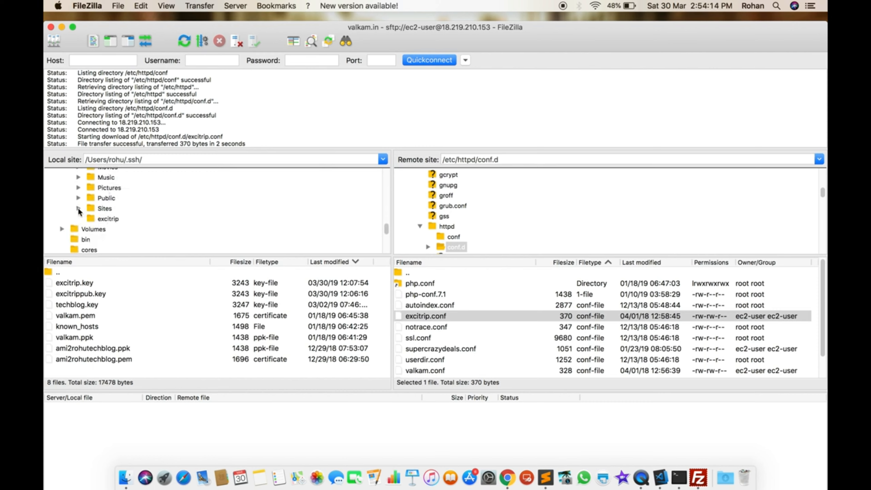
left_click(105, 219)
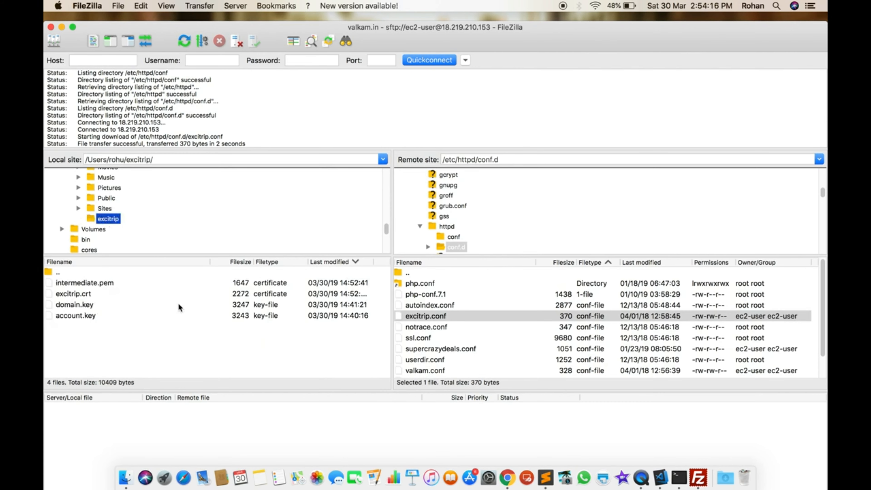
key("super+Tab")
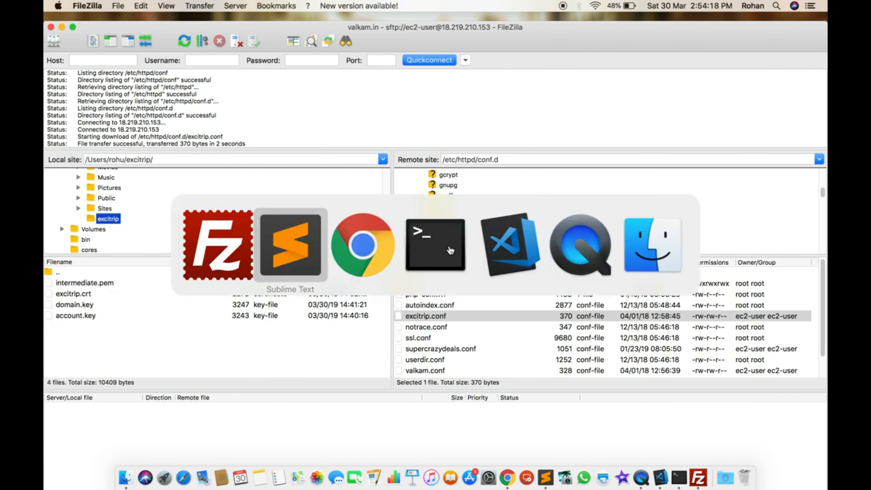
key("super+Tab")
key("super+Tab")
key("super+Tab")
key("super+Tab")
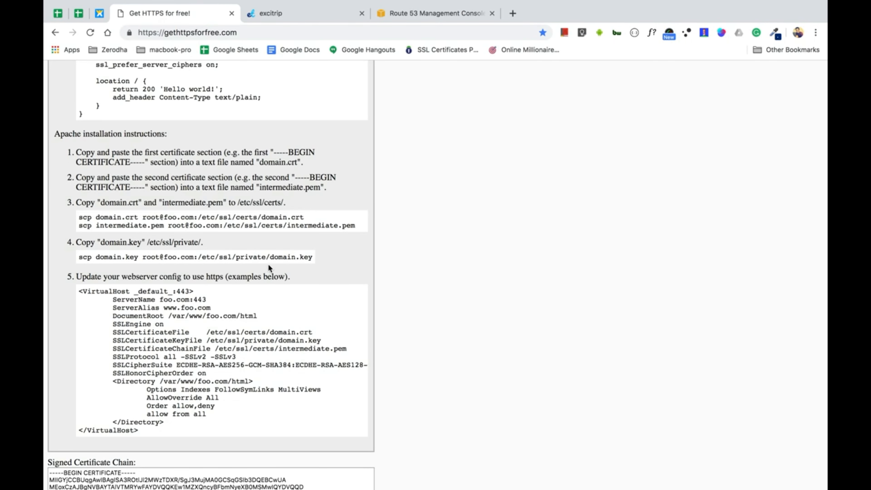
scroll(268, 268, "up", 5)
scroll(241, 299, "down", 2)
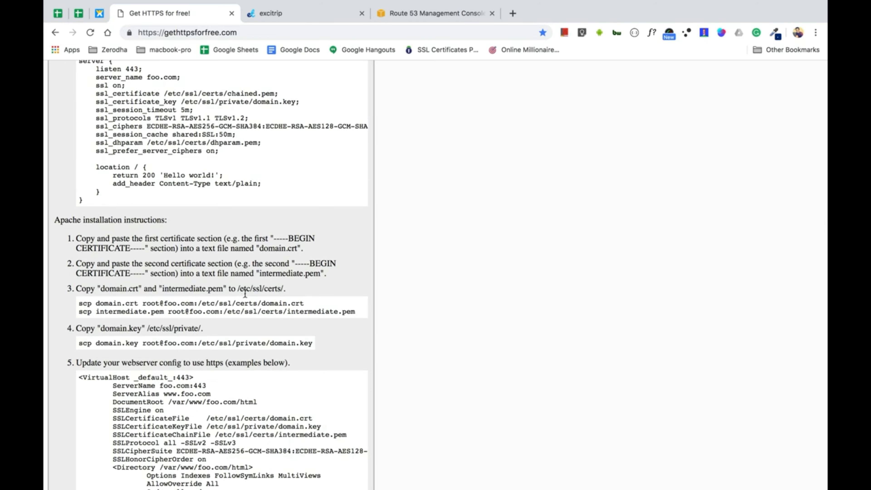
key("super+Tab")
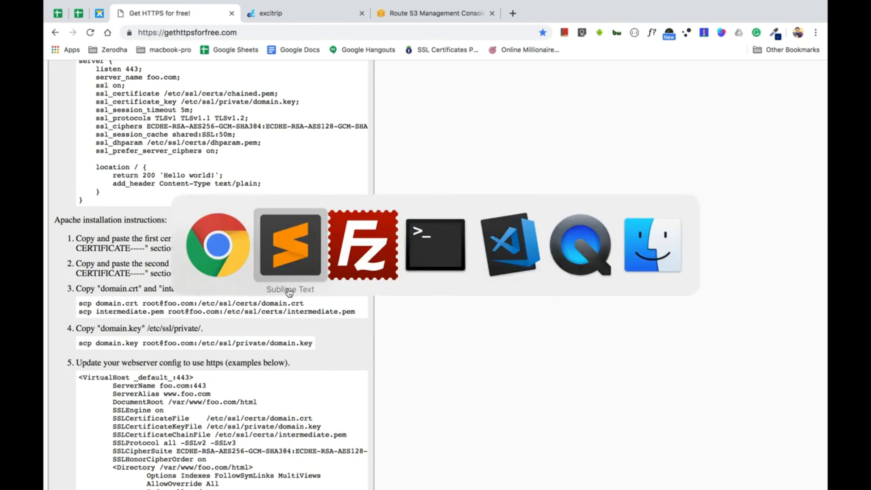
key("super+Tab")
key("super+Tab")
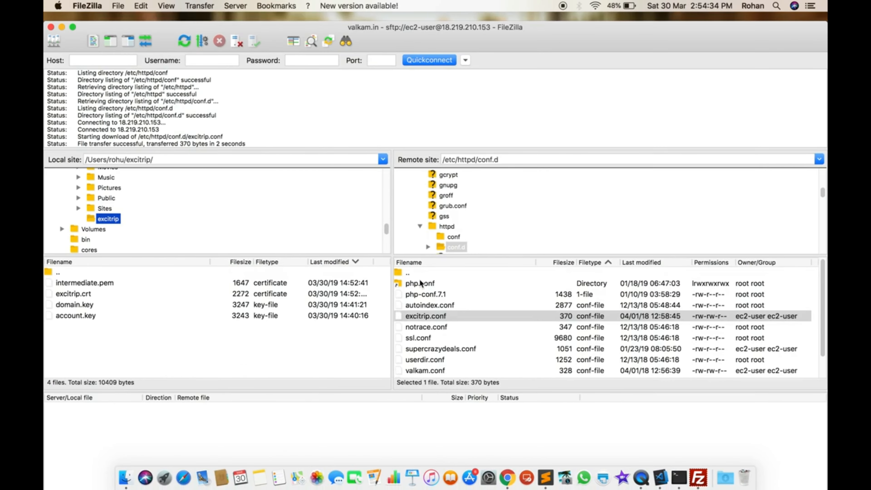
List the server's /etc folder and search its listing for the ssh and ssl folders
scroll(441, 197, "up", 3)
scroll(454, 171, "up", 5)
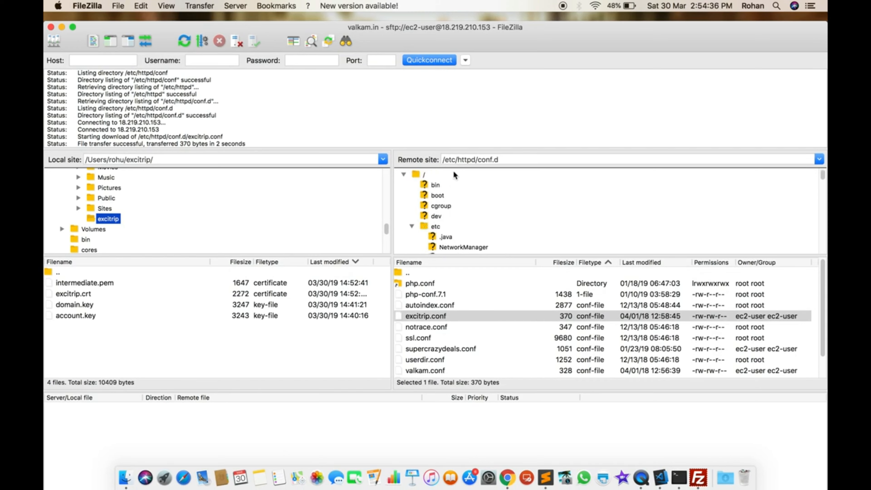
left_click(435, 226)
left_click(410, 316)
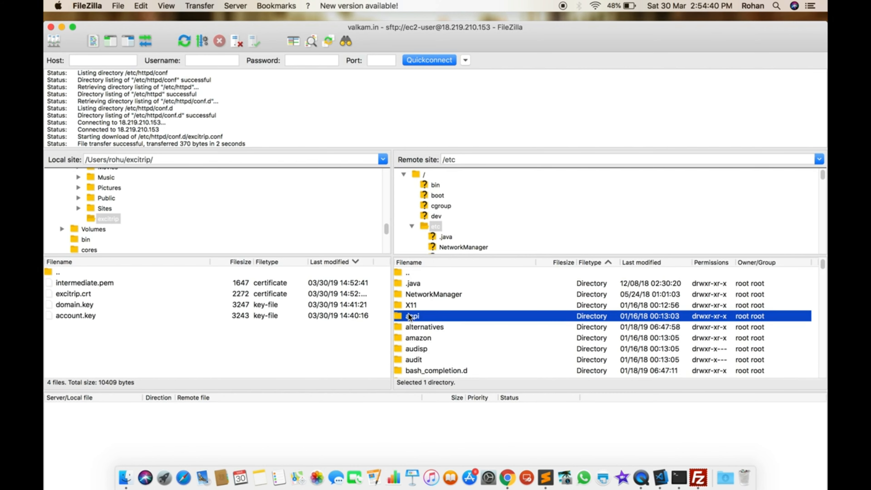
type("ssh")
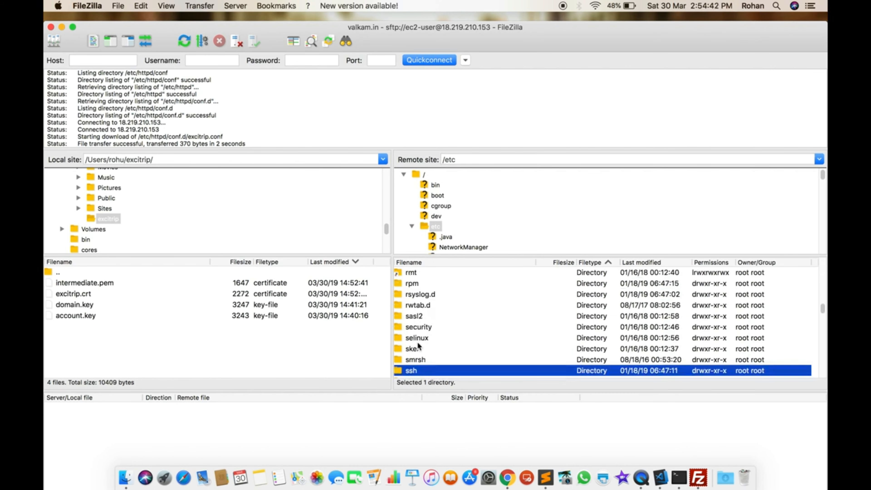
left_click(415, 328)
type("ssh")
left_click(417, 294)
type("ss")
Glance at excitrip.conf and the browser's HTTPS instructions, then pick an action for the /etc listing
key("super+Tab")
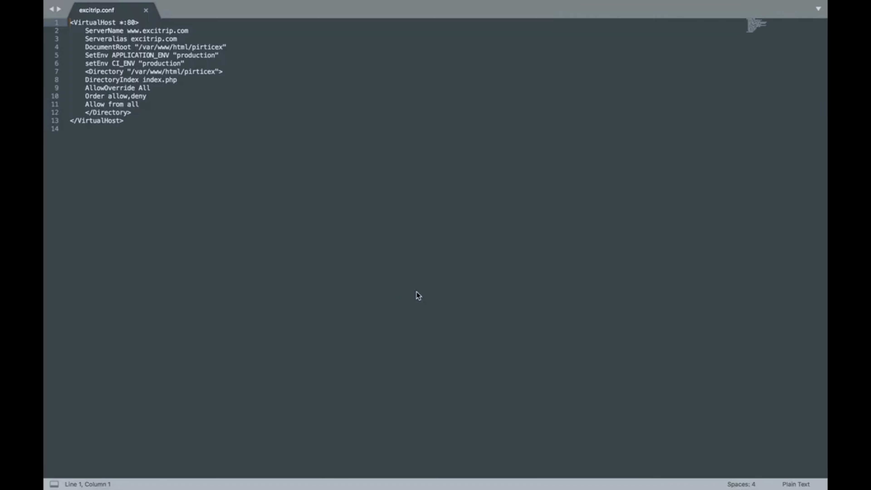
key("super+Tab")
key("super+Tab")
key("Tab")
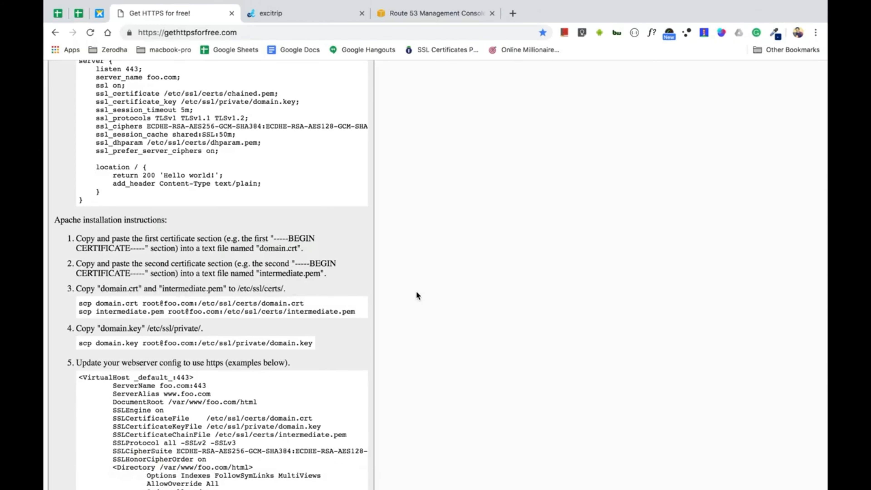
key("super+Tab")
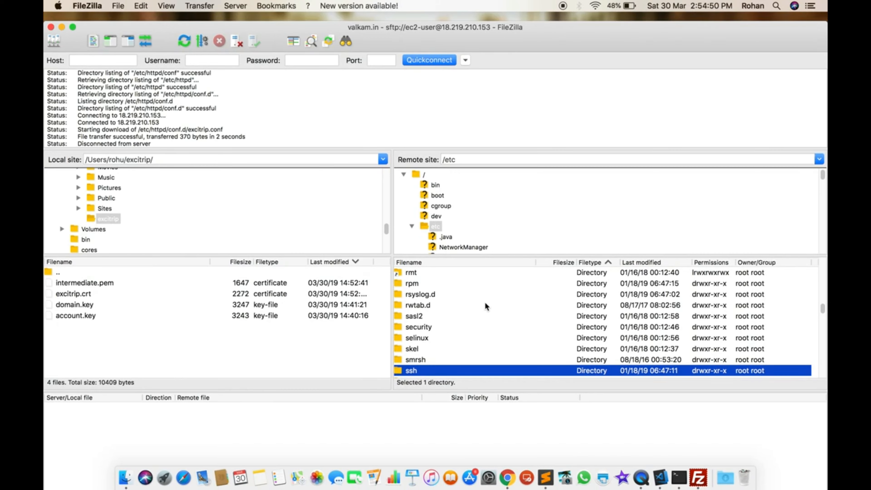
left_click(486, 304)
left_click(488, 285)
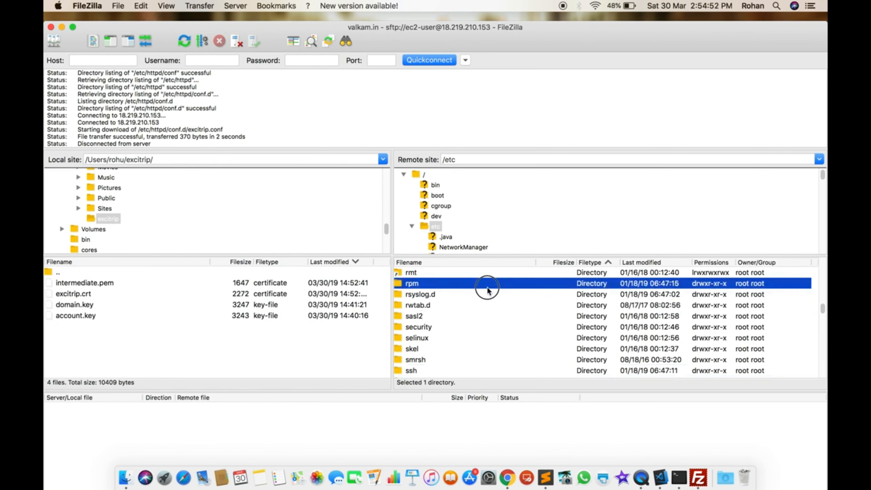
right_click(491, 323)
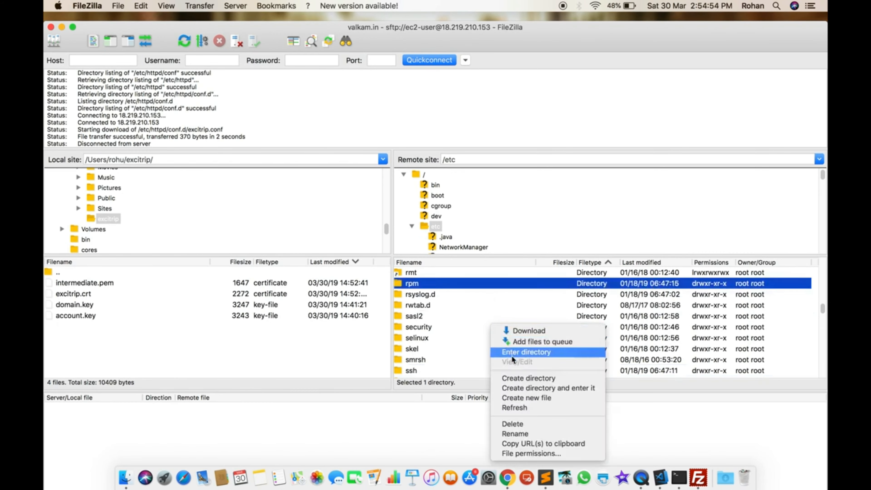
left_click(524, 379)
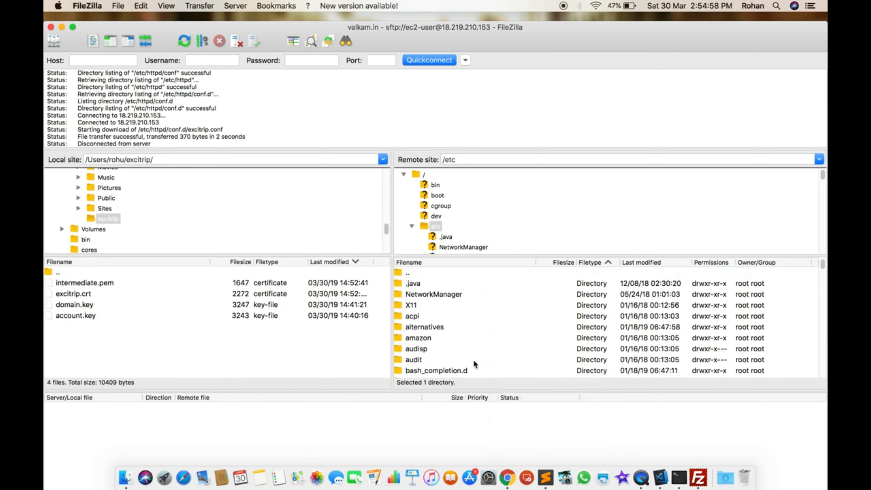
Attempt to create an ssl directory inside the server's /etc, which fails
scroll(495, 344, "down", 15)
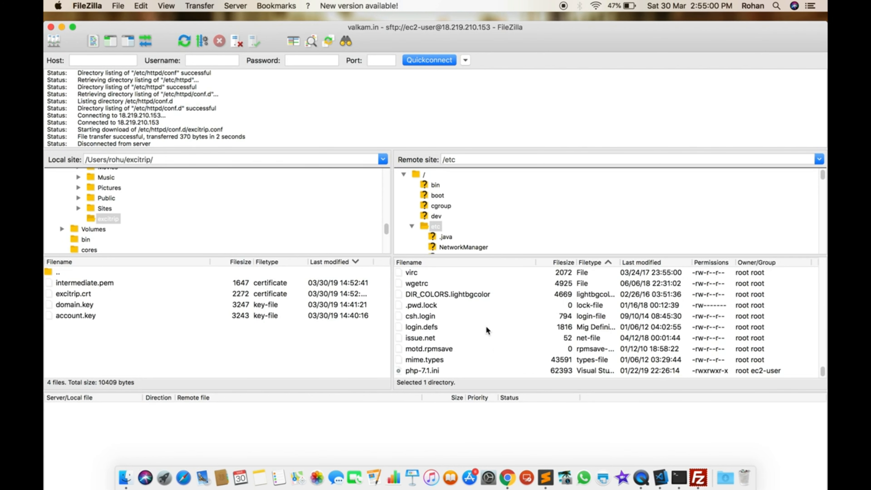
right_click(436, 226)
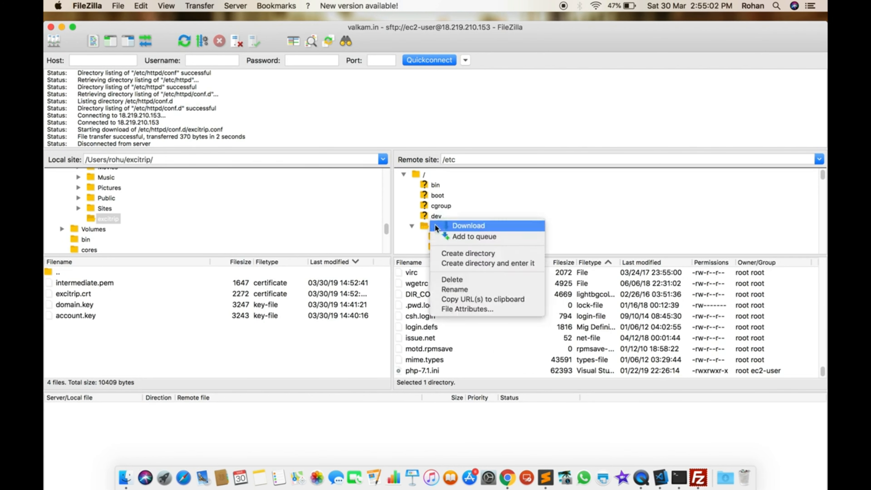
left_click(458, 252)
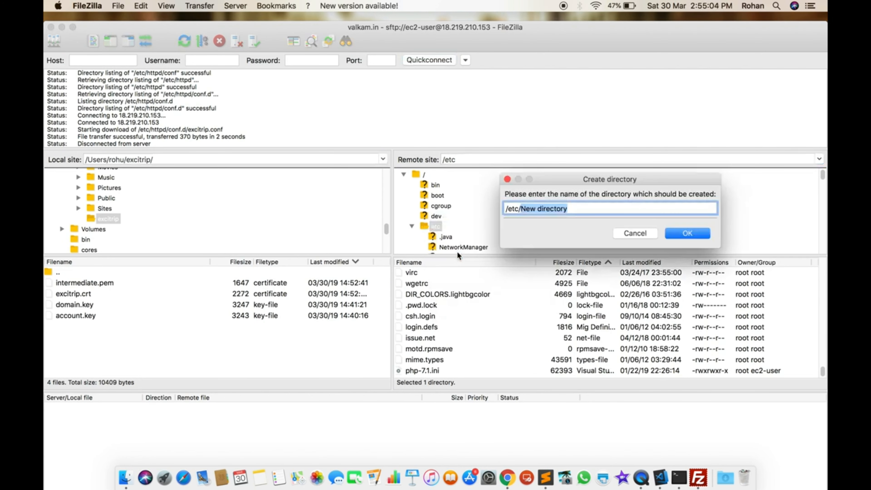
type("ssl")
key("Return")
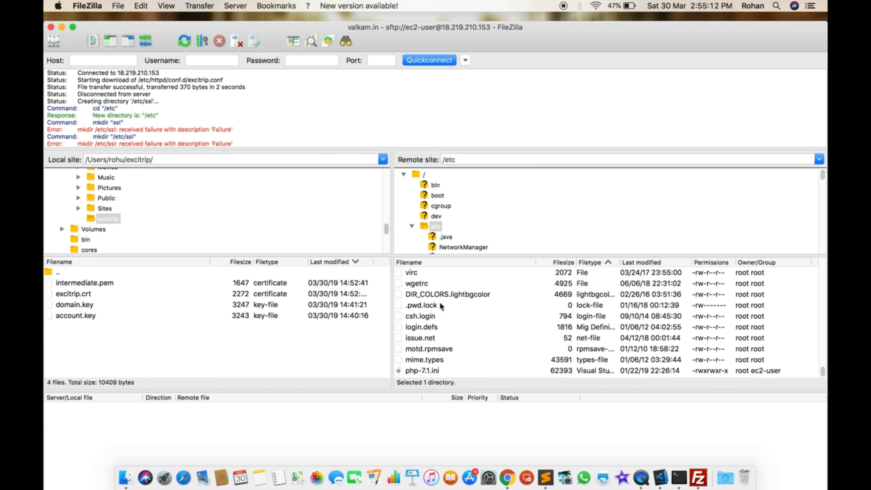
right_click(503, 301)
Reload the server's /etc listing
left_click(471, 325)
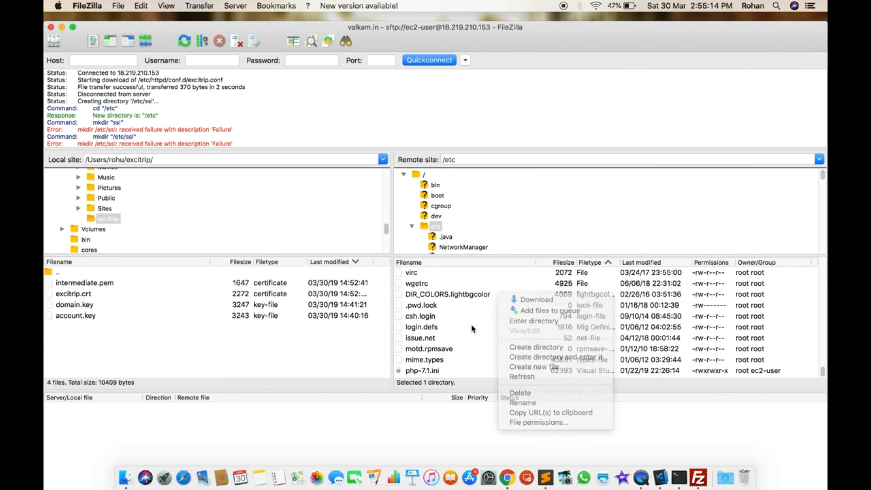
scroll(471, 325, "up", 20)
left_click(507, 294)
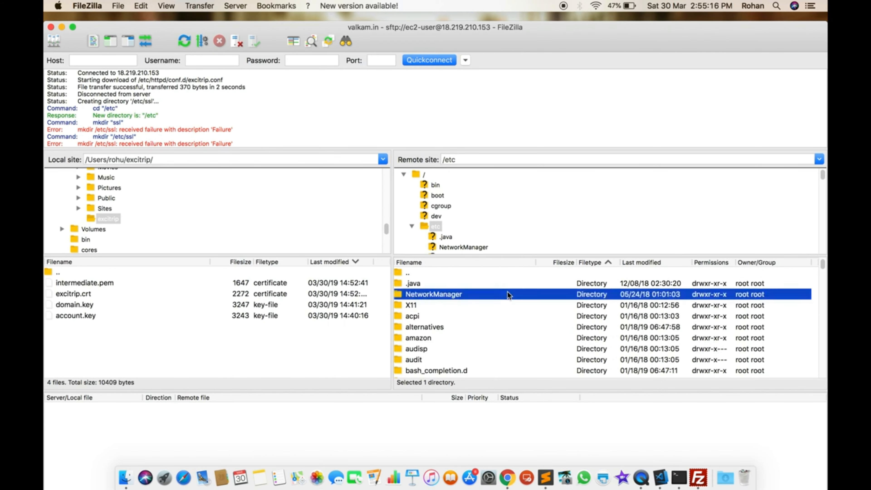
left_click(494, 327)
right_click(489, 325)
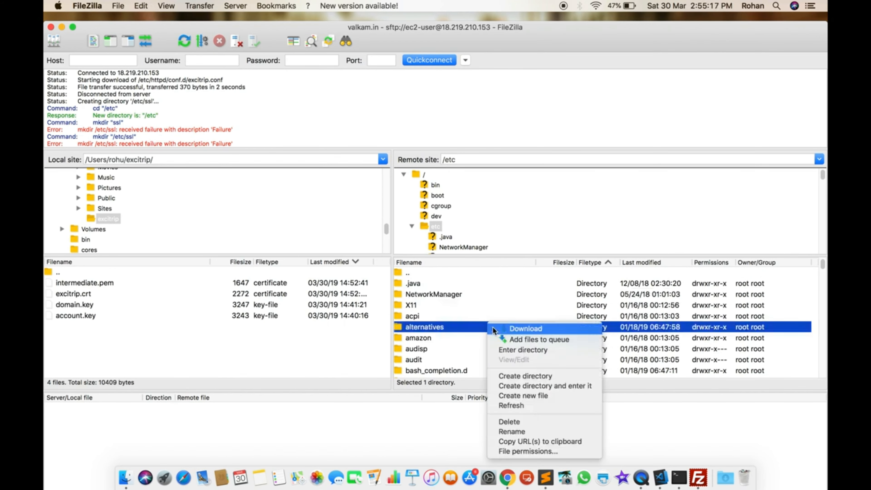
left_click(509, 406)
Open /etc/ssl and then its certs folder, checking the browser's HTTPS instructions along the way
left_click(508, 308)
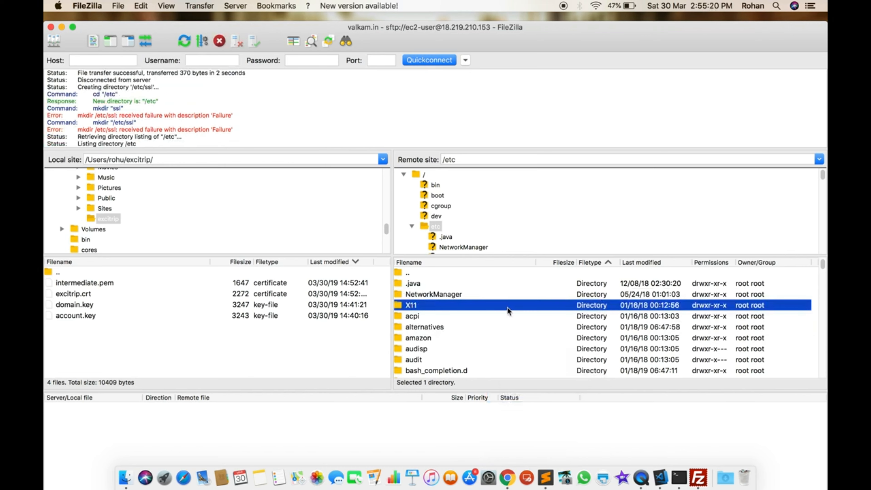
type("ssl")
key("Return")
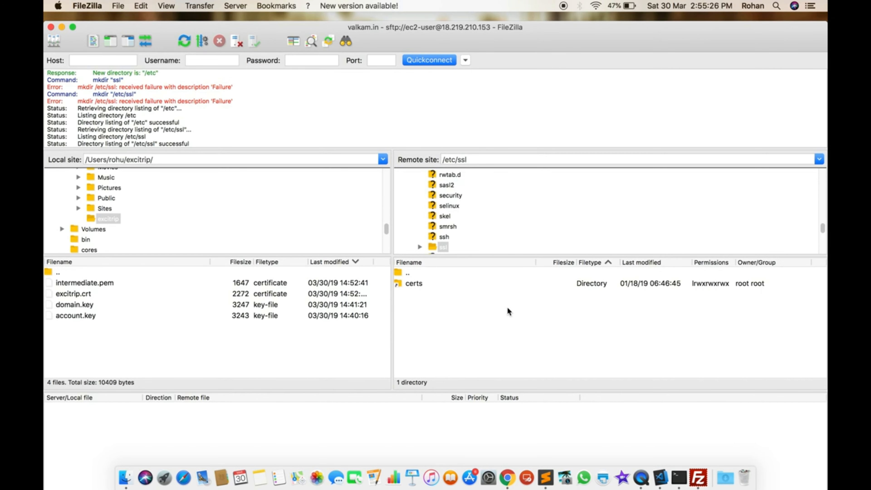
key("super+Tab")
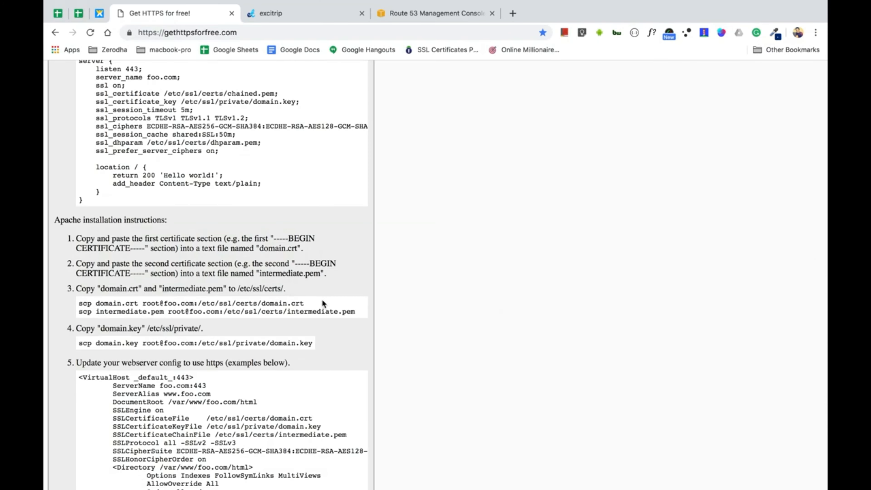
key("super+Tab")
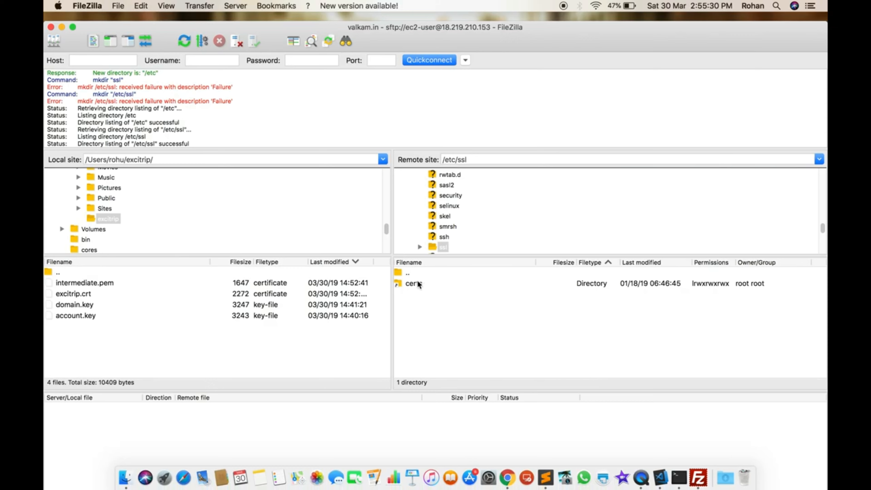
double_click(419, 283)
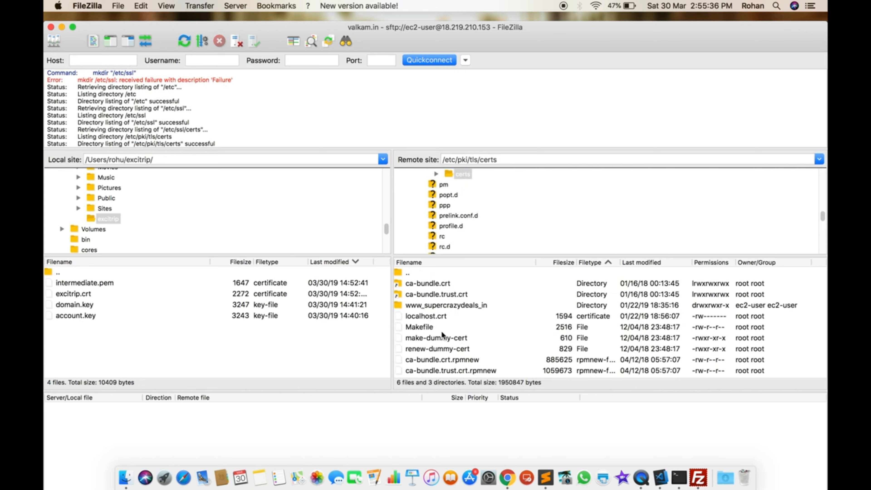
Select intermediate.pem and excitrip.crt in the local excitrip folder
left_click(81, 308)
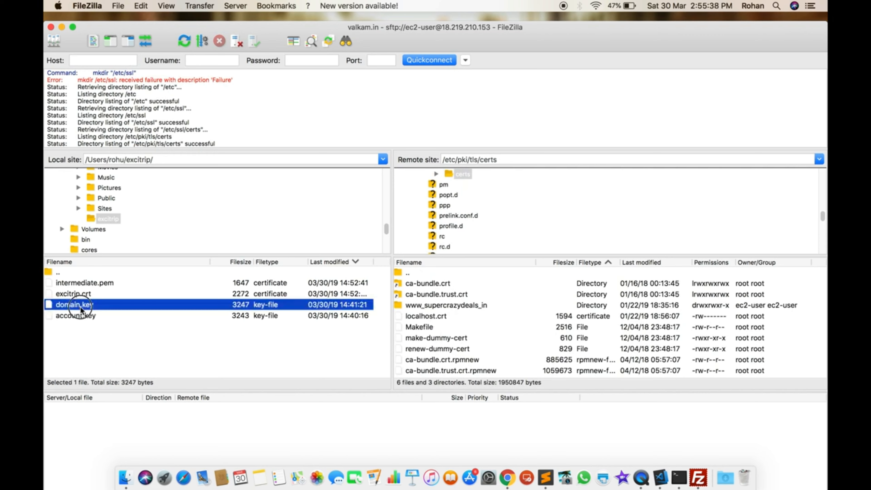
key("shift+Down")
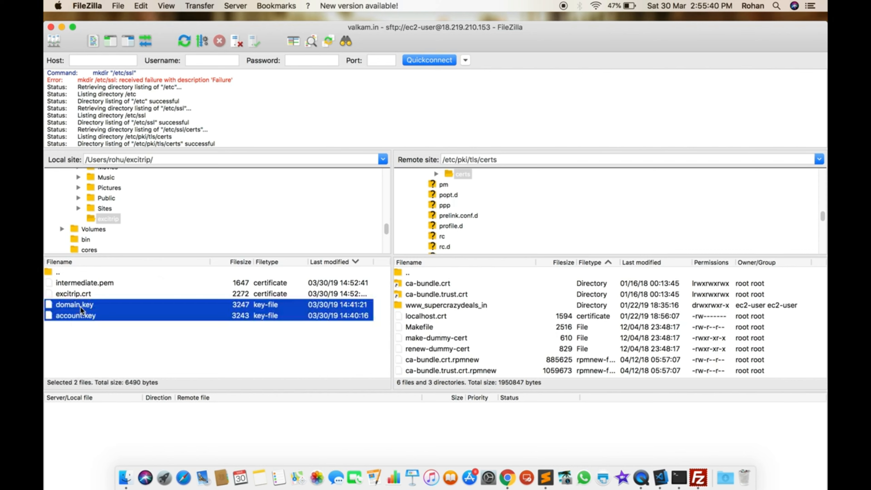
key("Up")
key("Up")
key("Up")
key("shift+Down")
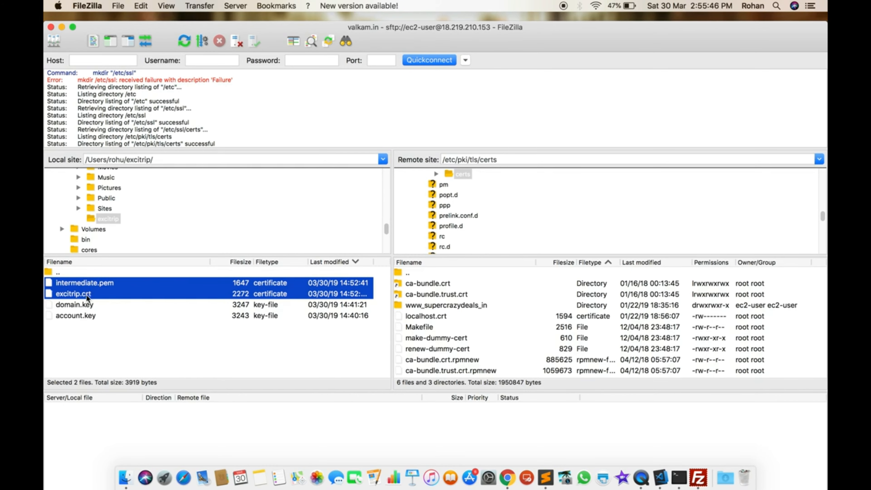
key("super+Tab")
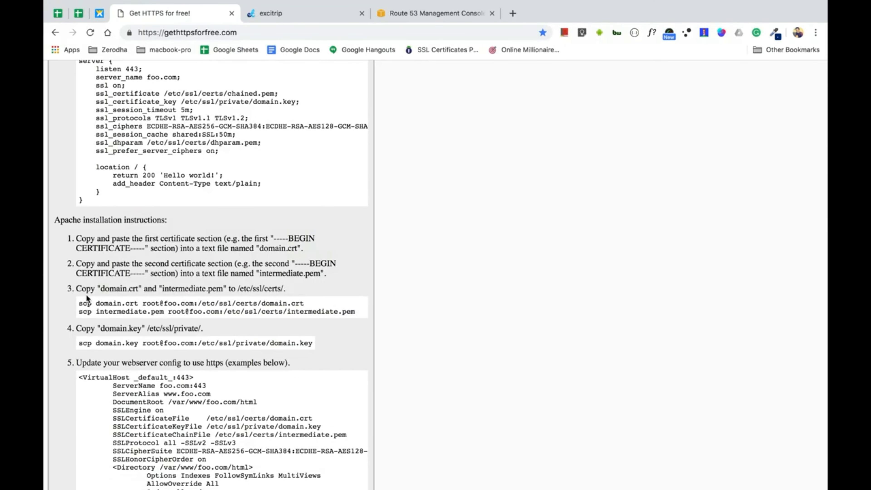
key("super+Tab")
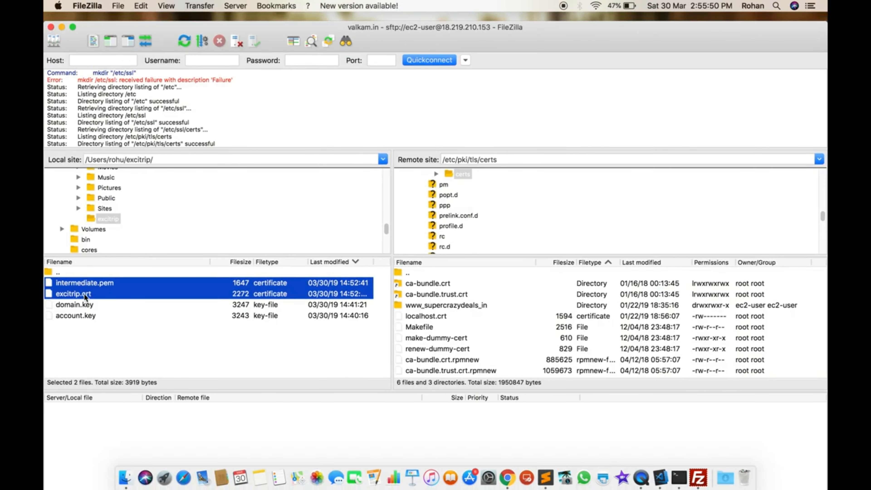
Upload both certificate files to the server's certs folder and refresh the remote listing
right_click(85, 297)
left_click(86, 296)
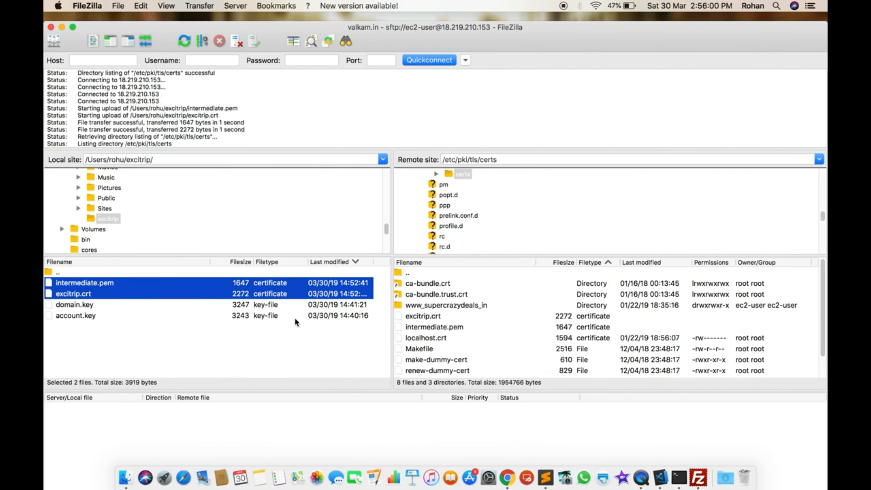
right_click(530, 318)
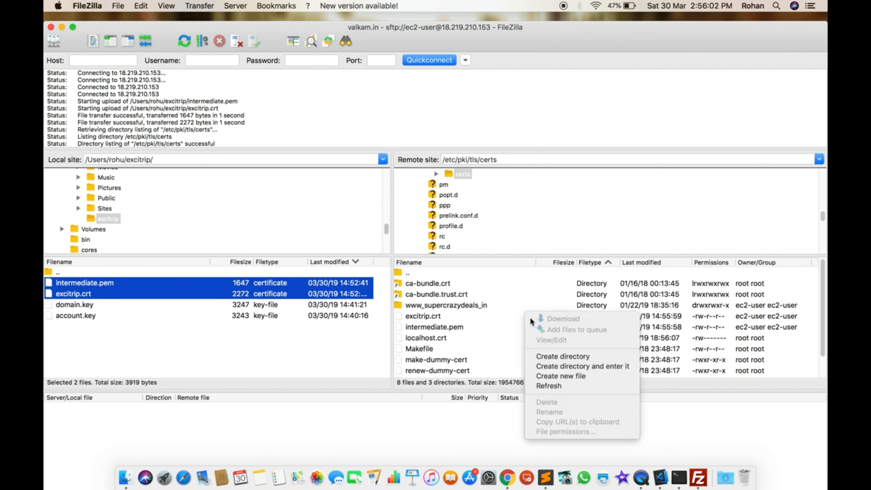
left_click(548, 386)
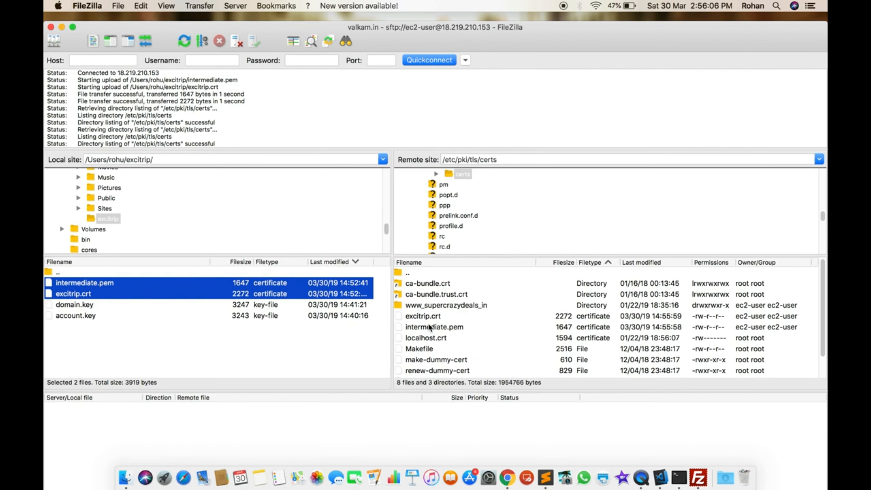
key("super+Tab")
key("super+Tab")
key("super+Tab")
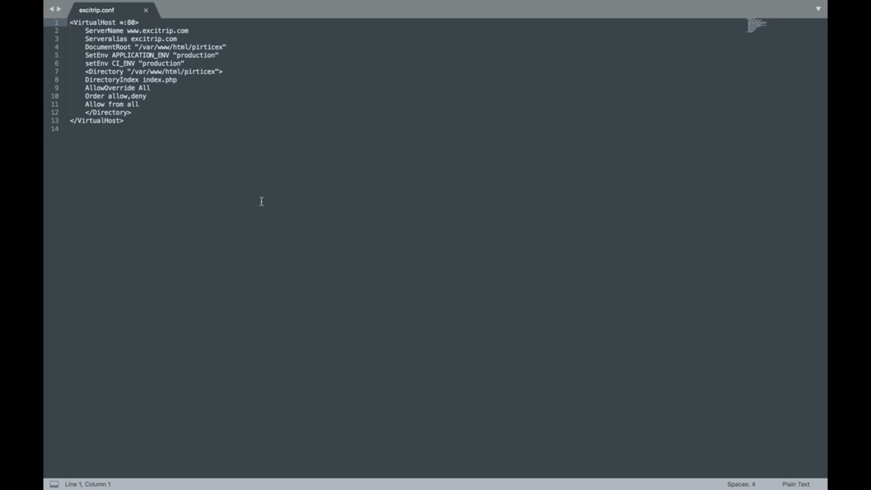
Add blank lines below the closing </VirtualHost> in excitrip.conf
left_click(161, 125)
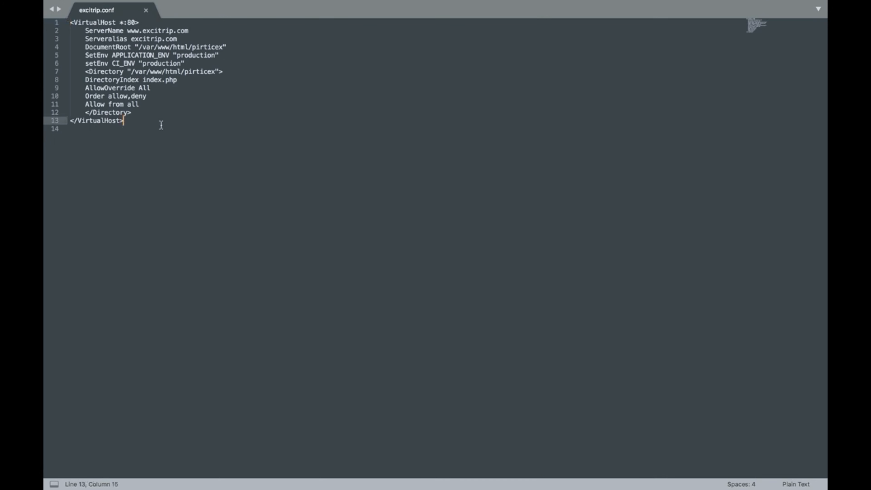
scroll(282, 162, "left", 5)
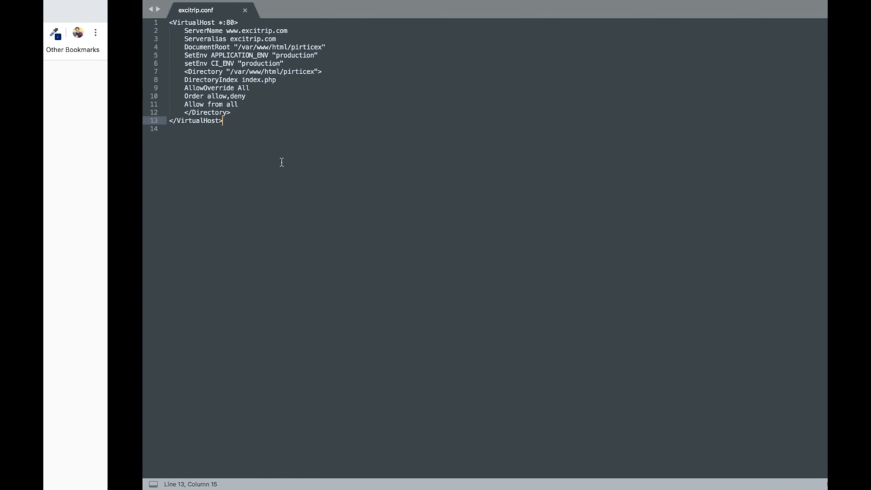
key("Return")
key("Return")
key("Return")
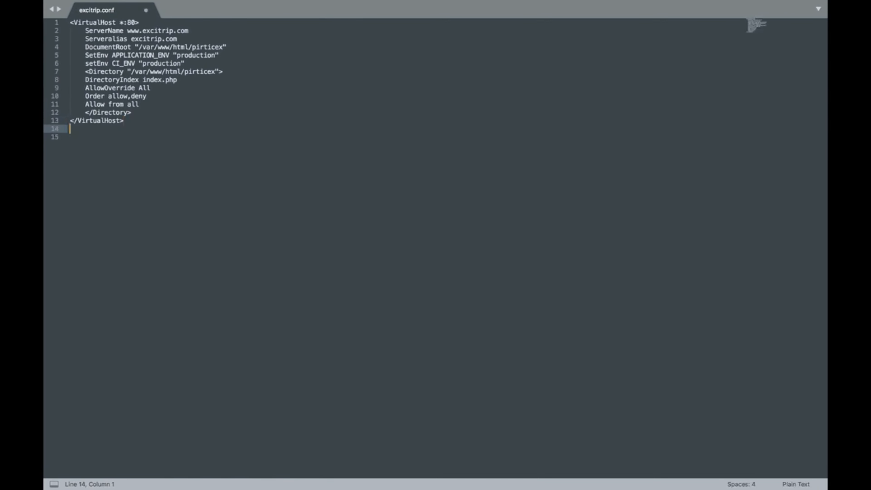
key("super+Tab")
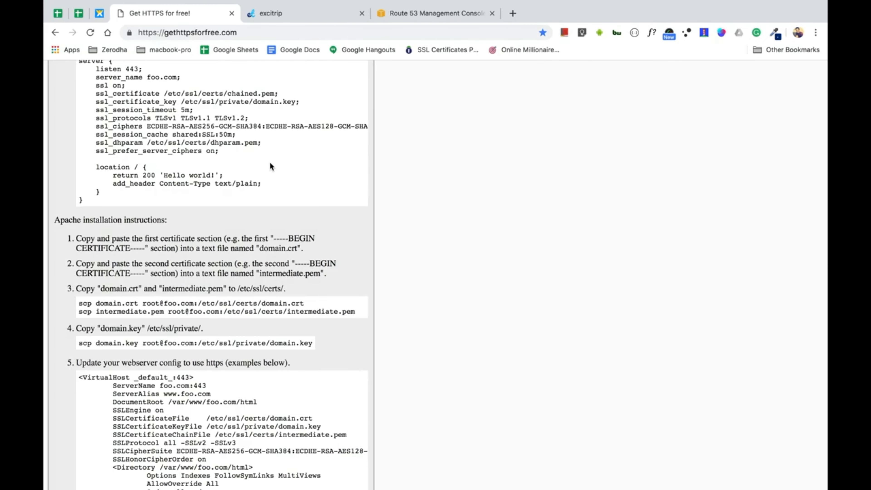
key("ctrl+Right")
key("ctrl+Right")
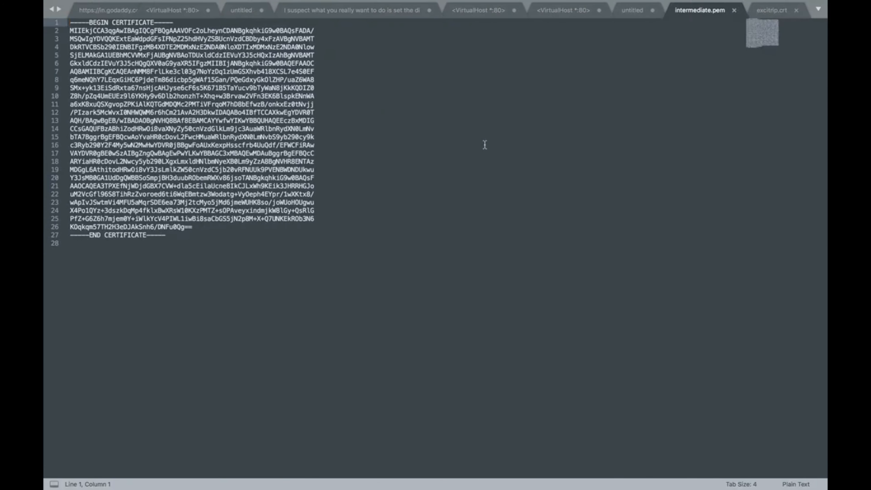
Find and open the rohandroid vhost config among the open Sublime Text files
left_click(636, 113)
key("ctrl+Tab")
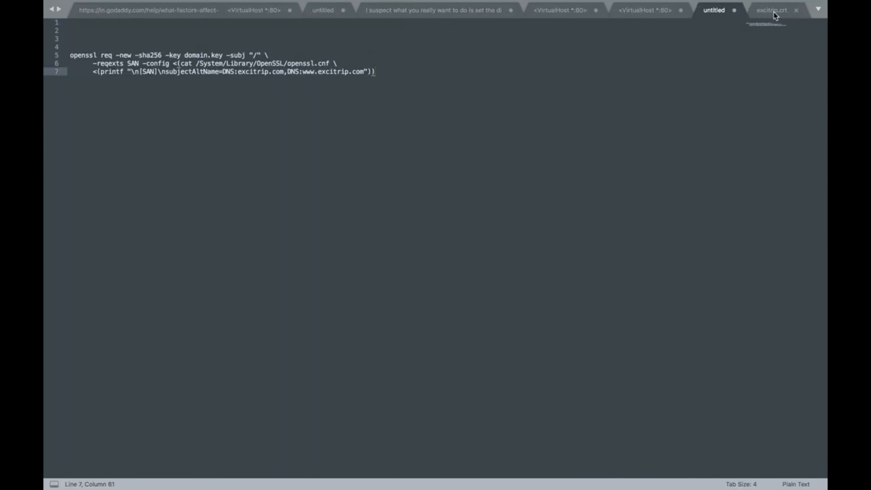
key("ctrl+Tab")
key("ctrl+Tab")
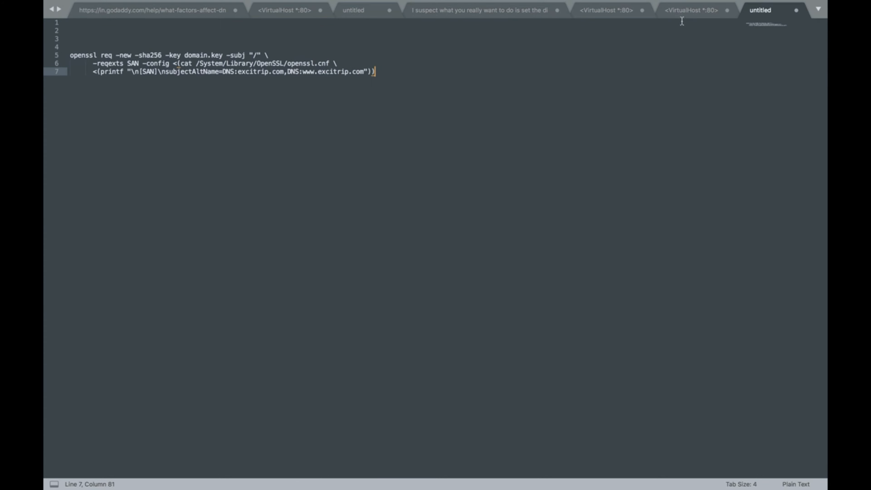
left_click(683, 11)
left_click(595, 7)
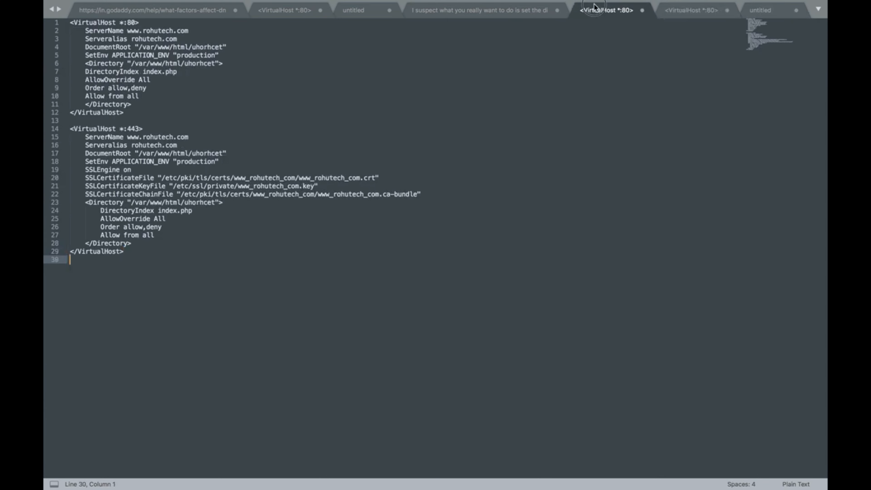
left_click(522, 12)
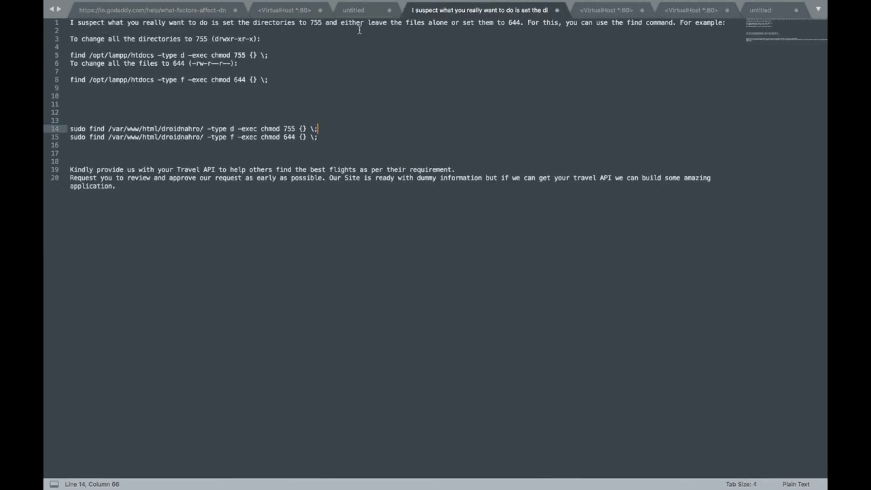
left_click(353, 14)
left_click(292, 12)
Copy the entire rohandroid vhost config and return to excitrip.conf
left_click(252, 162)
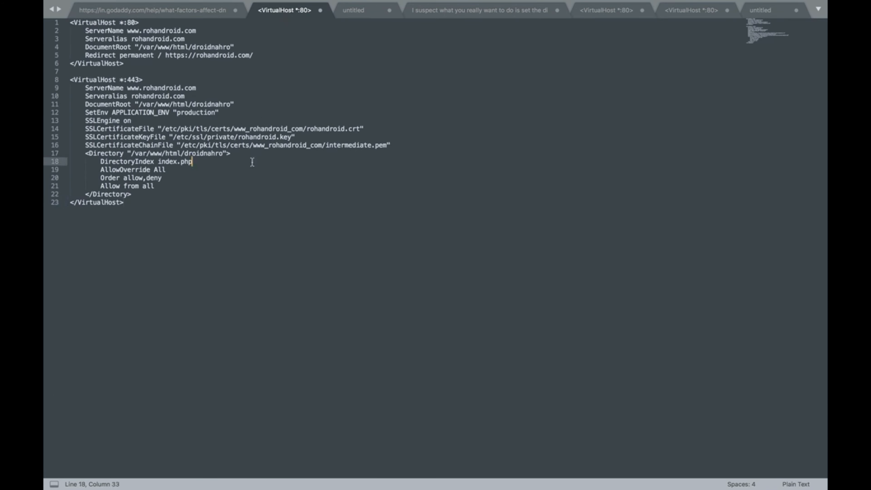
left_click(241, 187)
key("super+a")
key("super+c")
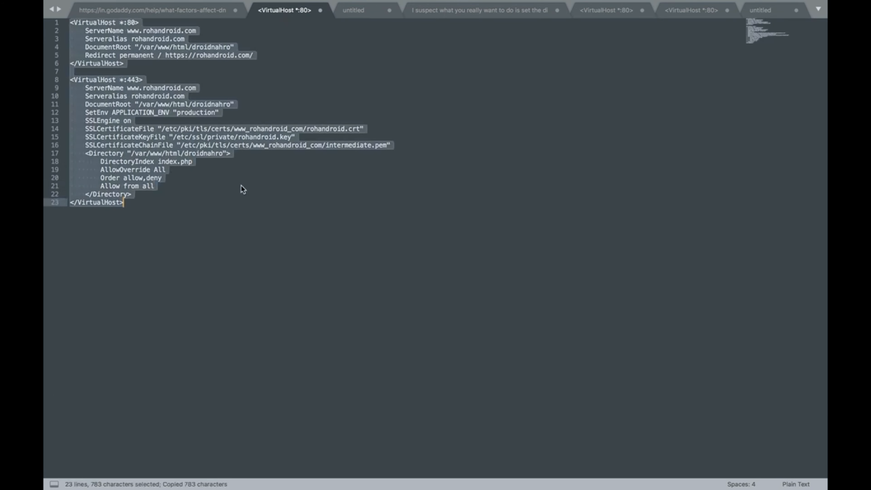
key("ctrl+Left")
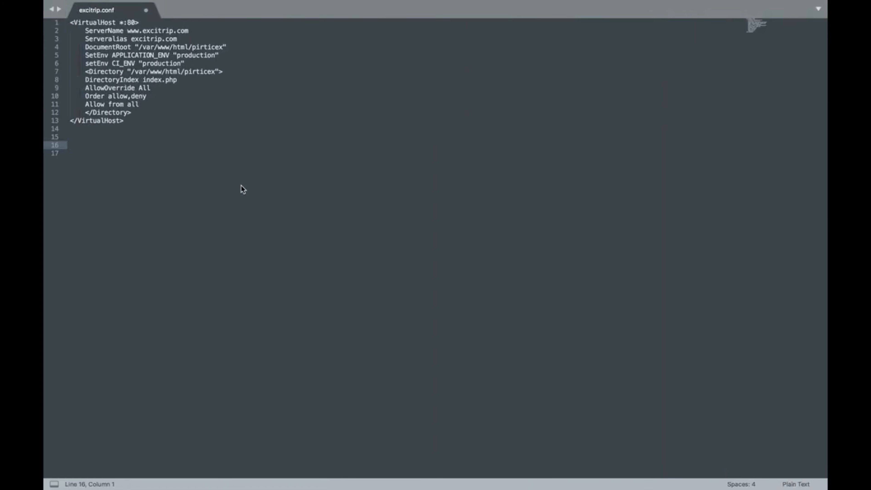
Paste the rohandroid HTTP and HTTPS vhost blocks below the excitrip block
key("super+v")
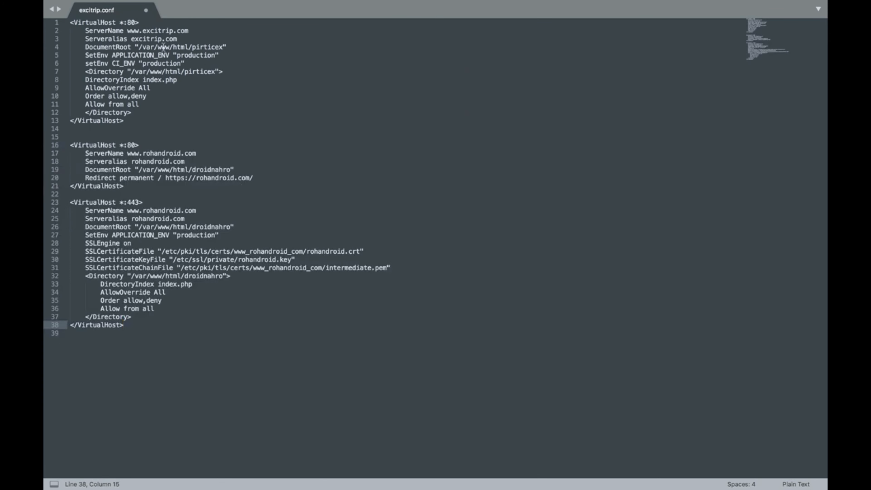
double_click(159, 31)
key("super+c")
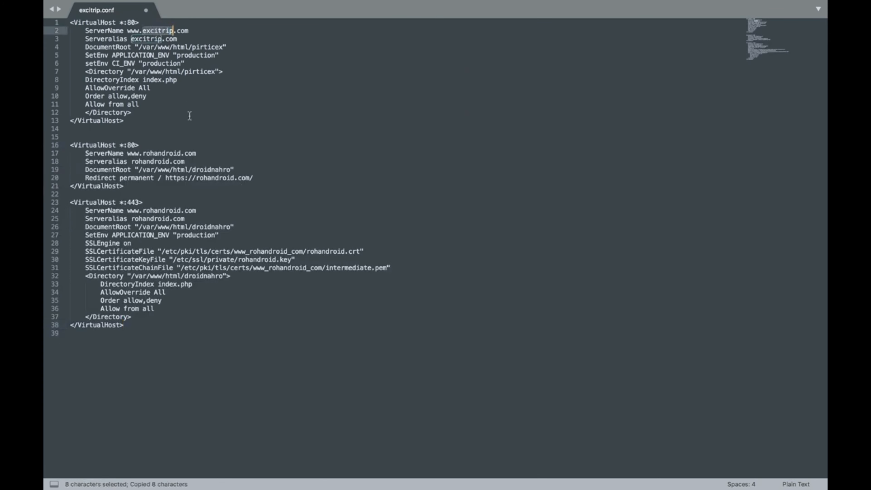
double_click(168, 153)
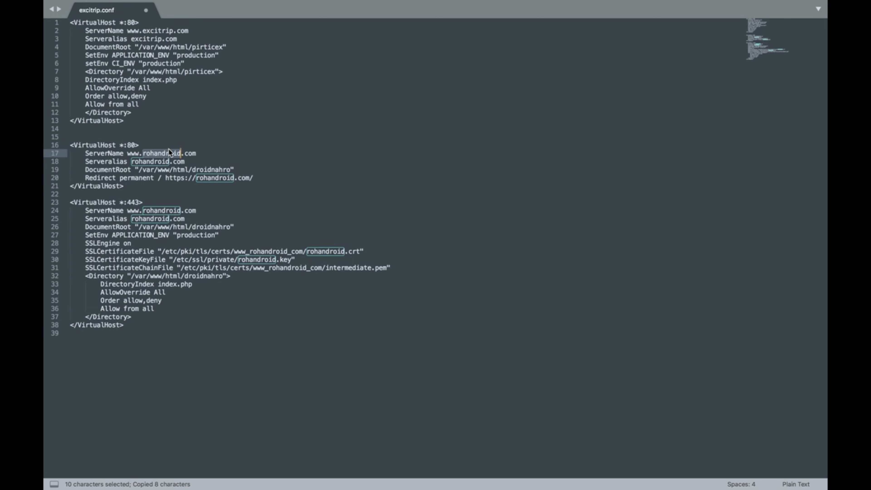
left_click(282, 149)
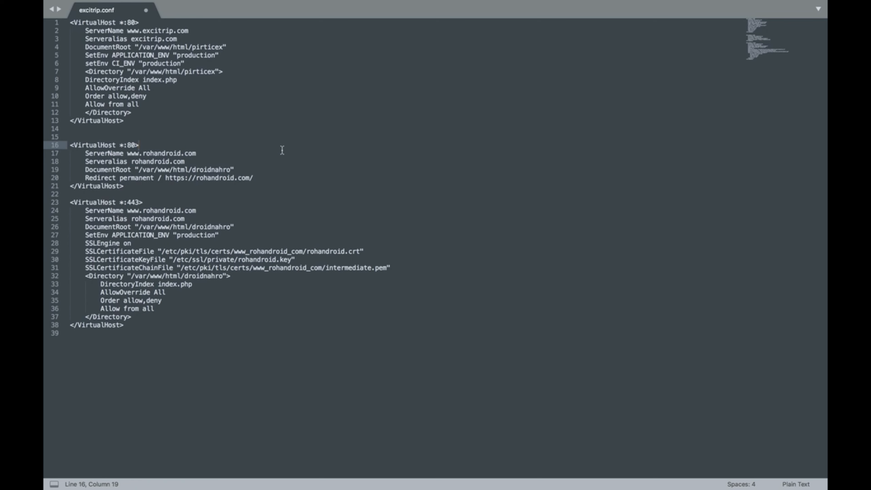
double_click(172, 152)
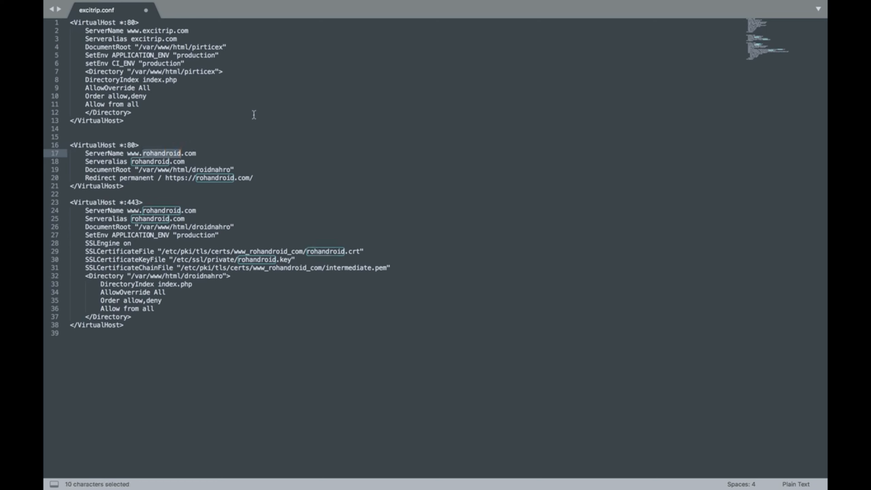
Replace rohandroid on line 17 with excitrip copied from line 2
double_click(161, 31)
key("super+c")
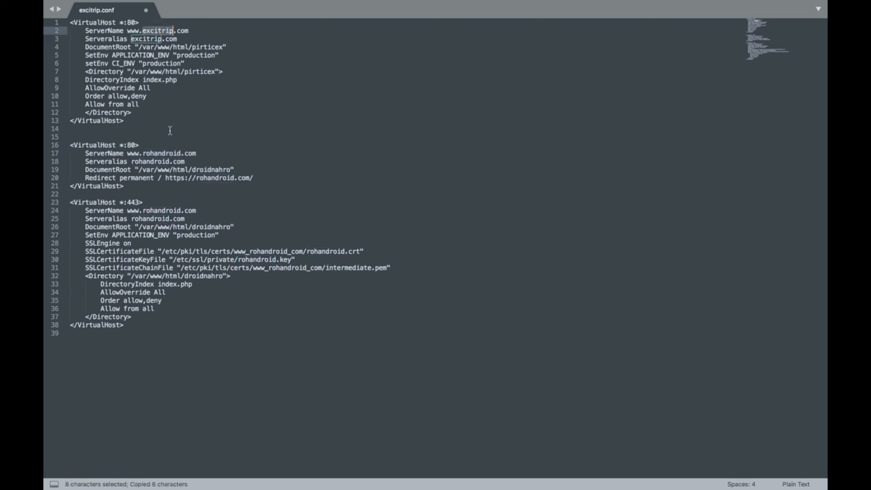
double_click(162, 153)
key("super+v")
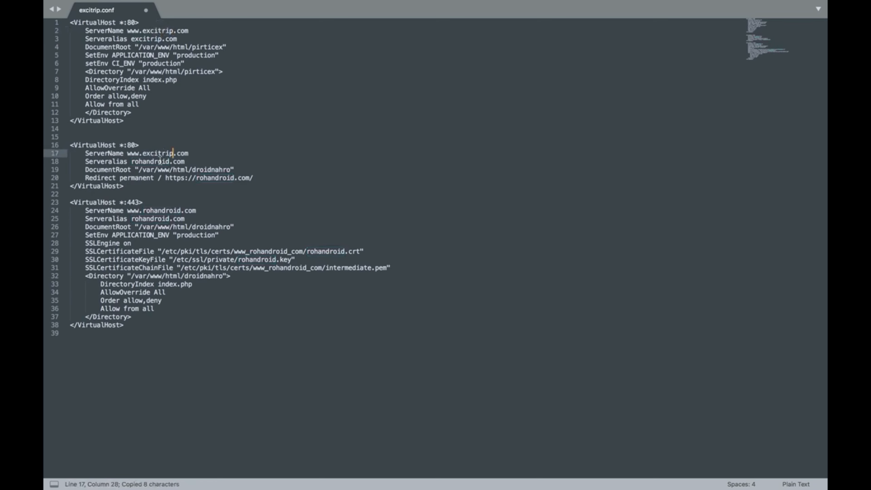